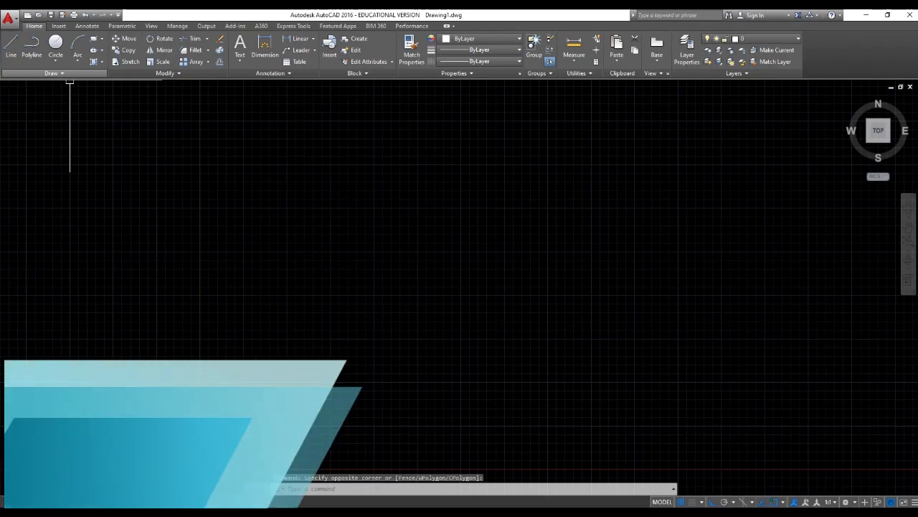
Step: Draw an open, winding freeform spline through about eighteen fit points using the Spline Fit method
click(52, 73)
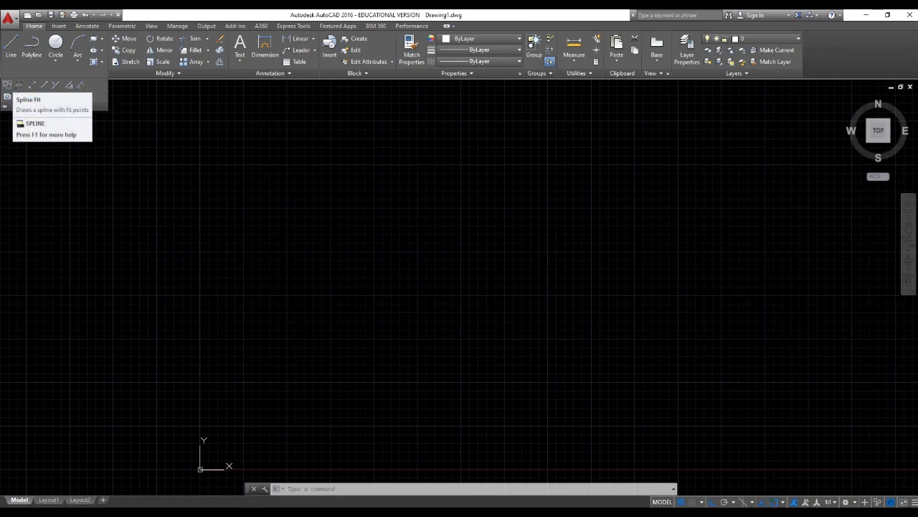
click(8, 85)
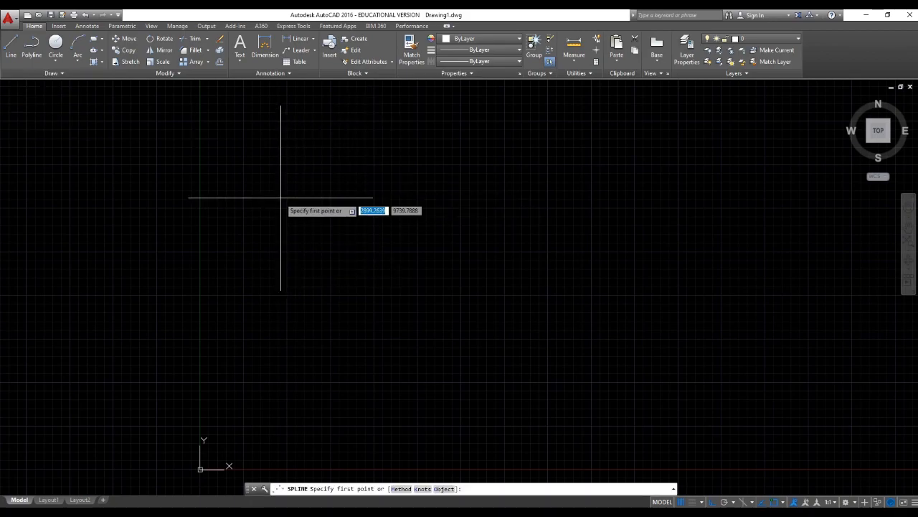
click(51, 73)
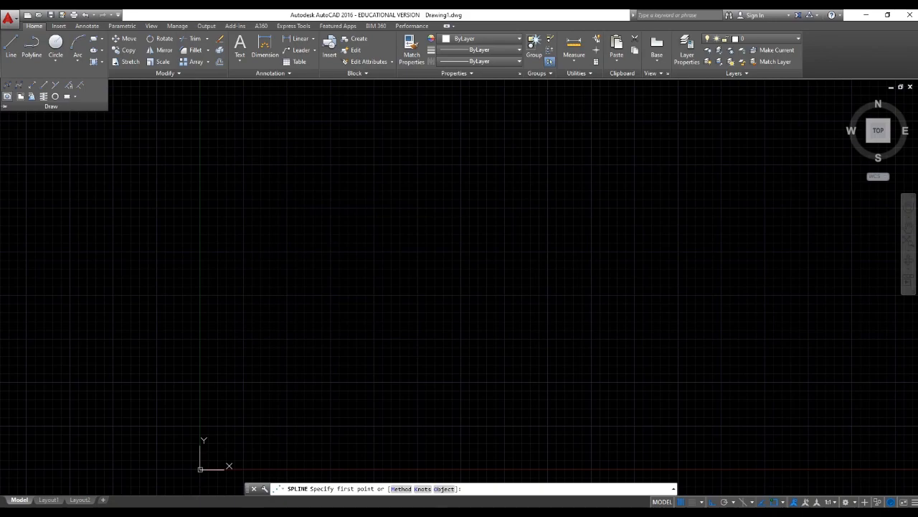
click(7, 84)
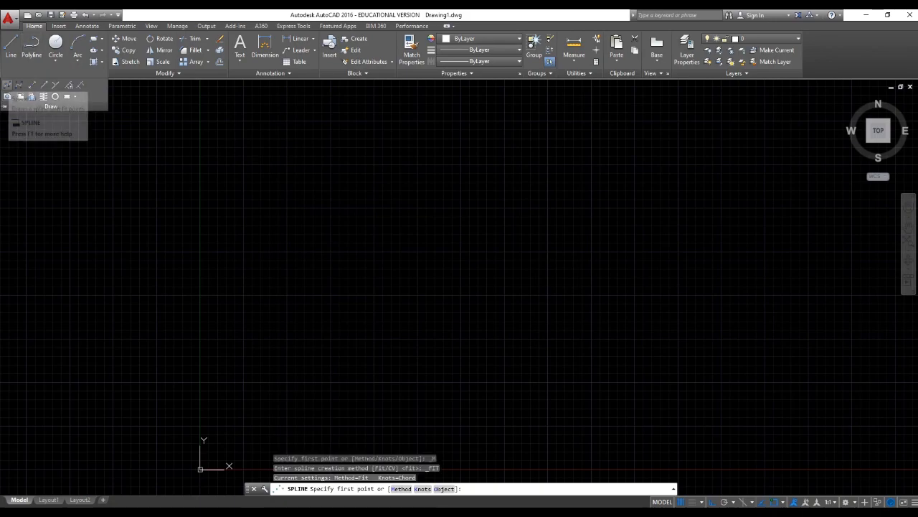
click(240, 263)
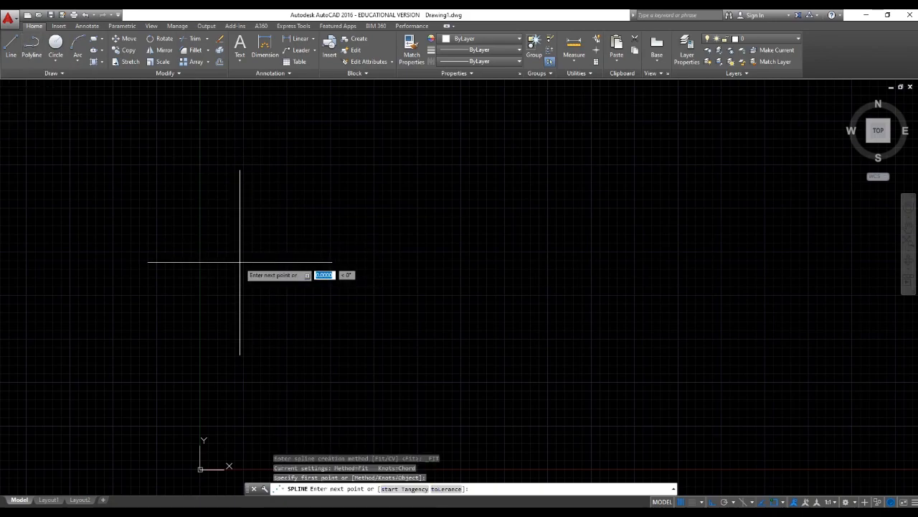
click(293, 186)
click(495, 169)
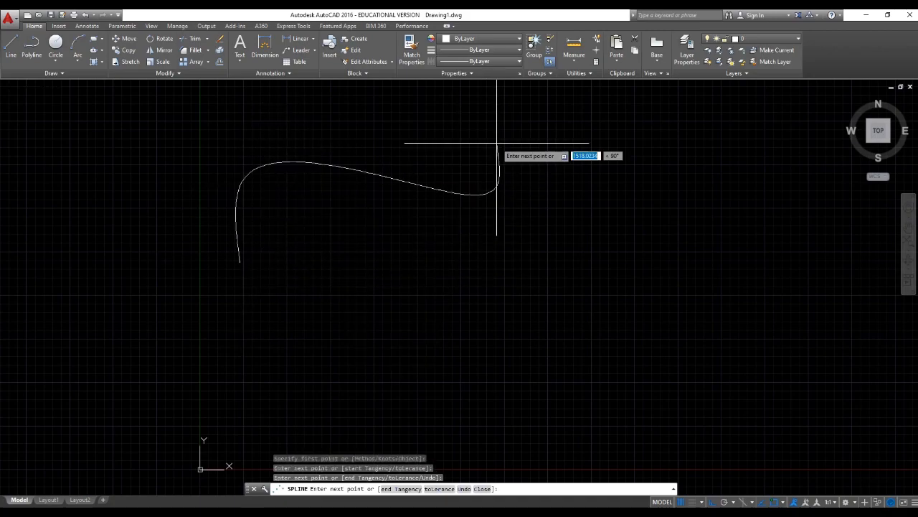
click(652, 215)
click(652, 308)
click(430, 308)
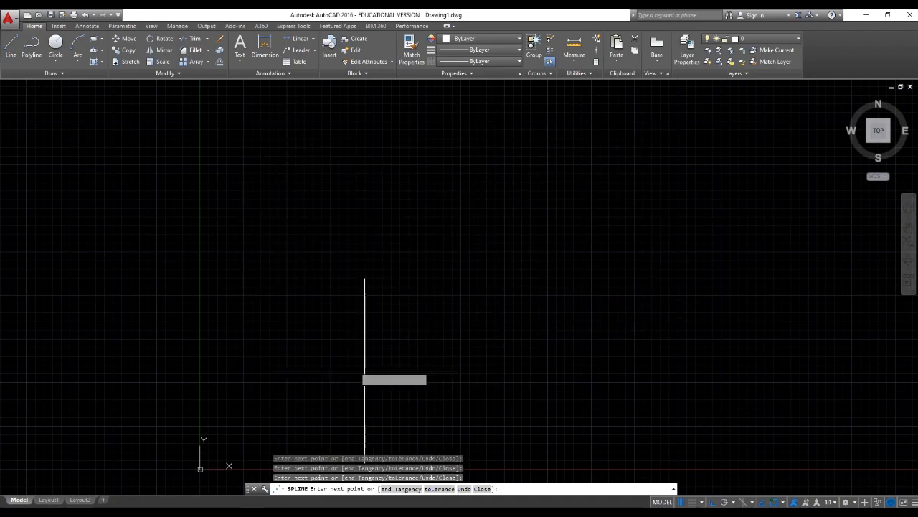
click(365, 371)
click(305, 264)
click(302, 317)
click(188, 312)
click(194, 199)
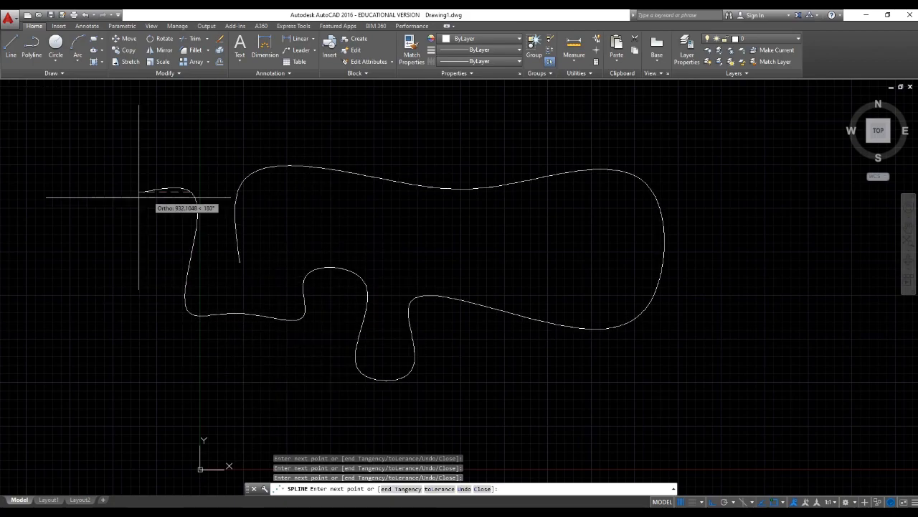
click(112, 210)
click(226, 401)
click(271, 391)
click(277, 339)
click(313, 370)
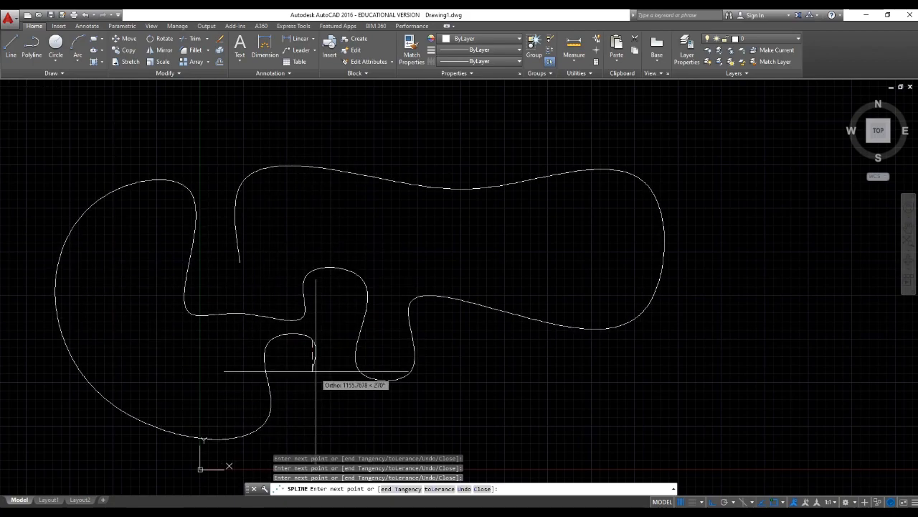
right_click(316, 229)
click(352, 234)
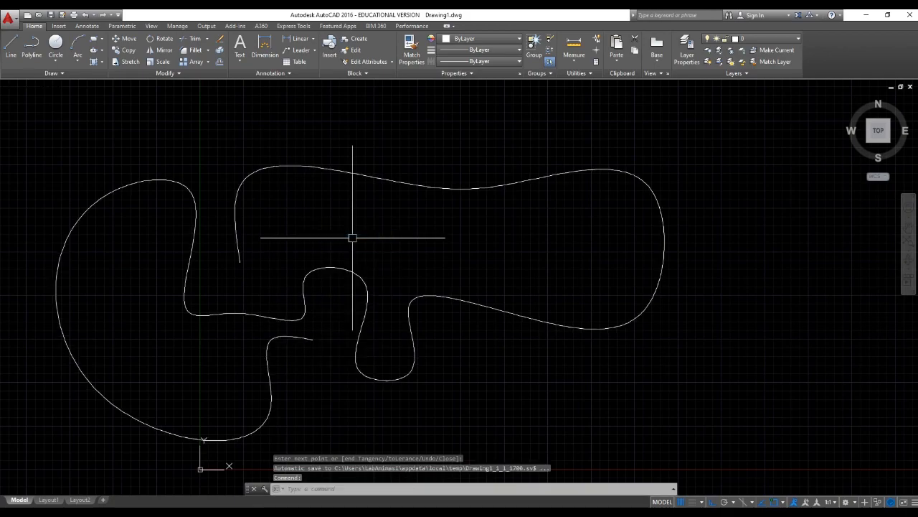
Step: Select the spline and spread its two middle upper-edge fit points farther apart horizontally
middle_drag(562, 285, 624, 253)
click(621, 244)
click(545, 345)
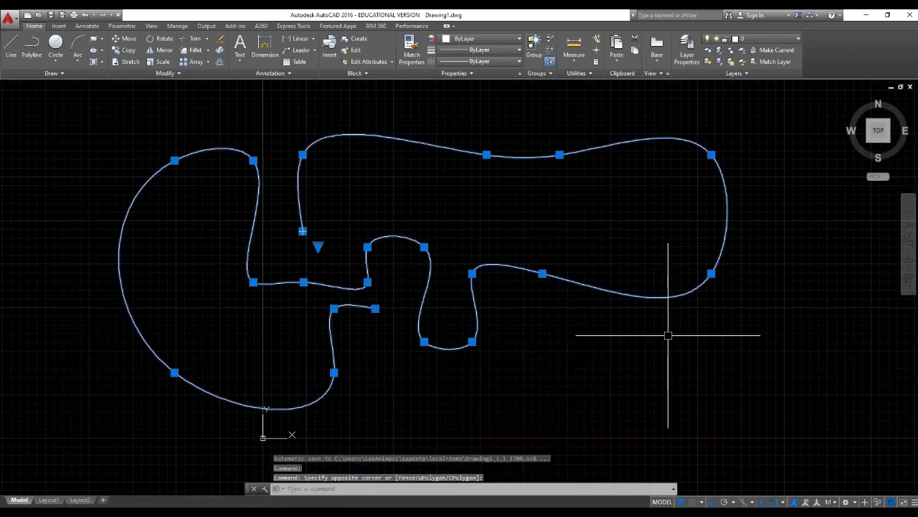
middle_drag(668, 335, 667, 365)
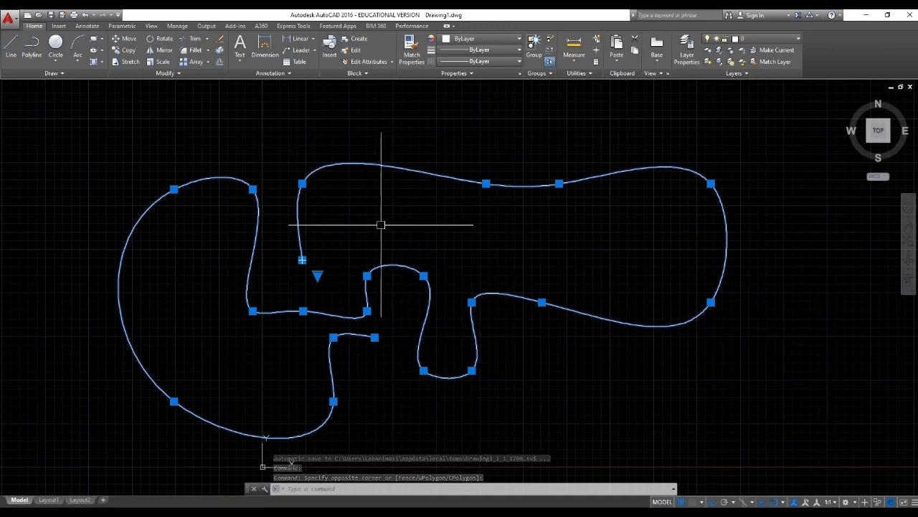
click(487, 184)
click(466, 183)
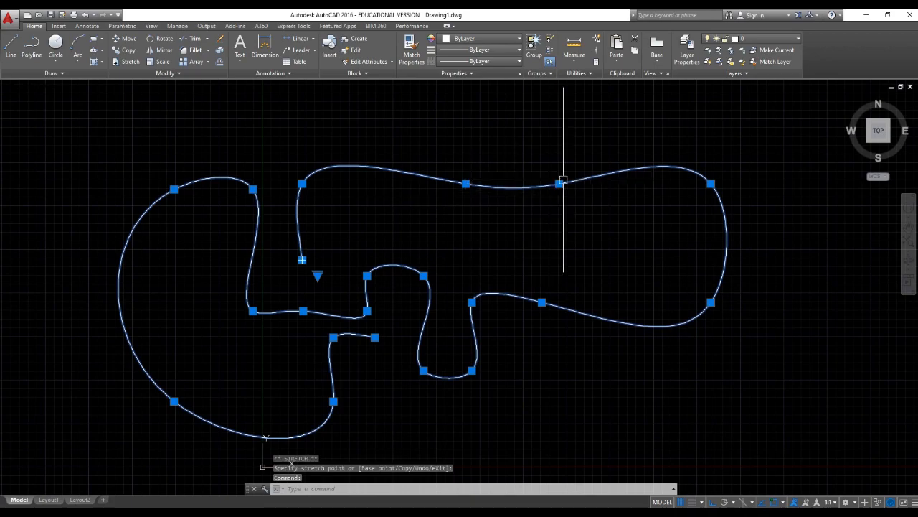
click(559, 184)
click(603, 184)
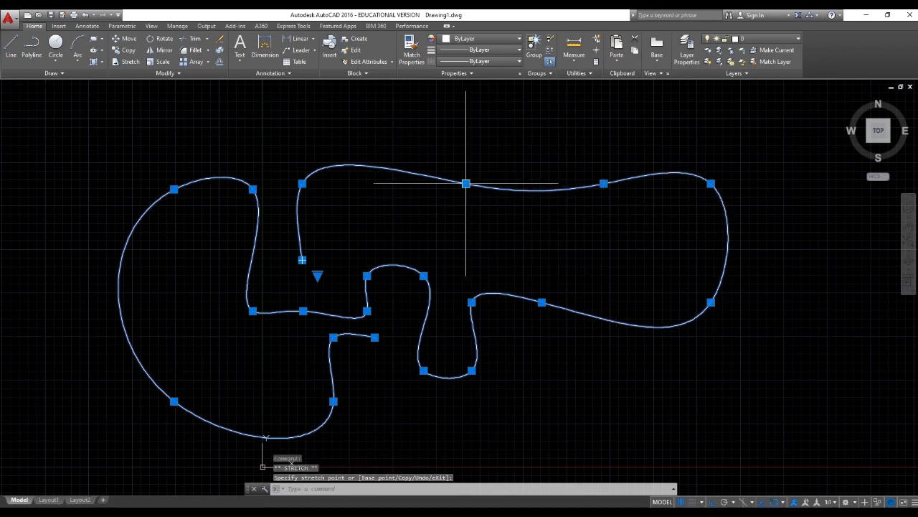
Step: Reshape the spline by lowering its upper middle fit point and raising the upper-left and lower-edge fit points
click(466, 184)
click(302, 184)
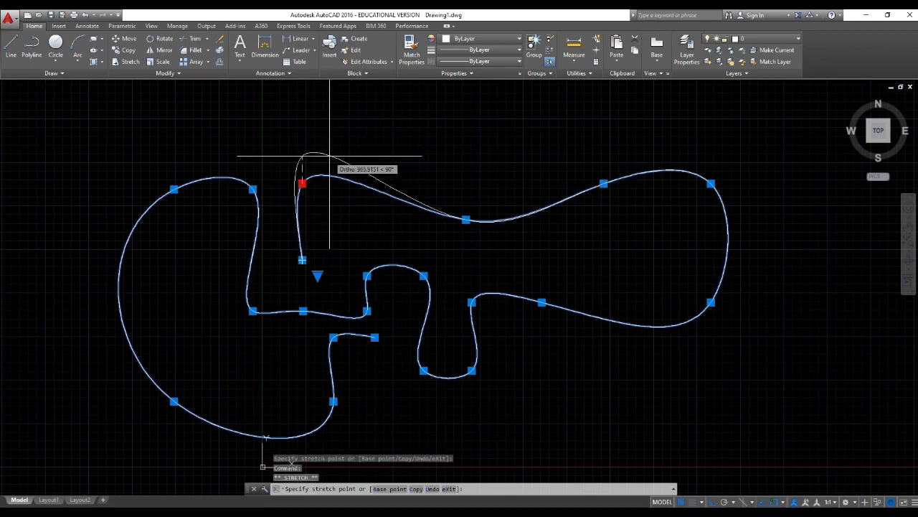
click(302, 155)
click(543, 302)
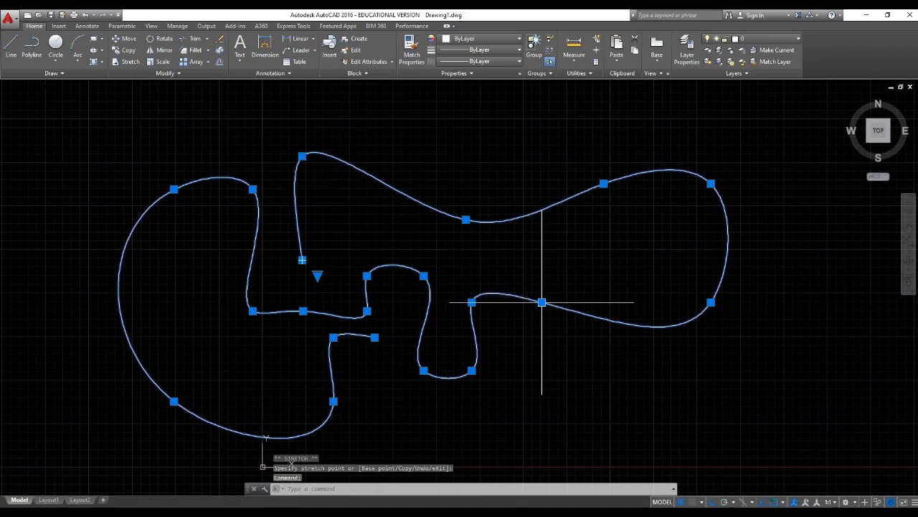
click(541, 266)
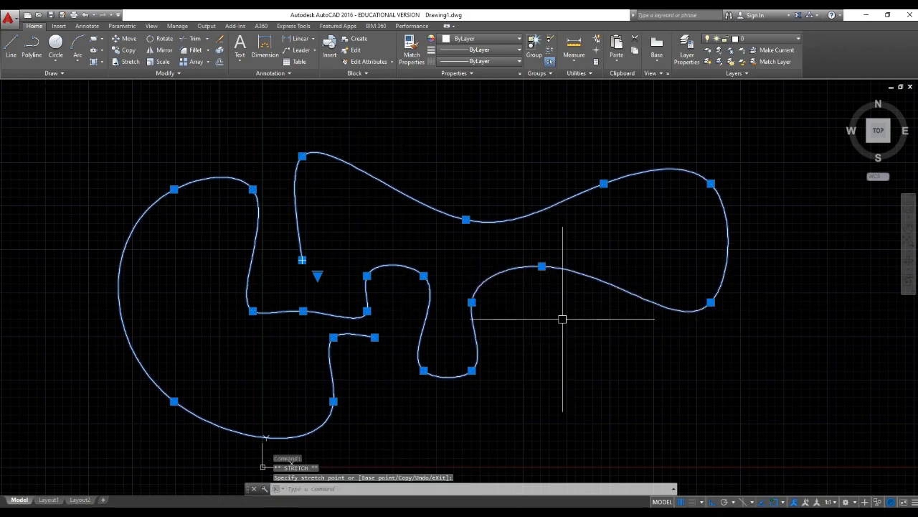
key(Escape)
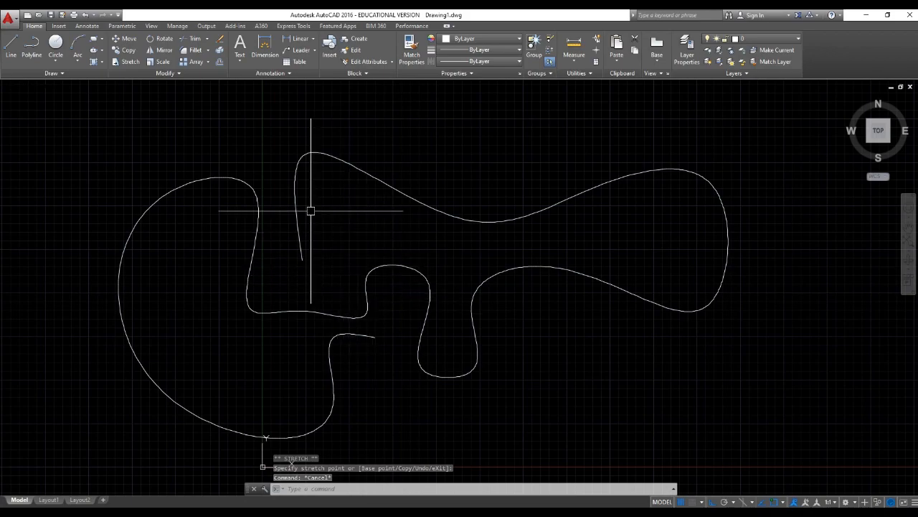
Step: Draw a three-point arc above the spline, with Ortho mode turned off for its end point
click(78, 44)
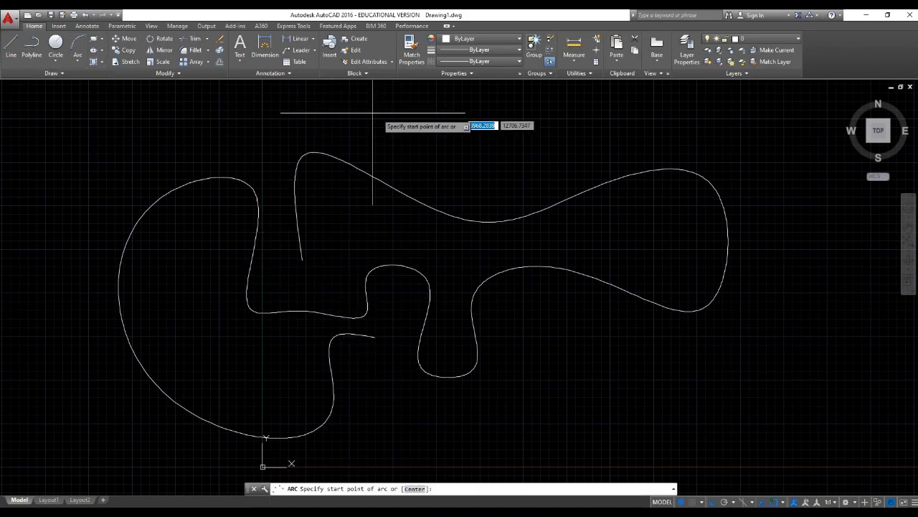
click(390, 118)
click(435, 132)
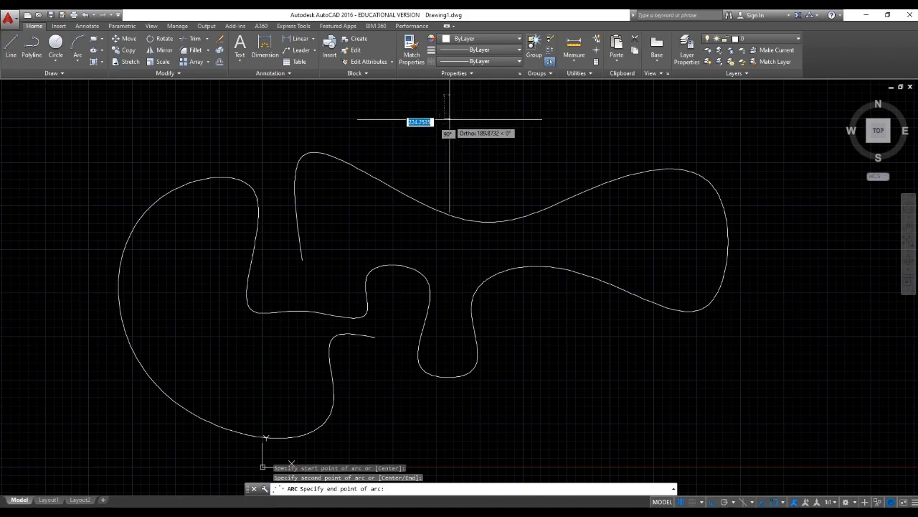
key(F6)
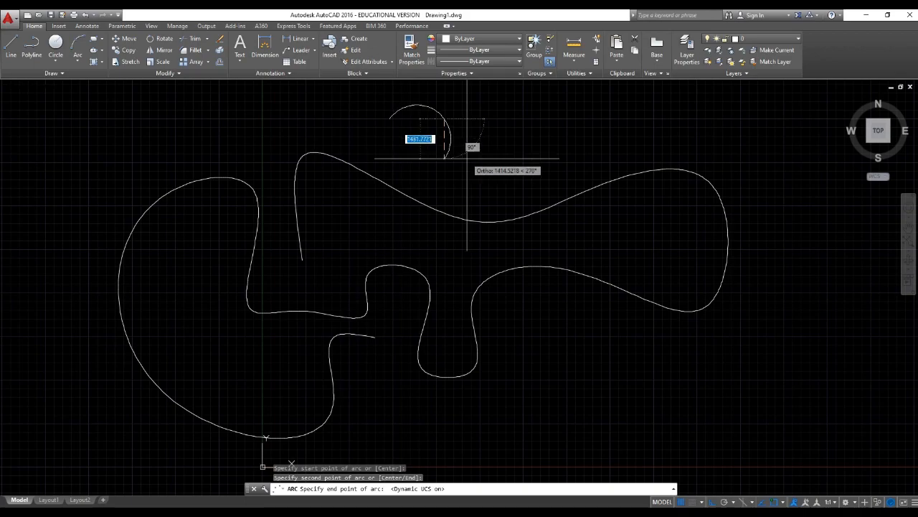
key(F8)
scroll(482, 149, up, 4)
click(480, 178)
Step: Draw a second three-point arc from the first arc's end point, curving the opposite way to form an S shape
key(Return)
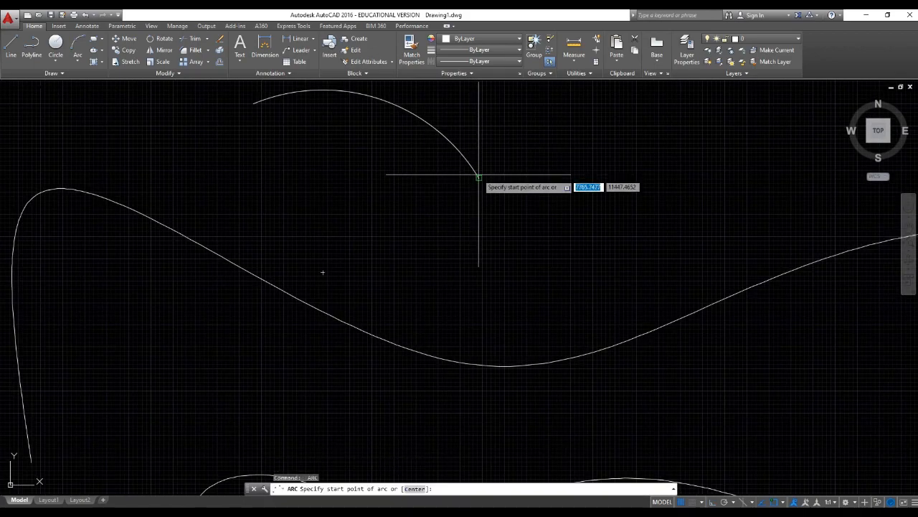
click(480, 178)
click(567, 255)
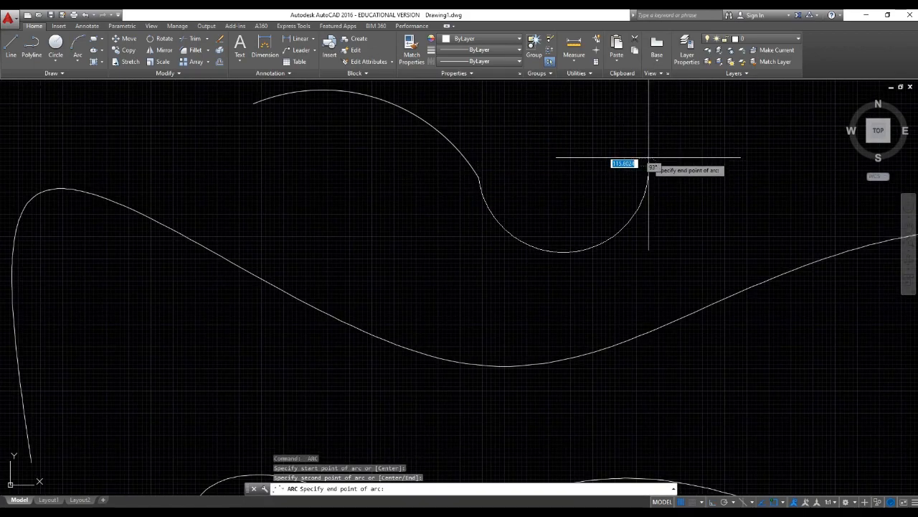
click(655, 152)
scroll(503, 194, down, 4)
key(Return)
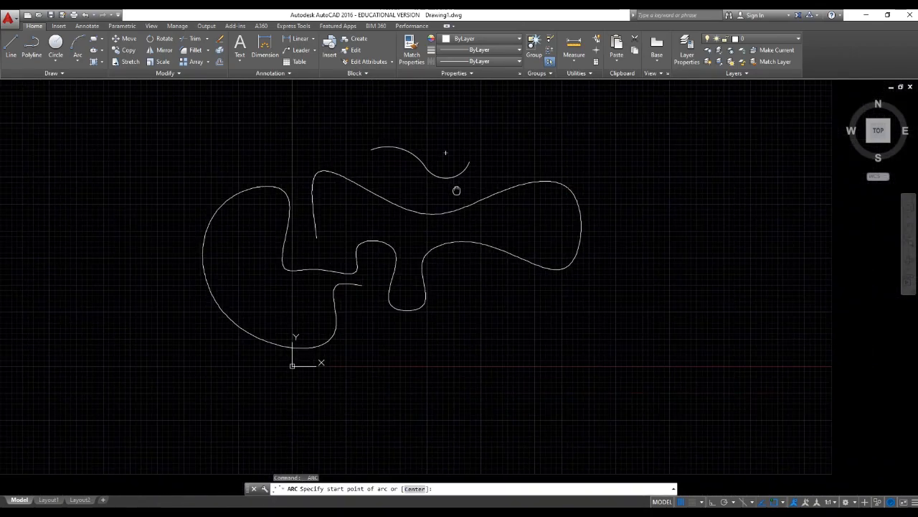
scroll(416, 242, up, 3)
scroll(316, 226, down, 3)
key(Escape)
key(Escape)
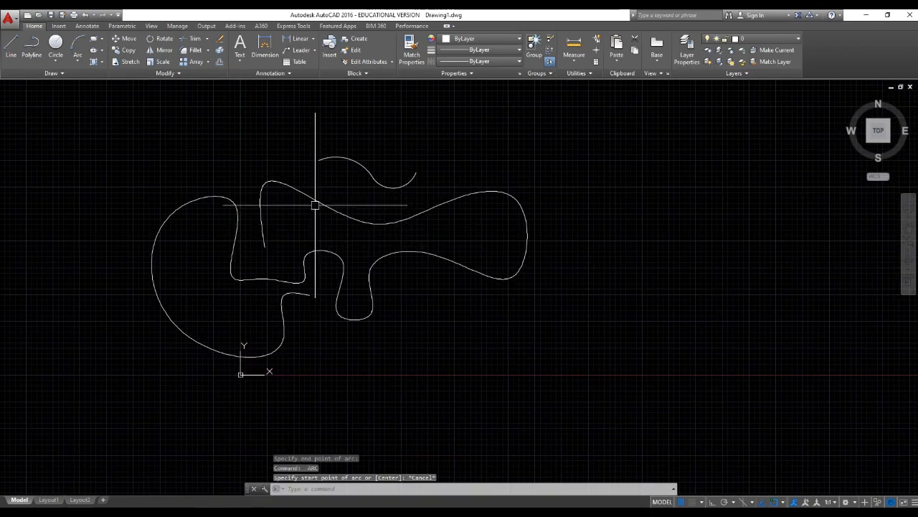
Step: Select the connected arcs individually to examine whether they are separate objects
scroll(294, 196, up, 4)
scroll(303, 191, down, 2)
middle_drag(333, 208, 375, 195)
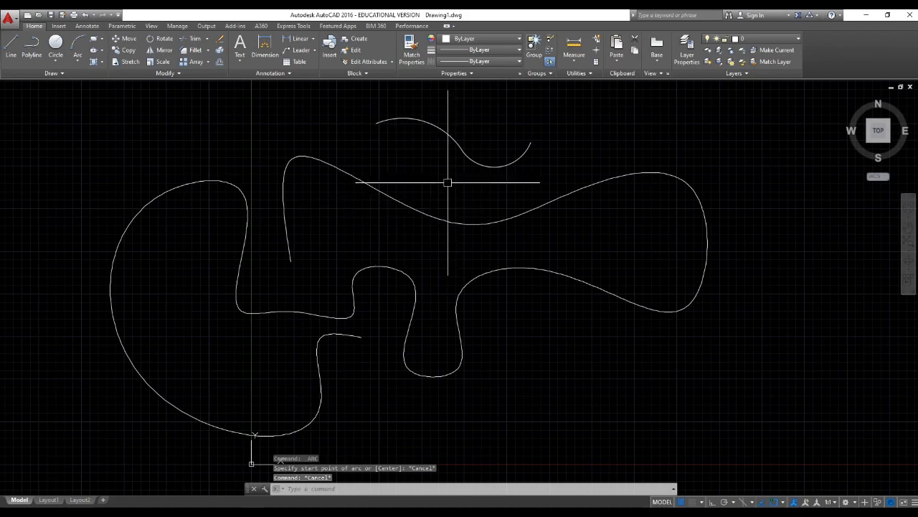
middle_drag(431, 143, 437, 150)
click(504, 174)
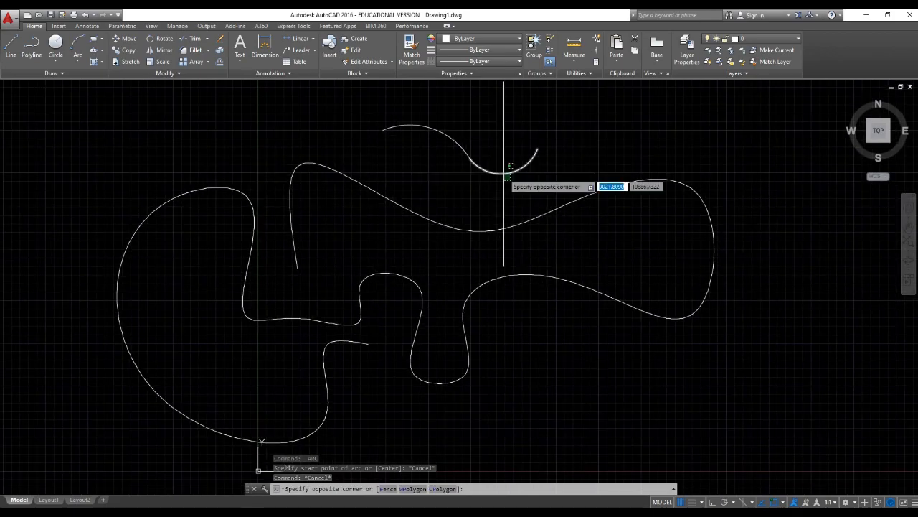
click(421, 162)
key(Escape)
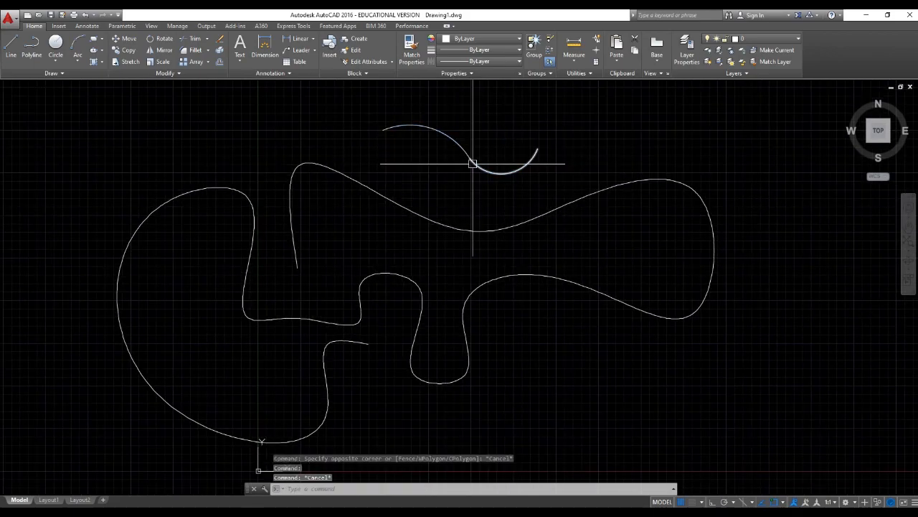
click(450, 140)
key(Escape)
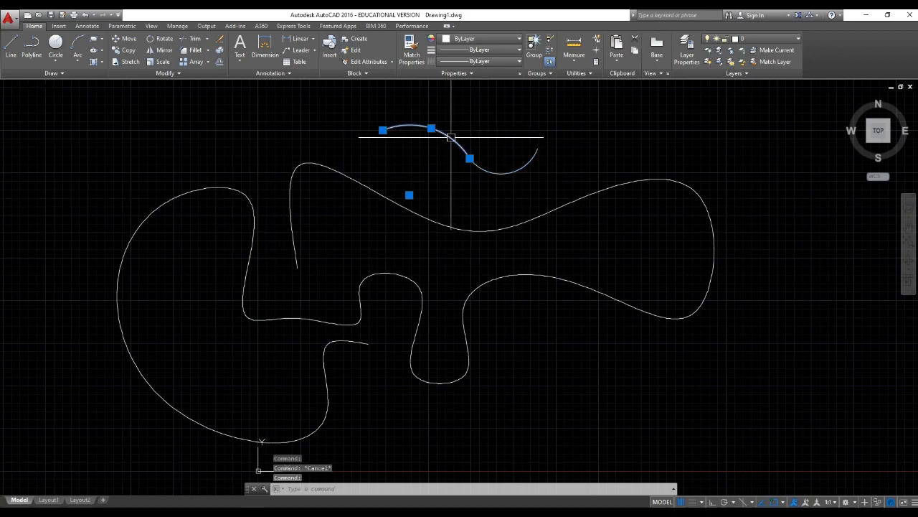
Step: Erase both arcs above the spline
click(493, 174)
click(500, 140)
click(459, 192)
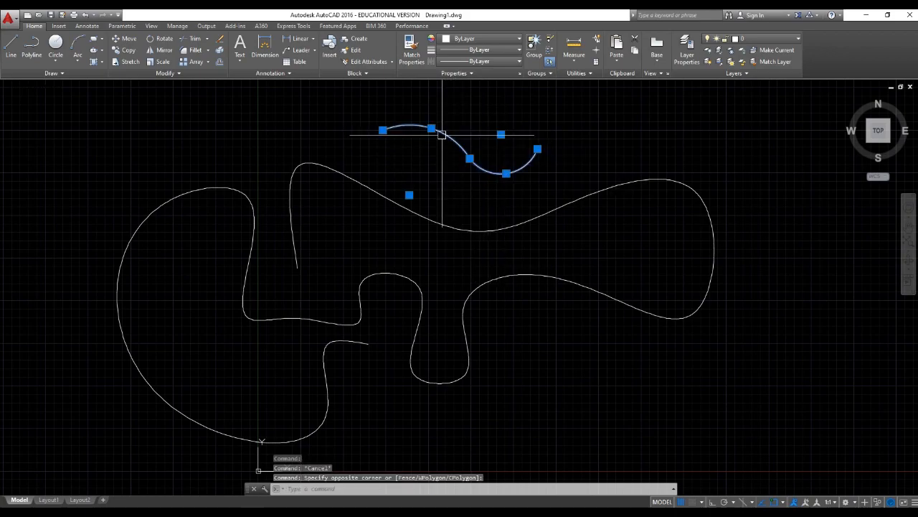
text(e)
key(Return)
Step: Select the spline to examine it as one object with its fit points, and clear the selection
click(476, 173)
click(421, 235)
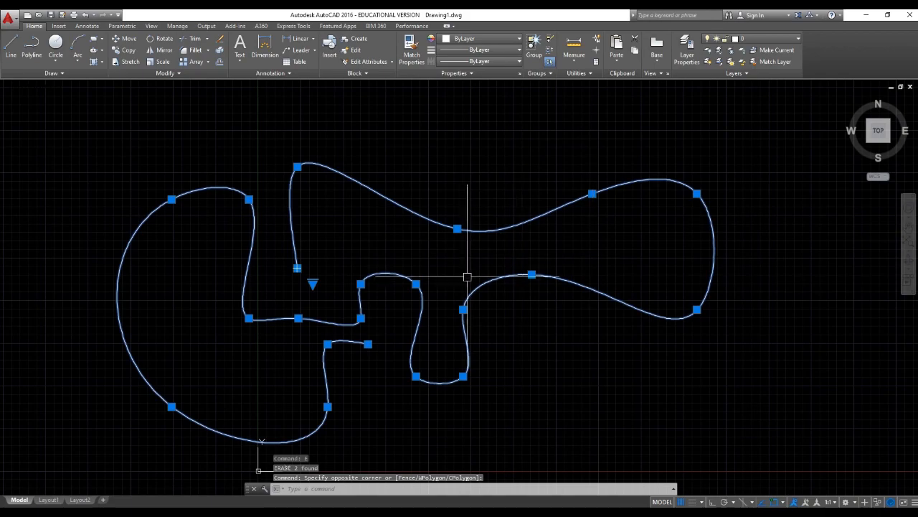
key(Escape)
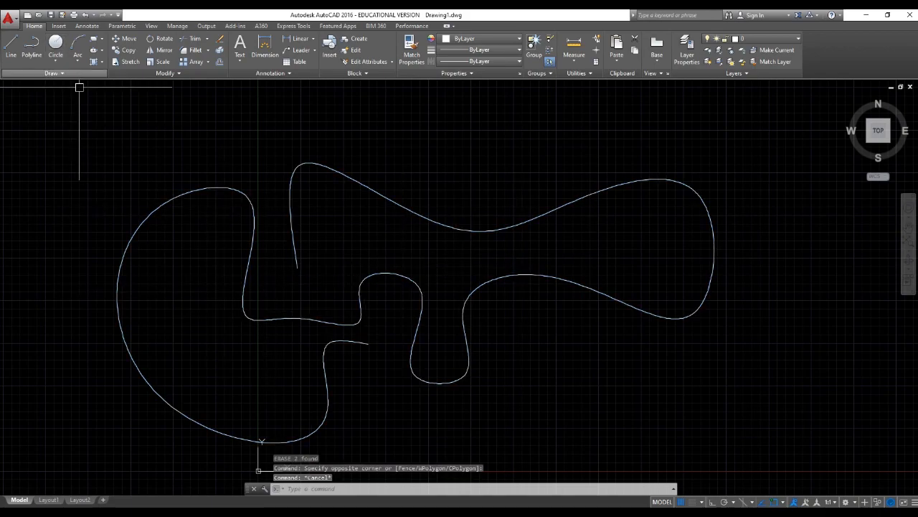
Step: Draw a long, winding open Spline CV through about twenty control vertices in the empty area beside the existing fit spline
click(52, 73)
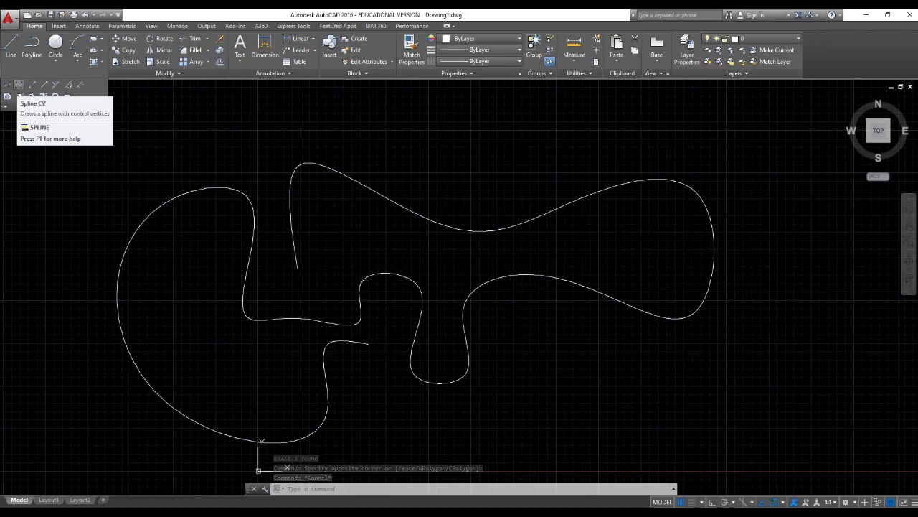
click(20, 95)
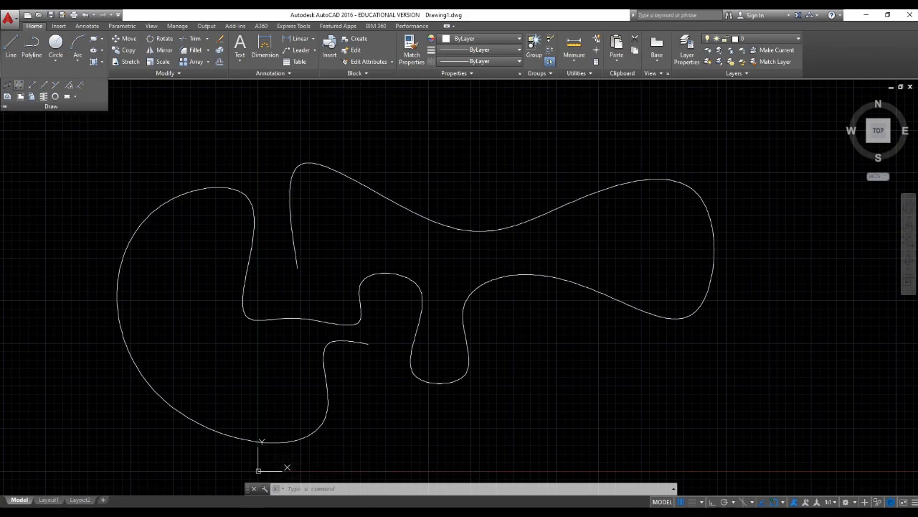
scroll(682, 287, up, 2)
scroll(308, 341, down, 4)
middle_drag(364, 245, 320, 251)
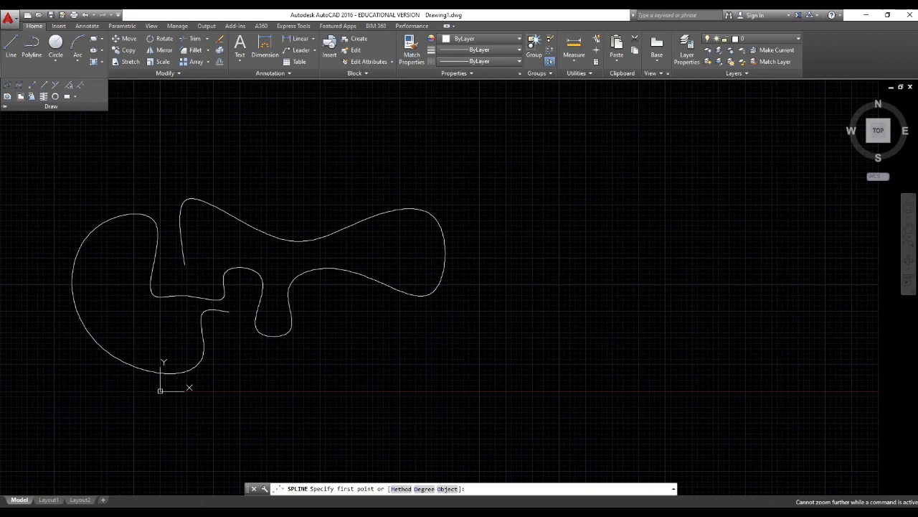
click(493, 248)
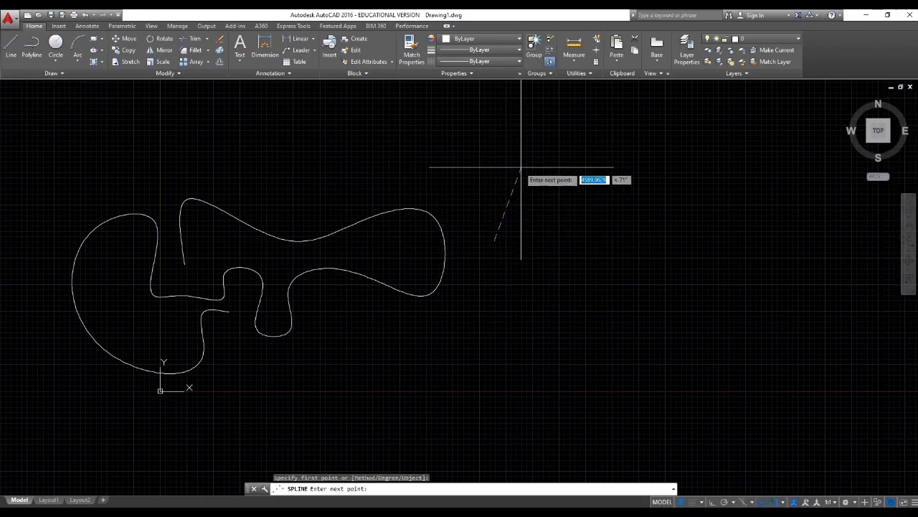
click(523, 170)
click(579, 242)
click(618, 169)
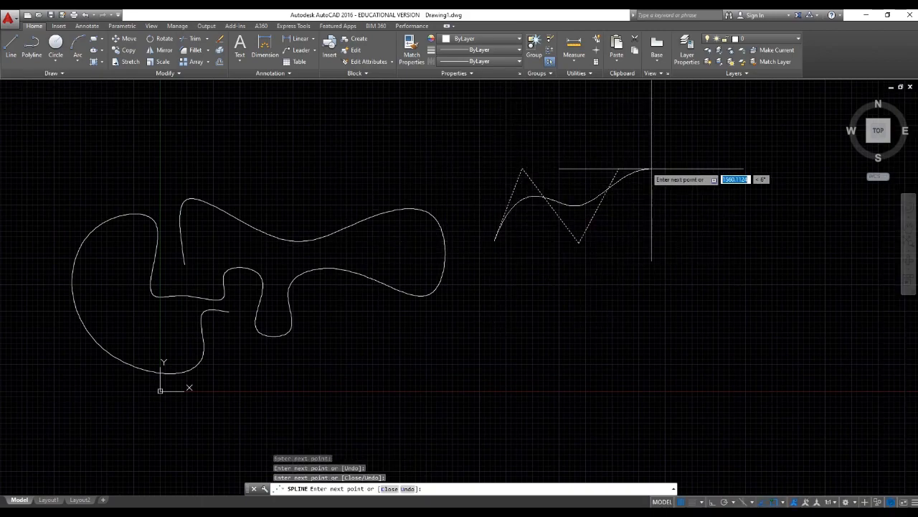
click(691, 252)
click(630, 300)
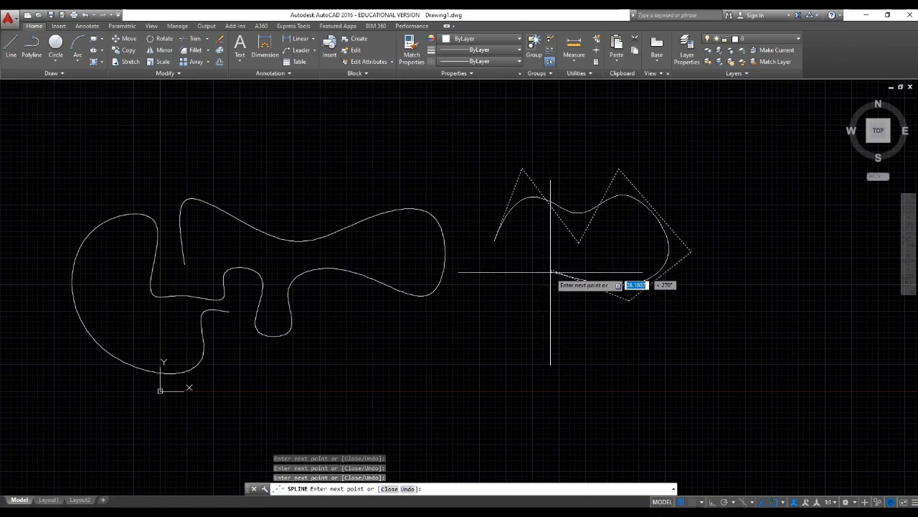
click(552, 269)
click(560, 336)
click(656, 342)
click(703, 283)
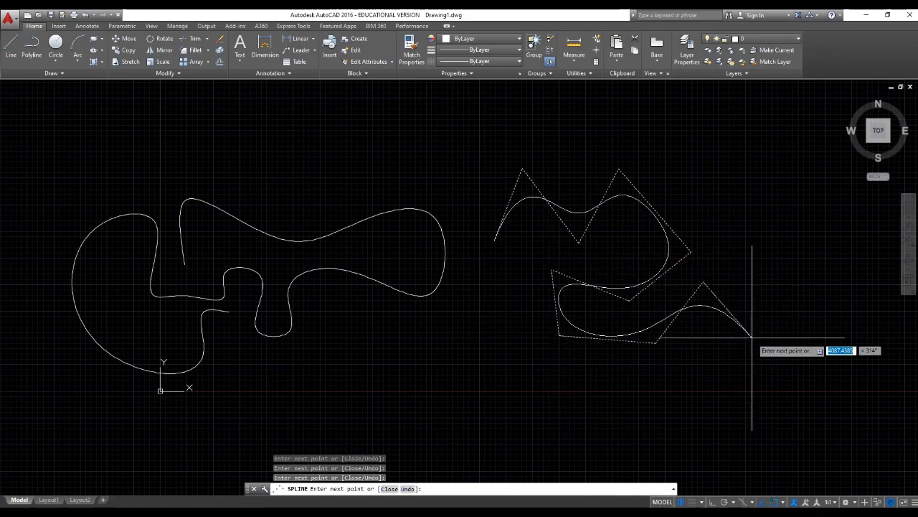
click(759, 349)
click(793, 250)
click(713, 173)
click(759, 128)
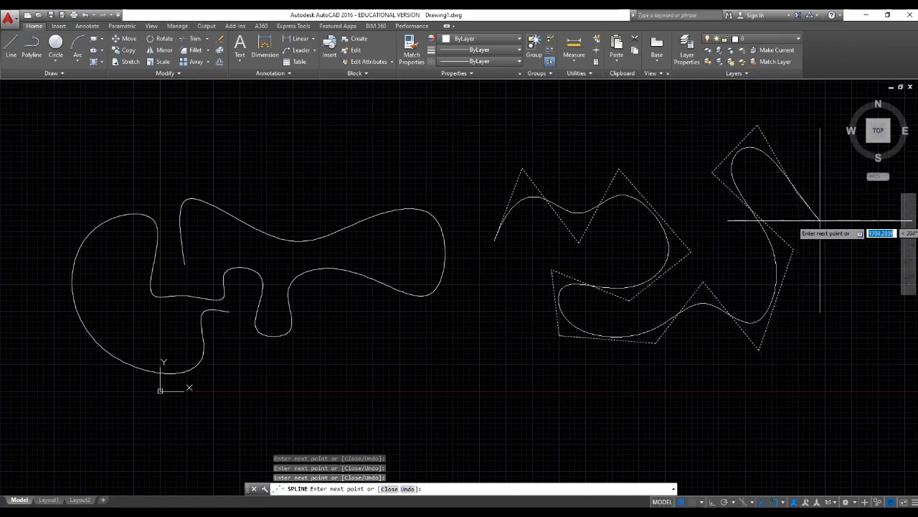
click(851, 267)
click(800, 297)
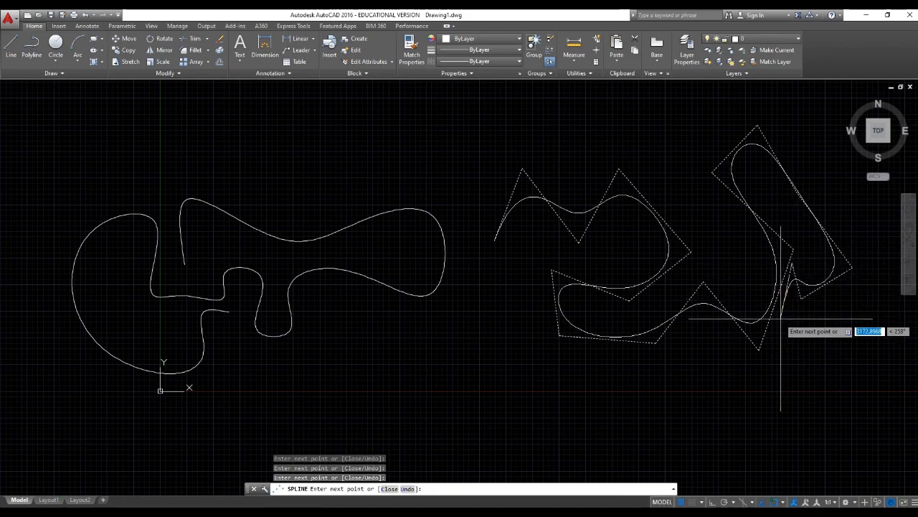
click(784, 409)
click(692, 369)
click(633, 374)
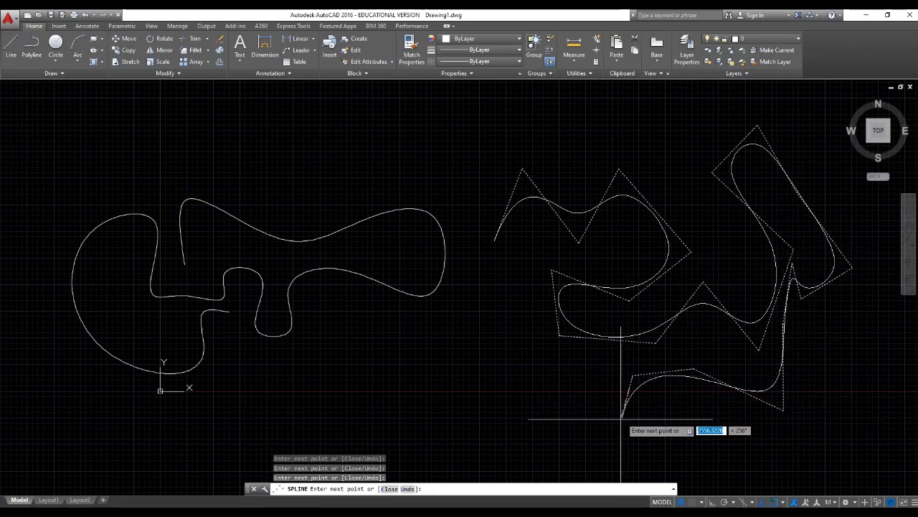
click(620, 420)
click(529, 363)
click(522, 339)
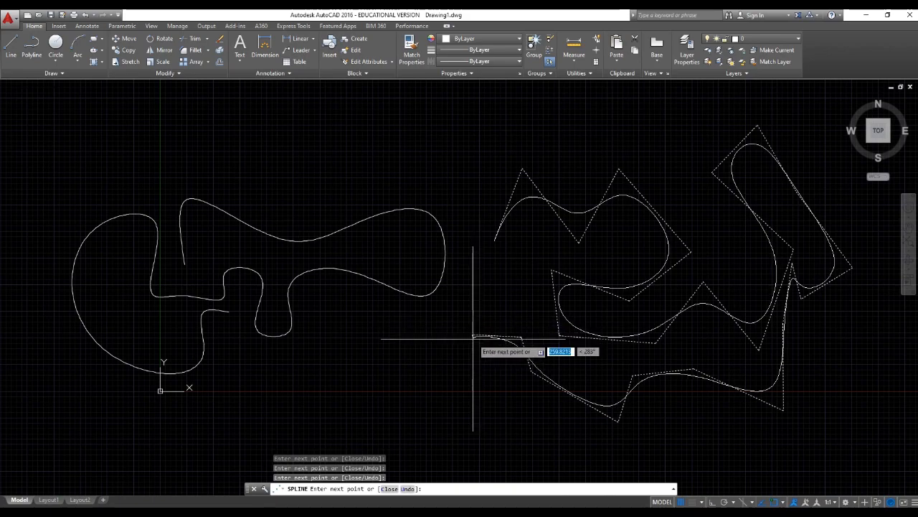
right_click(473, 337)
click(479, 345)
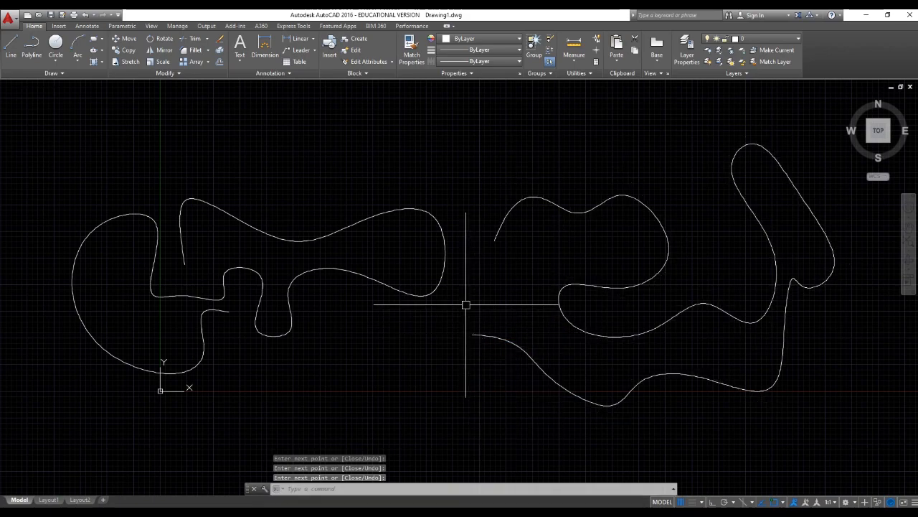
Step: Reshape the new CV spline by stretching its first valley vertex downward and the neighbouring peak vertex up and outward
click(545, 202)
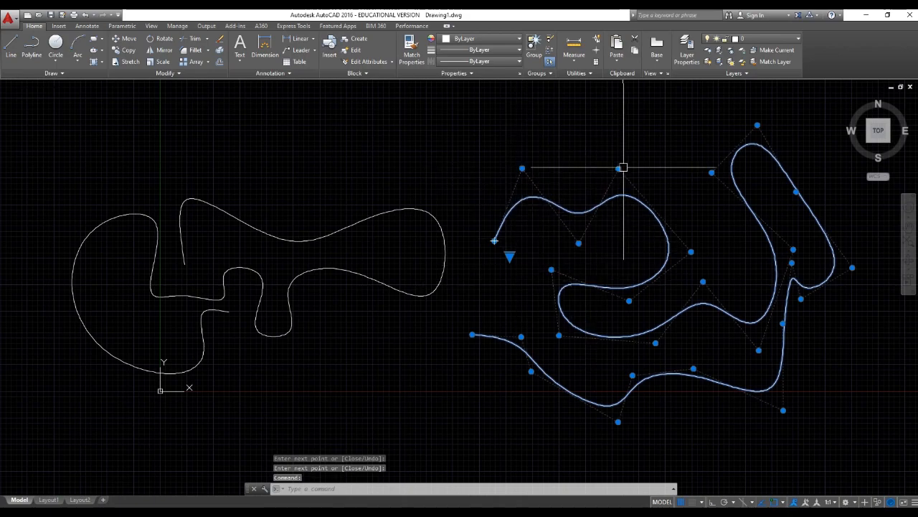
click(578, 242)
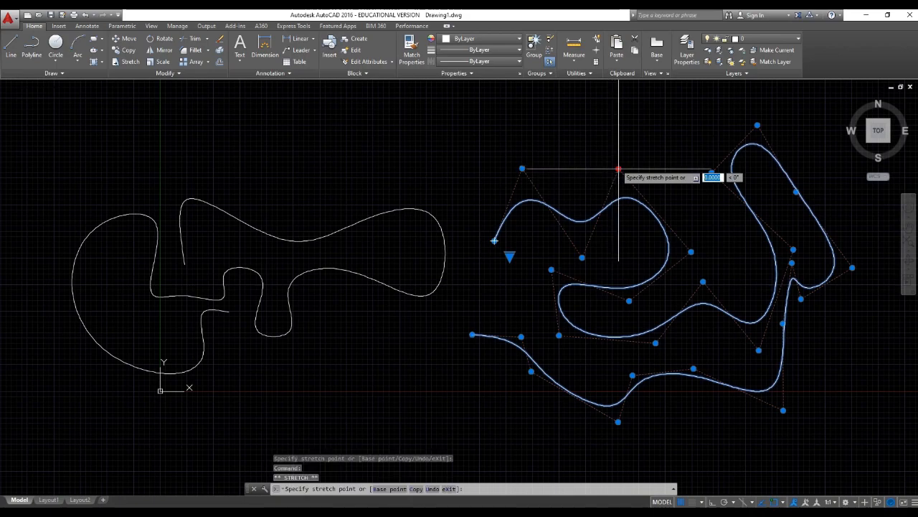
click(599, 132)
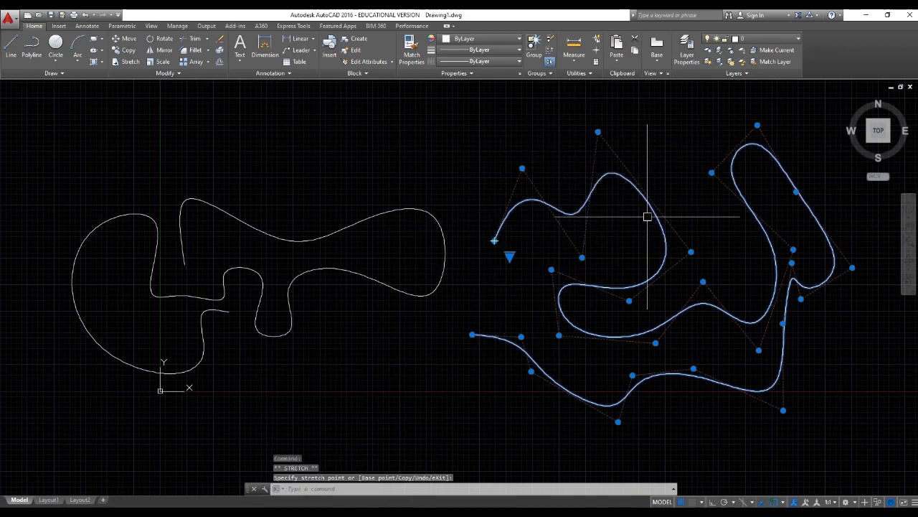
Step: Stretch two fit points on the fit spline's outer lobe, pull the CV spline's adjacent outer vertex upward, and clear the selection
click(348, 236)
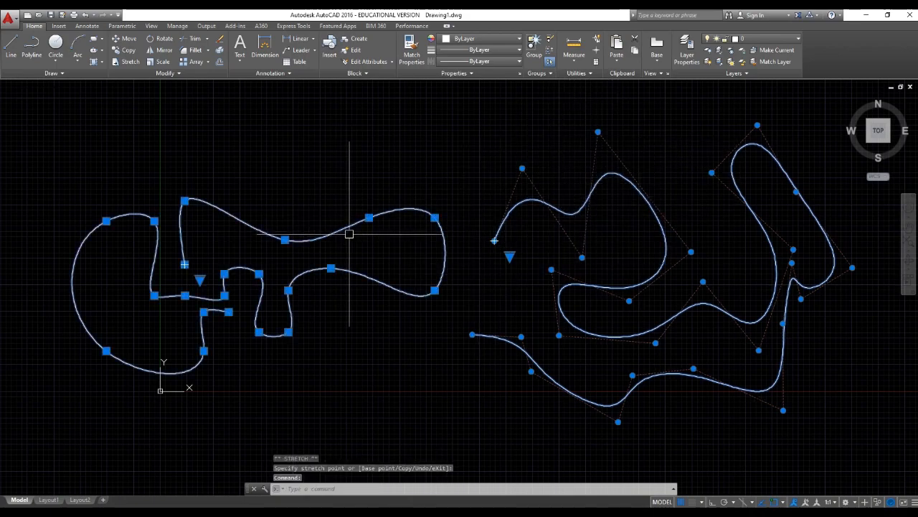
click(368, 217)
click(337, 184)
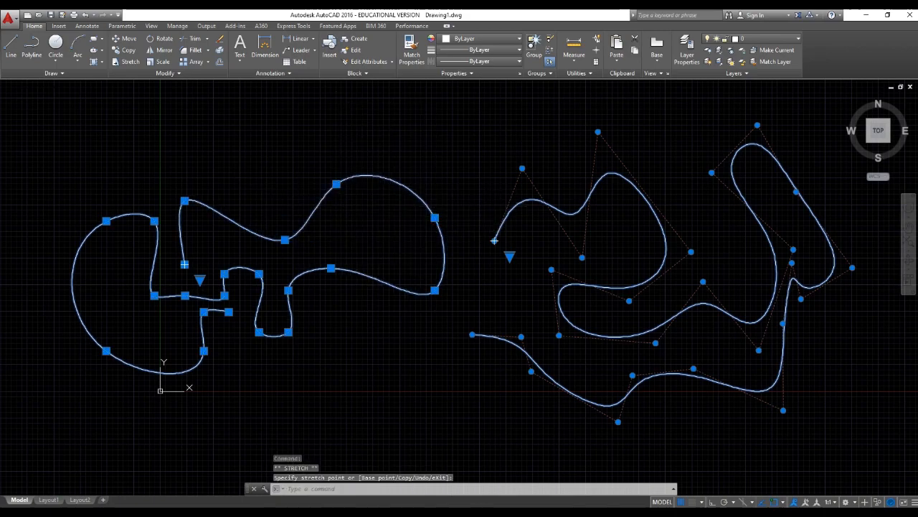
click(401, 226)
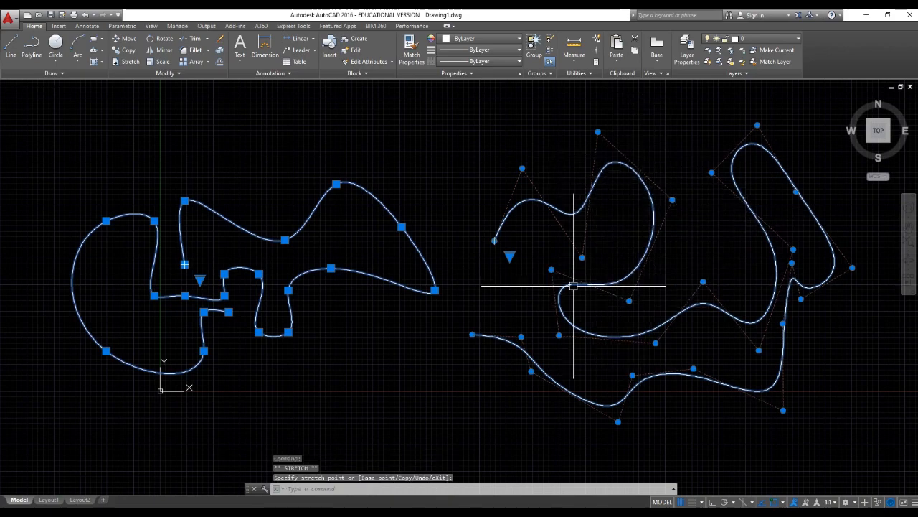
click(700, 282)
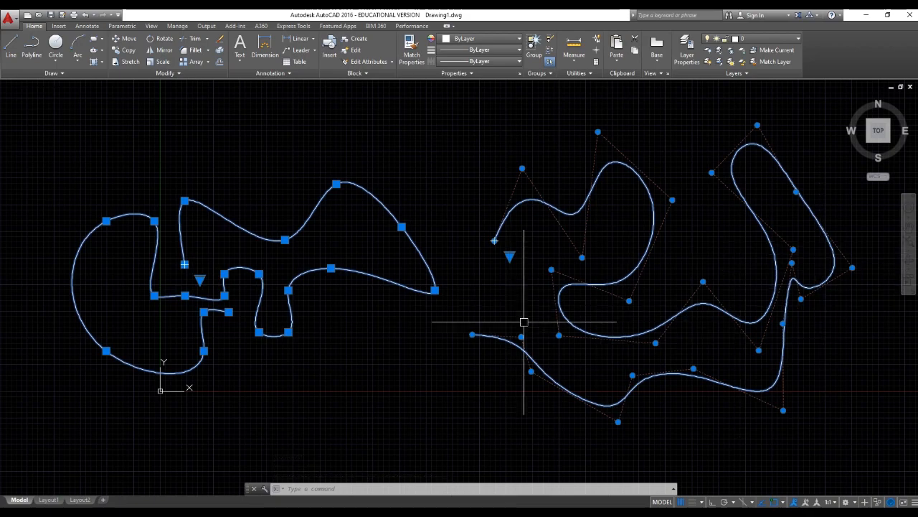
key(Escape)
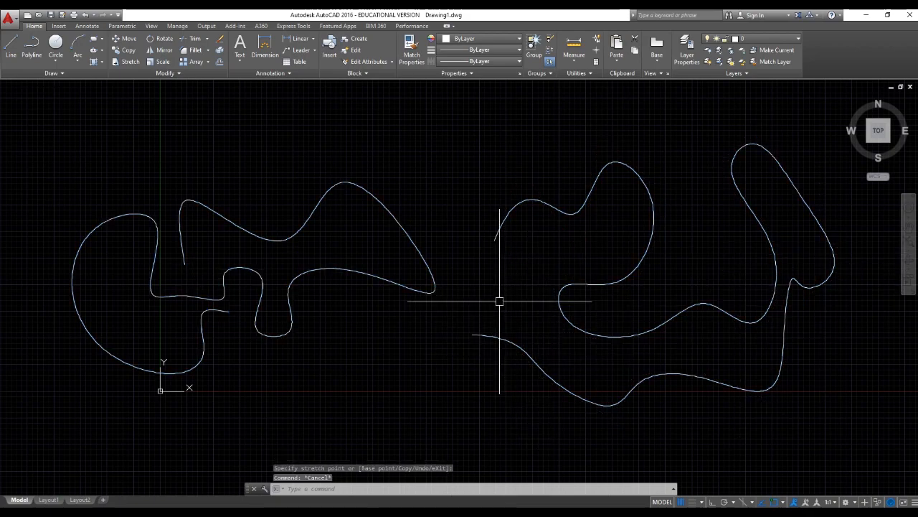
Step: Select both splines to compare the fit points on one with the control vertices on the other, and clear the selection
click(587, 414)
click(507, 364)
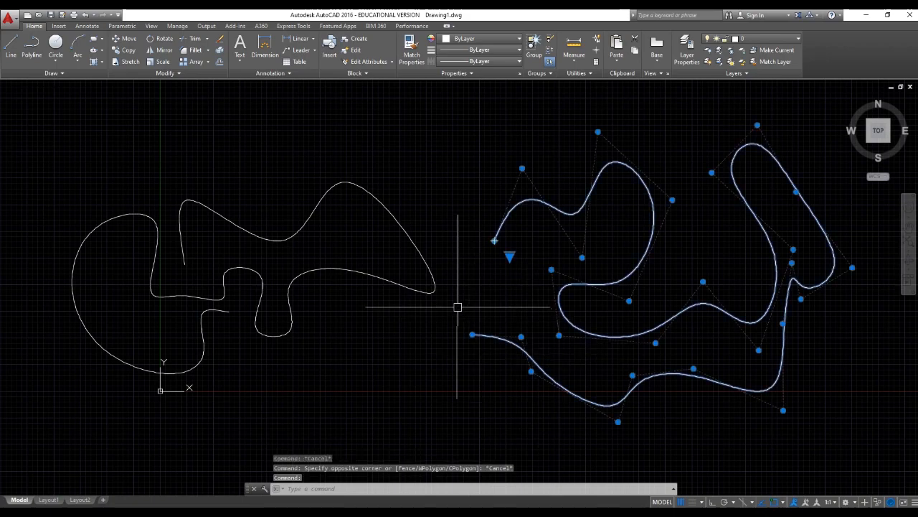
key(Escape)
click(436, 291)
key(Escape)
click(484, 335)
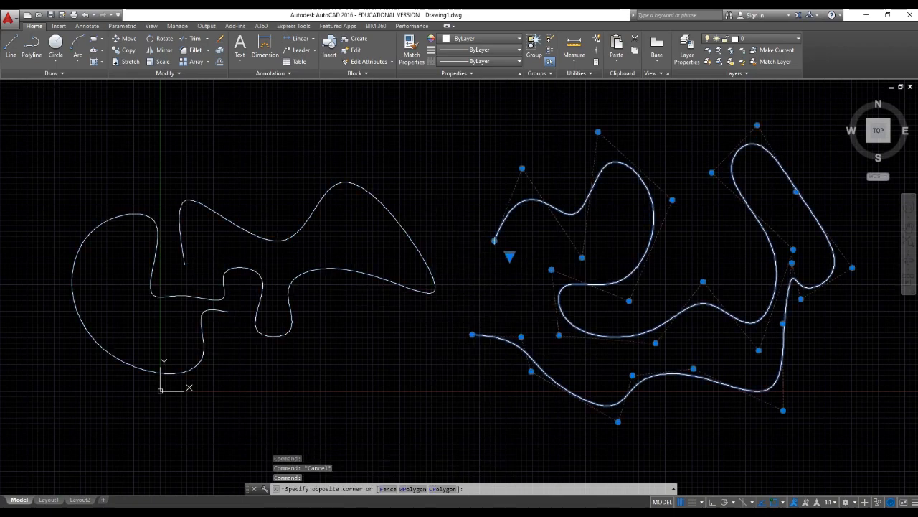
click(435, 330)
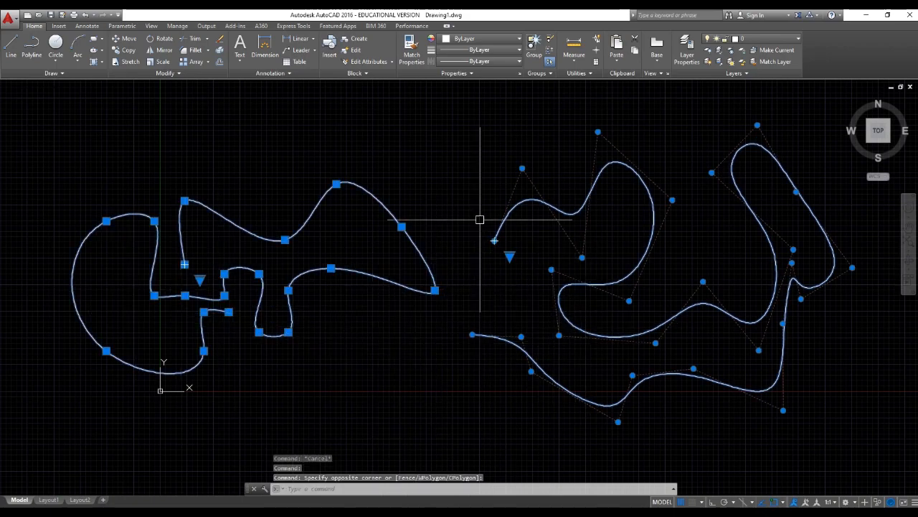
key(Escape)
key(Escape)
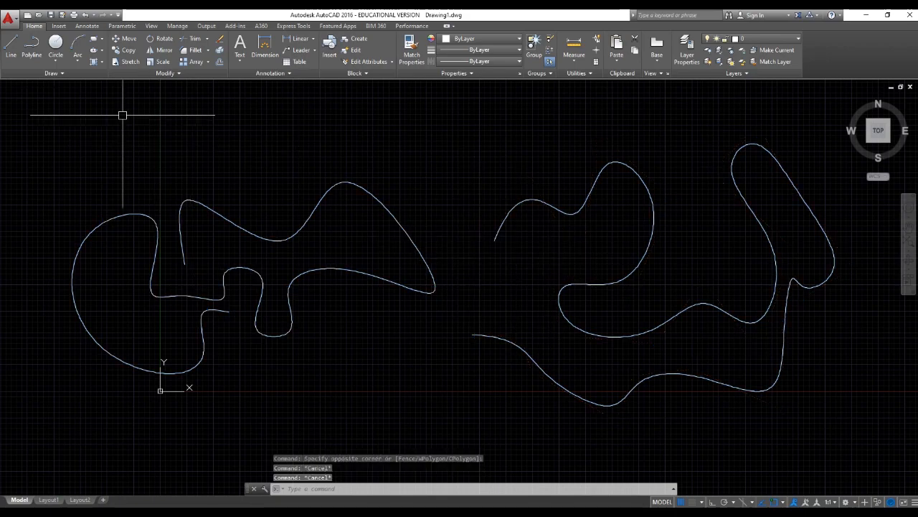
click(51, 73)
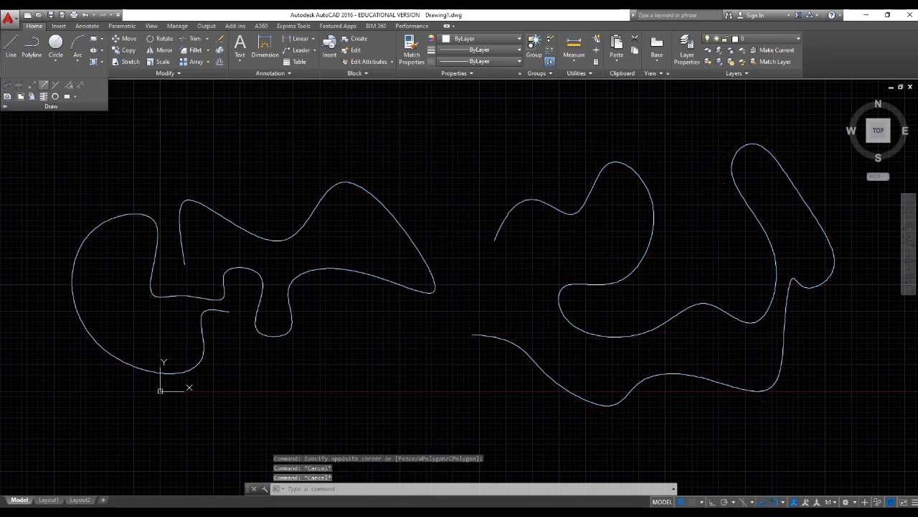
click(329, 144)
click(383, 169)
key(Escape)
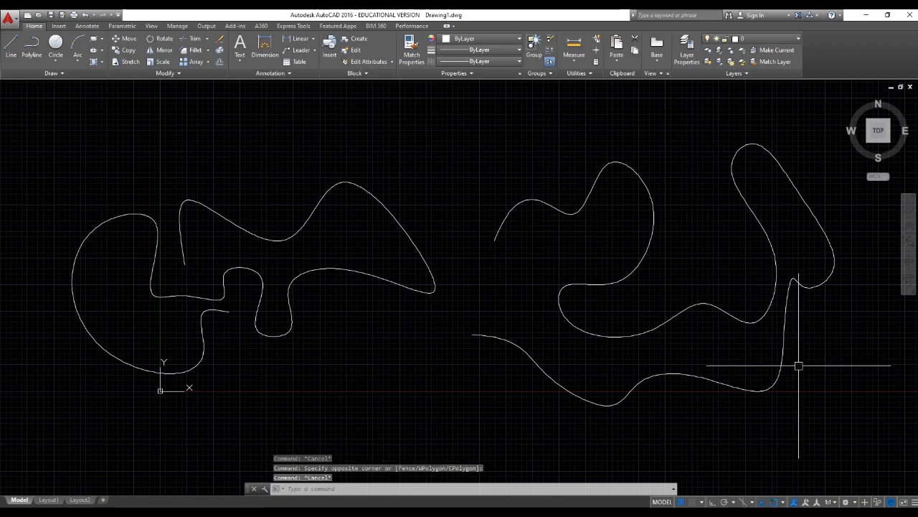
Step: Erase both splines together to empty the drawing area
click(799, 366)
click(391, 248)
key(e)
key(Return)
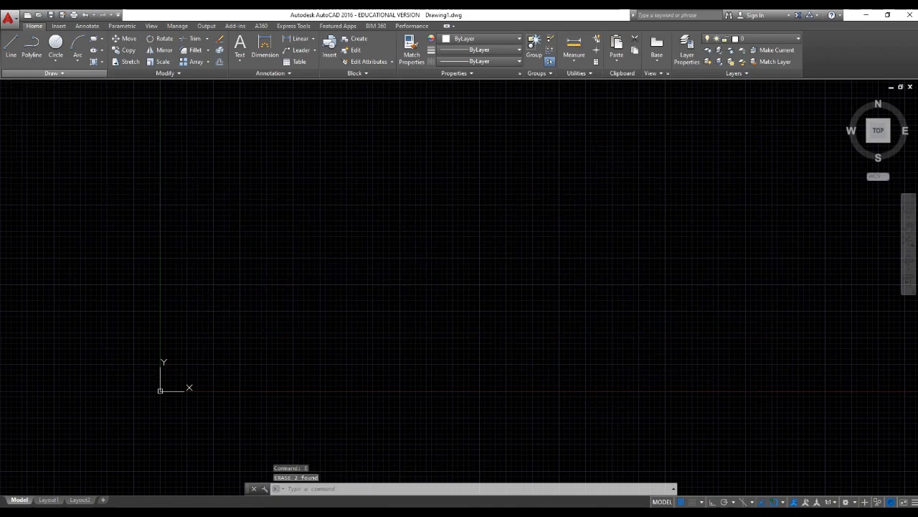
click(51, 73)
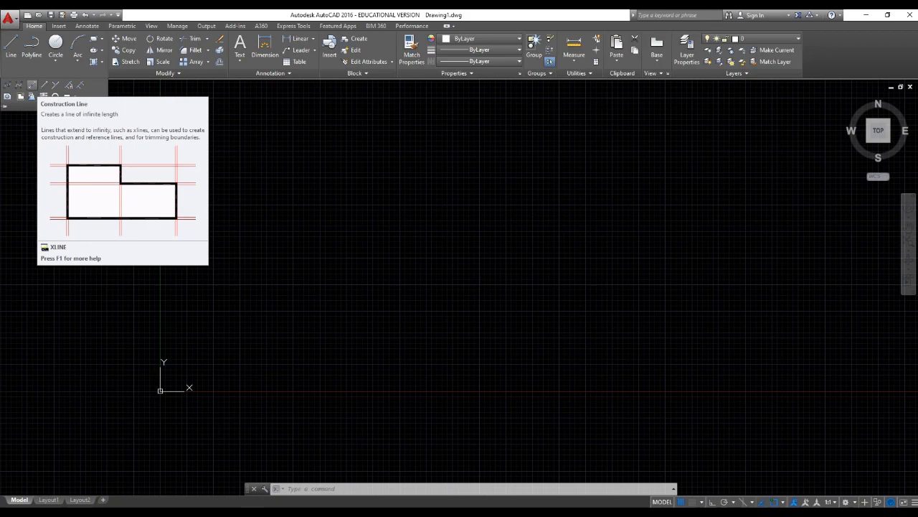
click(32, 84)
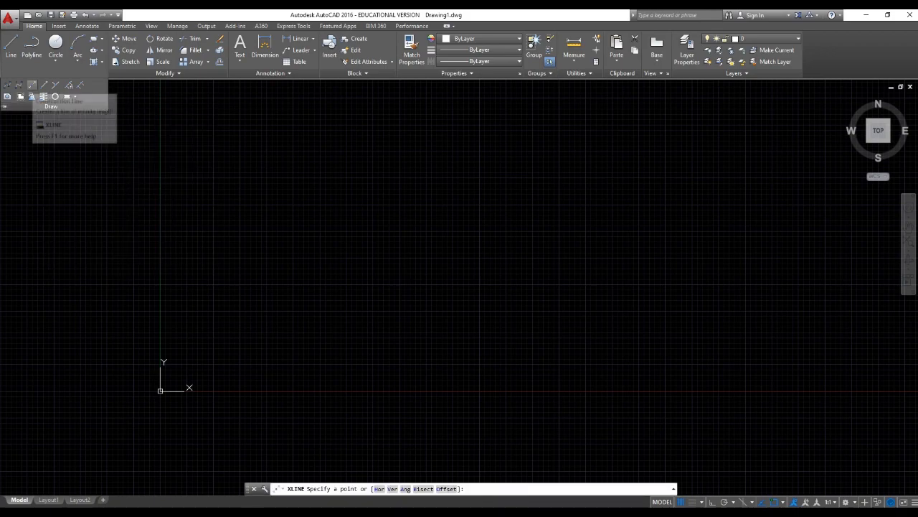
click(32, 85)
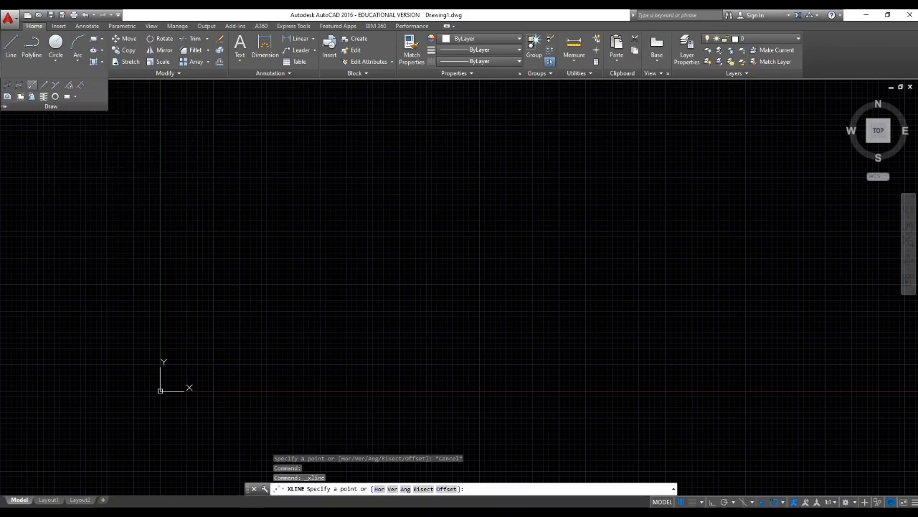
click(243, 236)
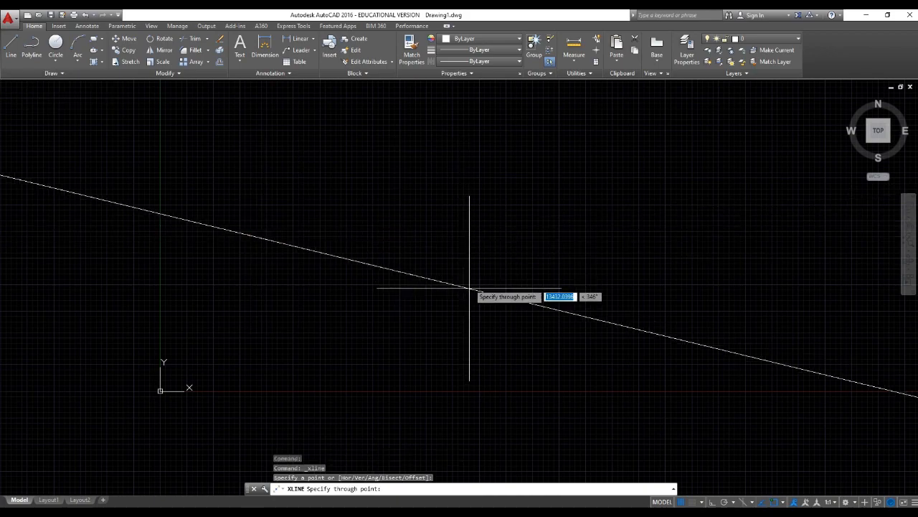
key(Escape)
Step: Draw a slanted construction line with XLINE, rising gently across the empty drawing area
text(xl)
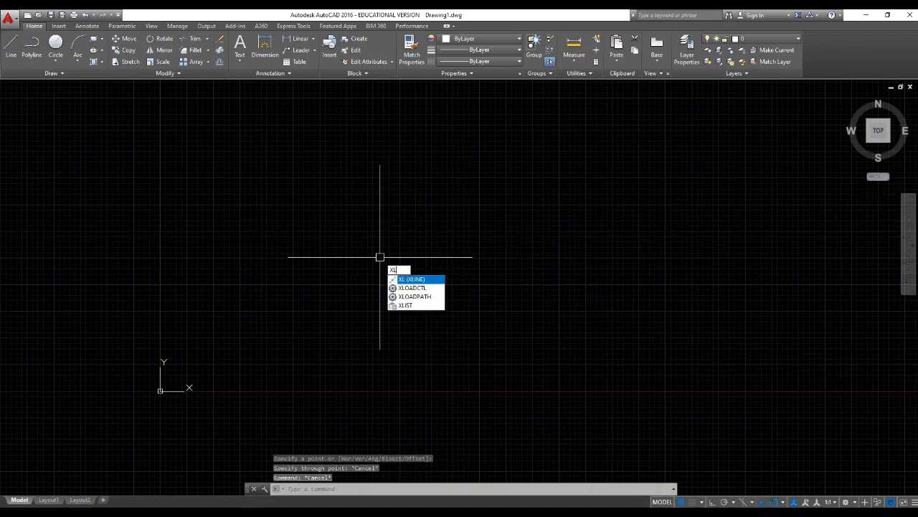
key(Return)
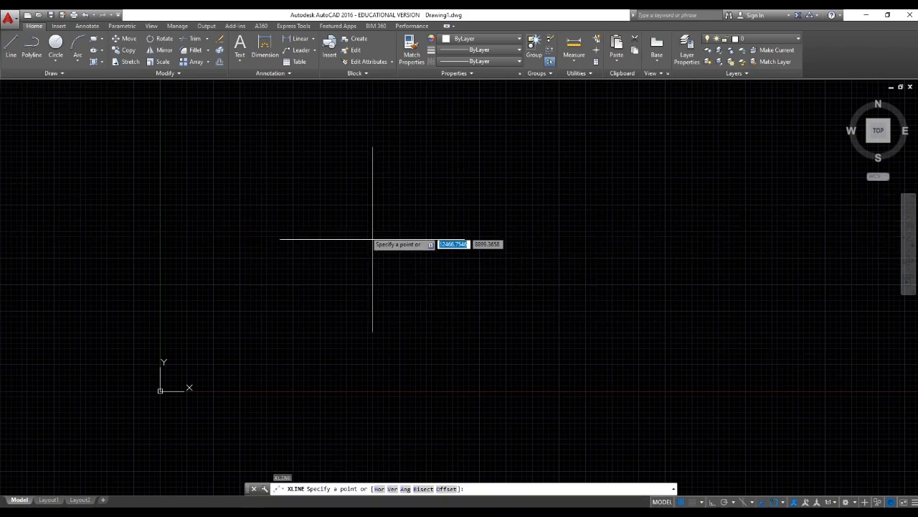
click(265, 231)
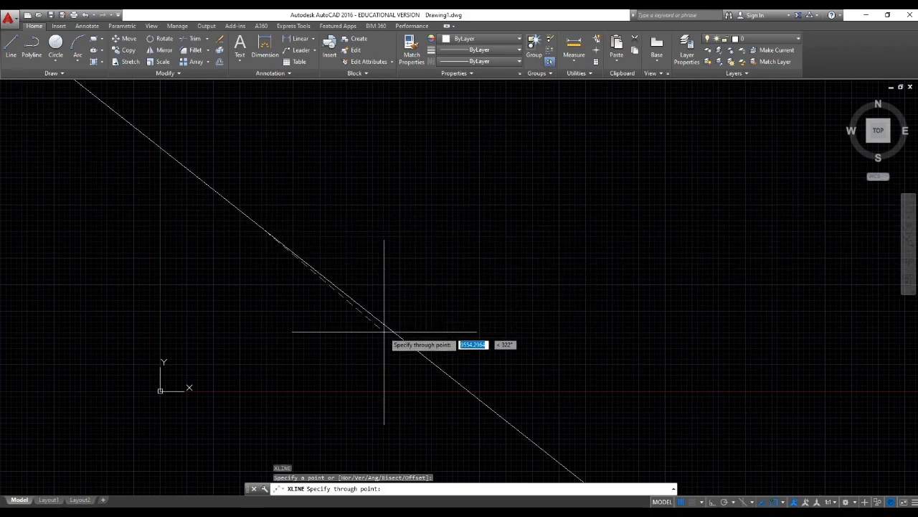
scroll(404, 242, down, 2)
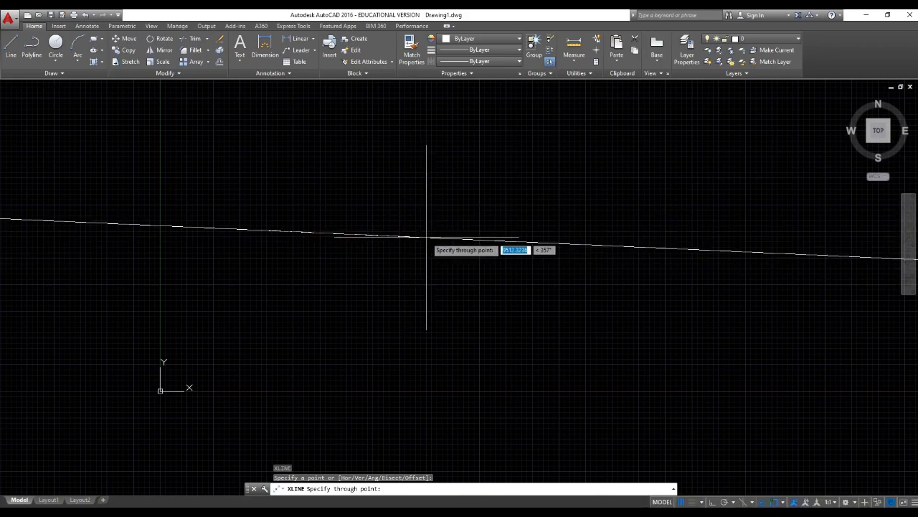
click(425, 204)
scroll(383, 249, down, 2)
key(Escape)
Step: Examine the construction line at ever more distant and closer zoom levels to check how far it extends in both directions
scroll(372, 233, down, 15)
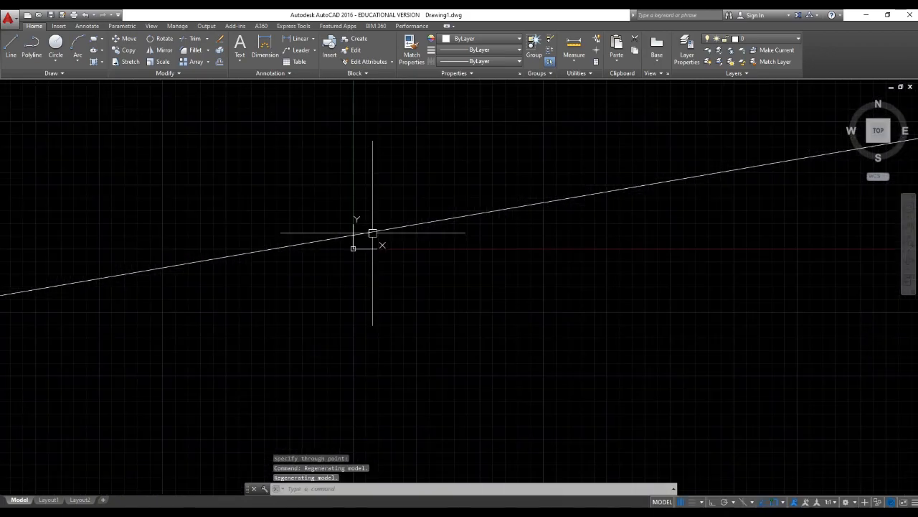
scroll(373, 232, down, 5)
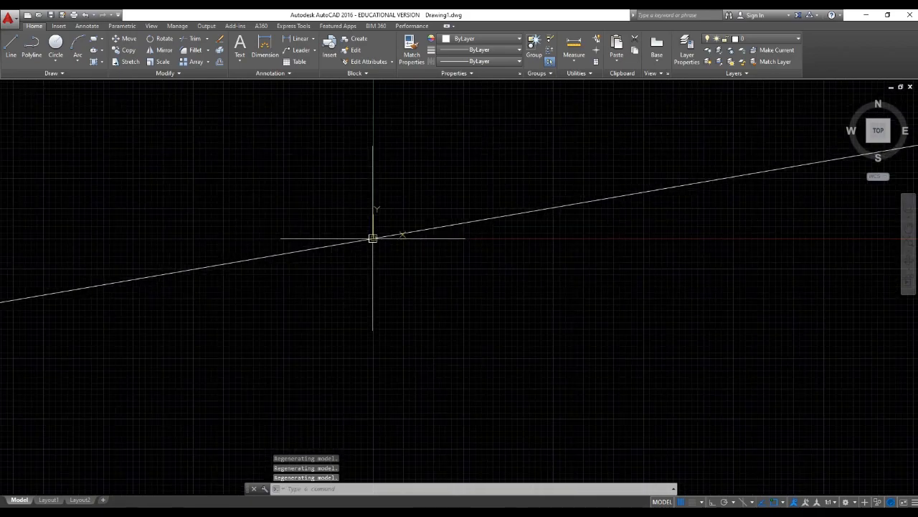
scroll(373, 238, down, 5)
scroll(397, 242, up, 10)
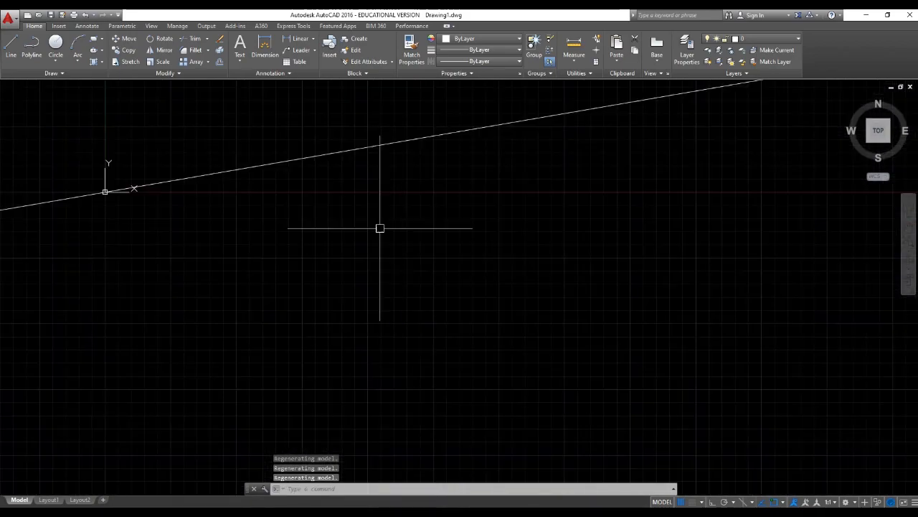
scroll(350, 219, down, 8)
scroll(316, 200, down, 8)
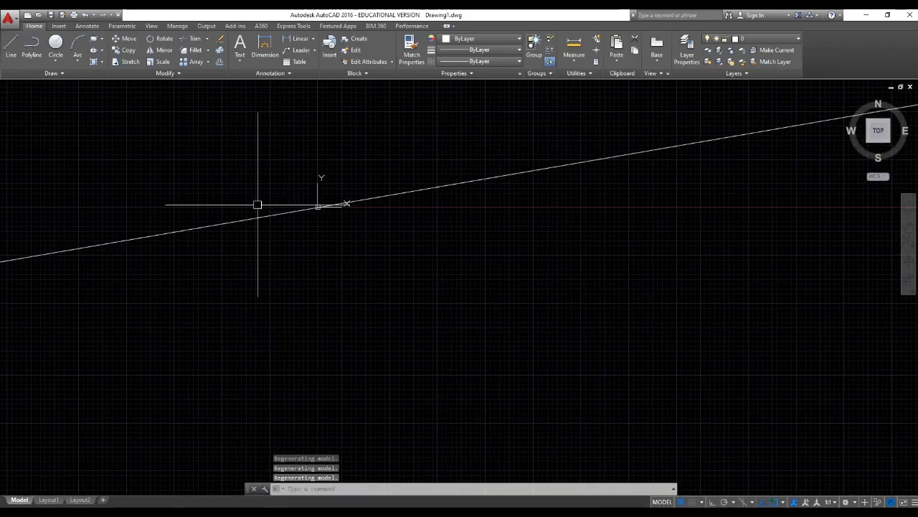
scroll(389, 169, up, 8)
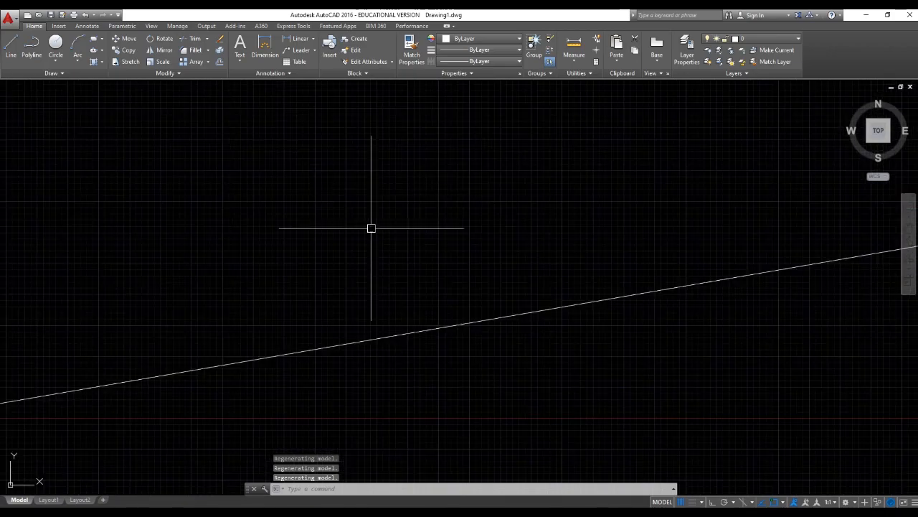
middle_drag(334, 329, 420, 233)
scroll(336, 260, down, 4)
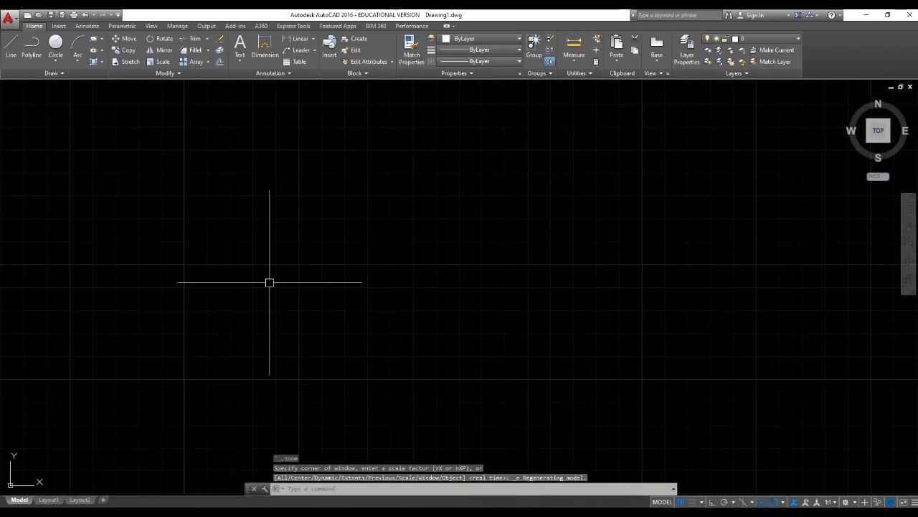
Step: Look for the construction line with a crossing selection, and undo the recent view changes to return to it
scroll(297, 259, down, 10)
click(357, 294)
click(257, 210)
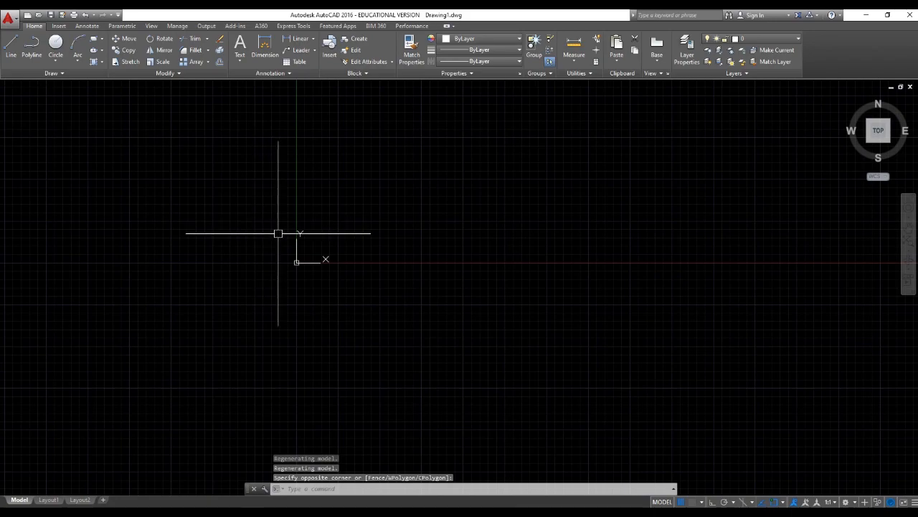
scroll(279, 233, up, 10)
scroll(278, 234, down, 2)
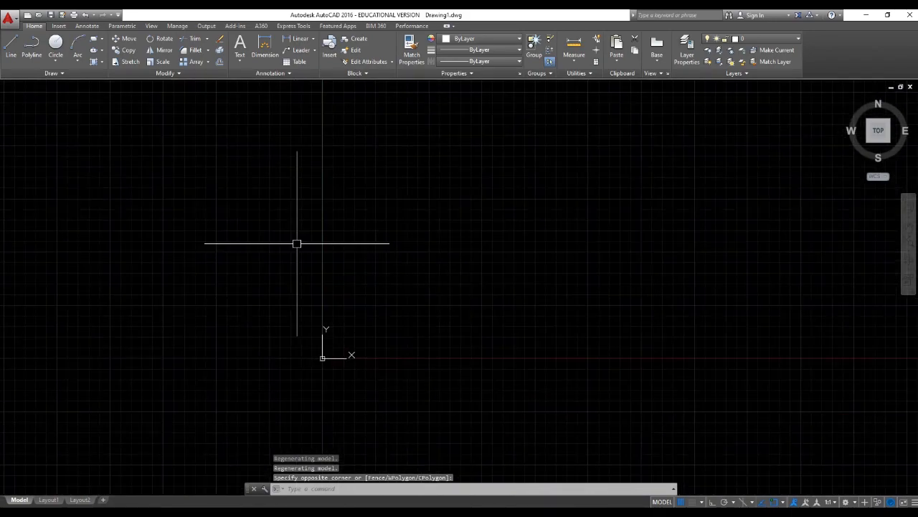
key(ctrl+z)
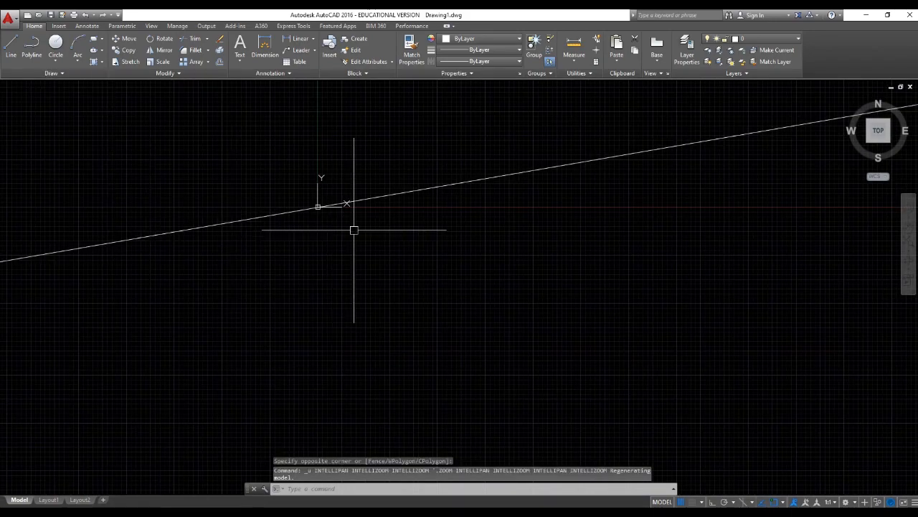
Step: Try to explode the construction line, and clear the selection
click(353, 230)
click(290, 187)
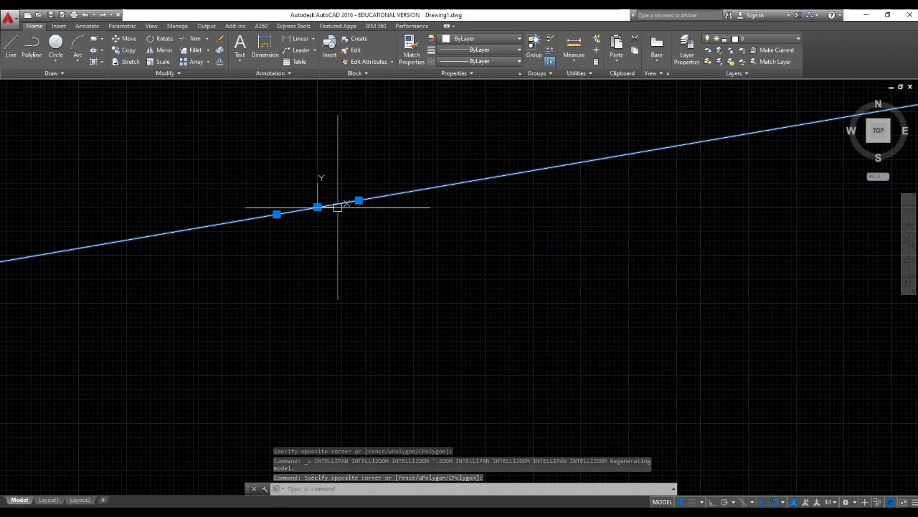
text(x)
key(Return)
key(Escape)
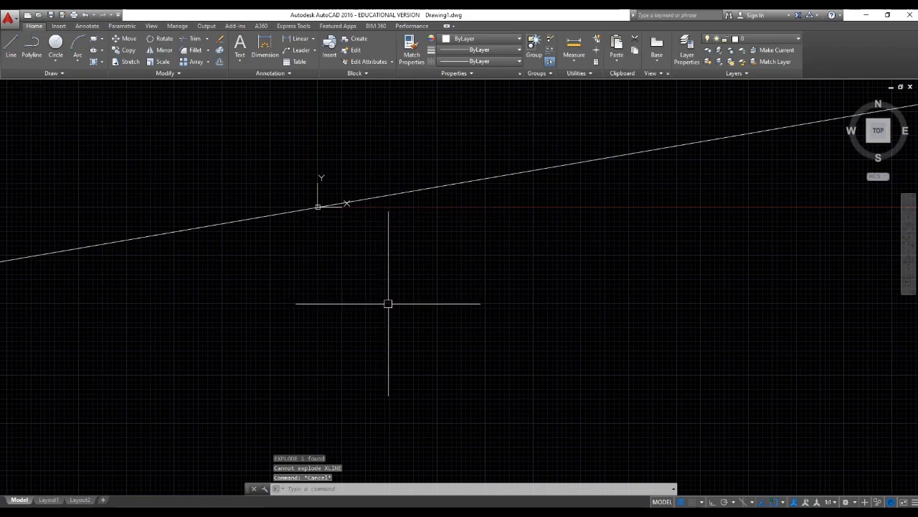
Step: Draw a square below the construction line and a second rectangle crossing the line above it
text(c)
key(Return)
click(428, 268)
click(486, 325)
key(Return)
click(505, 226)
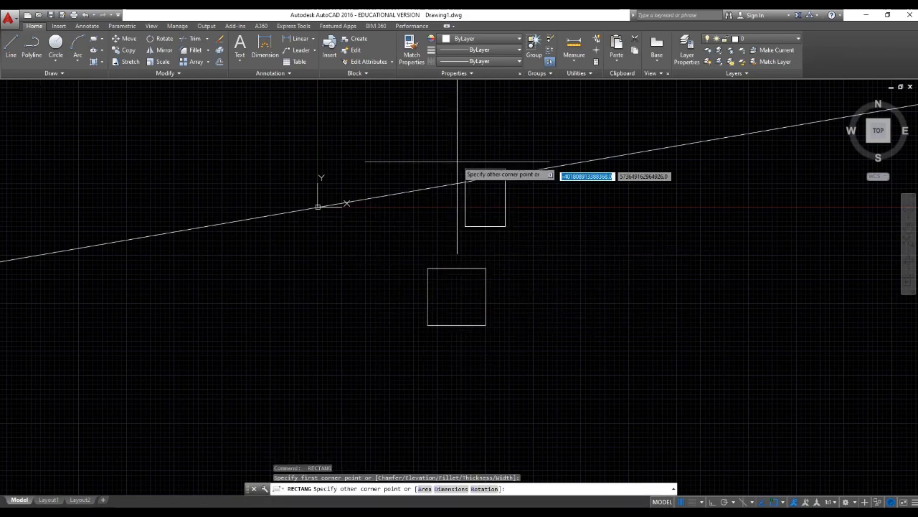
click(444, 152)
Step: Erase the slanted construction line together with the rectangle that crosses it
key(e)
key(Return)
click(531, 213)
click(431, 127)
key(Return)
key(Escape)
key(Escape)
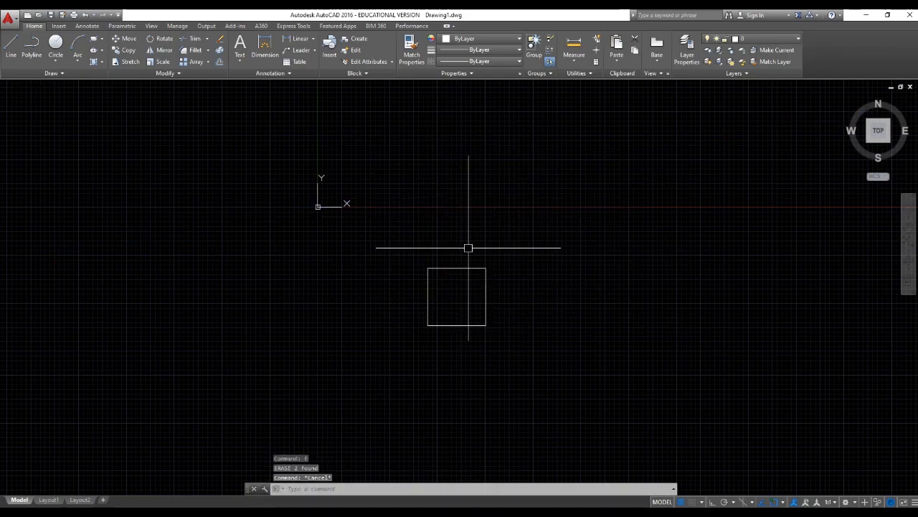
Step: Draw a horizontal construction line with XLINE a short distance above the square
scroll(445, 247, up, 4)
middle_drag(414, 254, 401, 254)
scroll(401, 254, down, 2)
text(x)
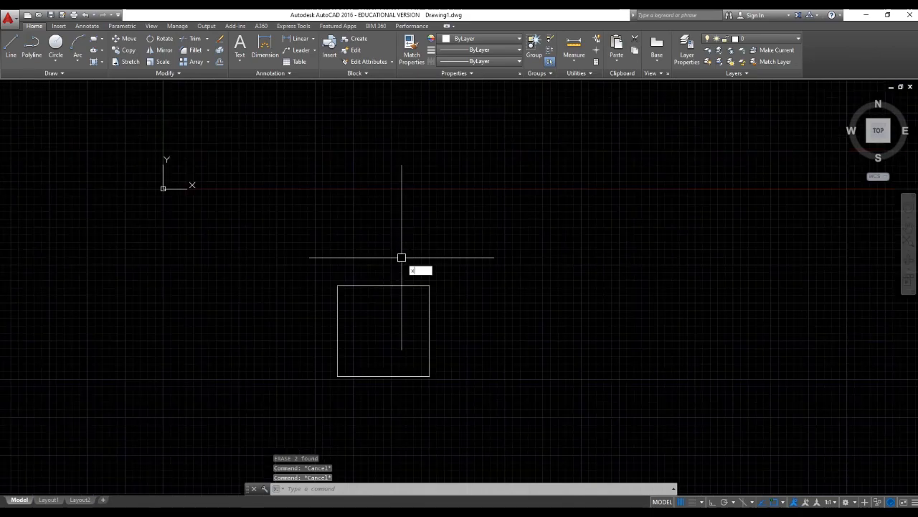
text(l)
key(Return)
click(275, 223)
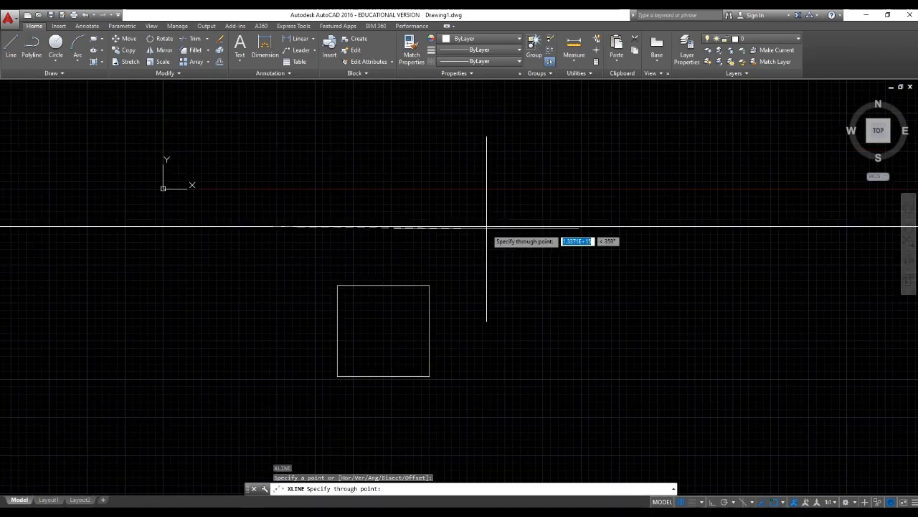
click(487, 227)
key(Escape)
key(Escape)
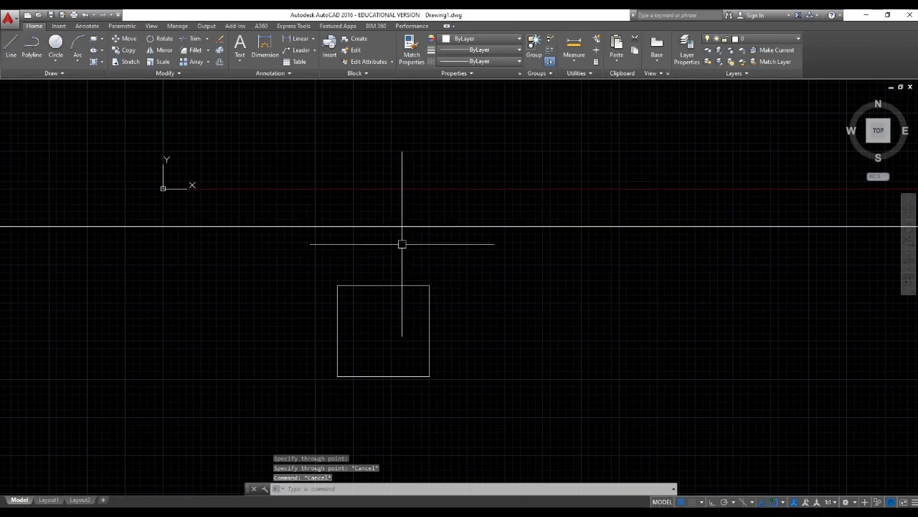
Step: Draw two vertical lines from the square's upper corners upward past the horizontal construction line
scroll(402, 244, down, 2)
text(l)
key(Return)
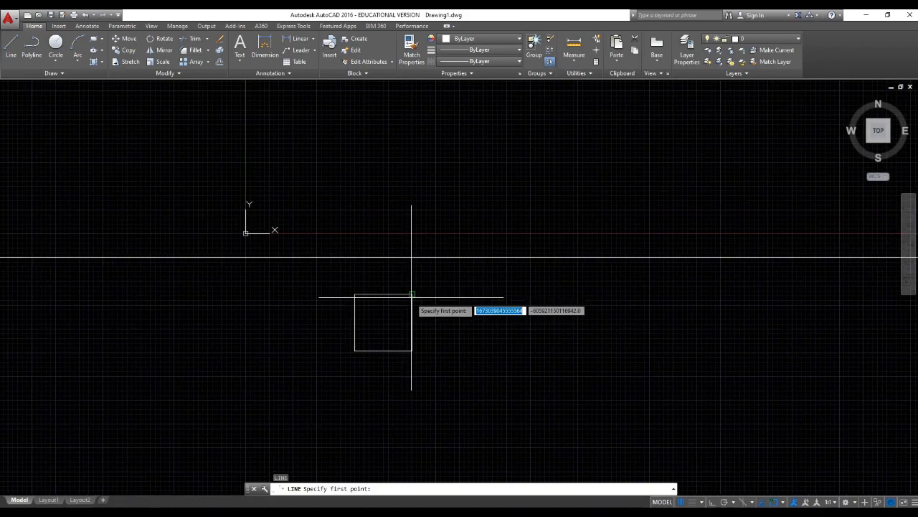
click(411, 291)
click(412, 125)
key(Return)
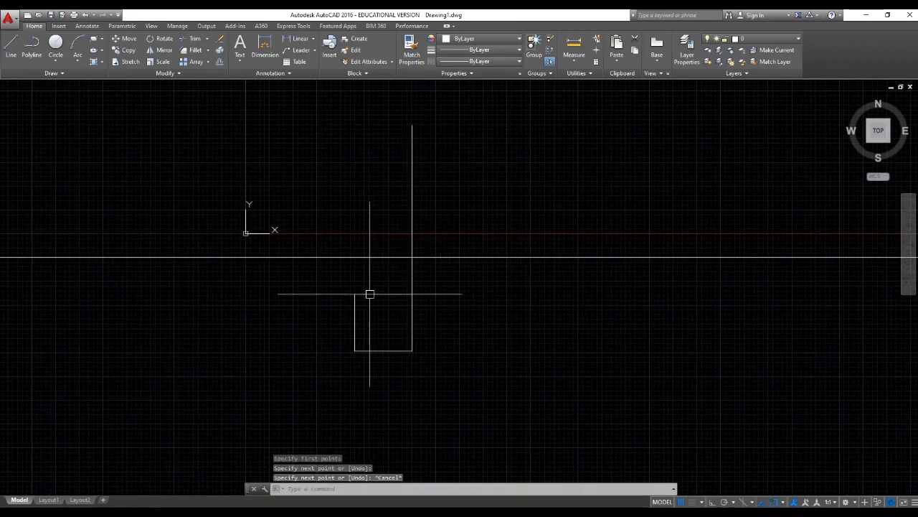
key(Return)
click(355, 293)
key(Escape)
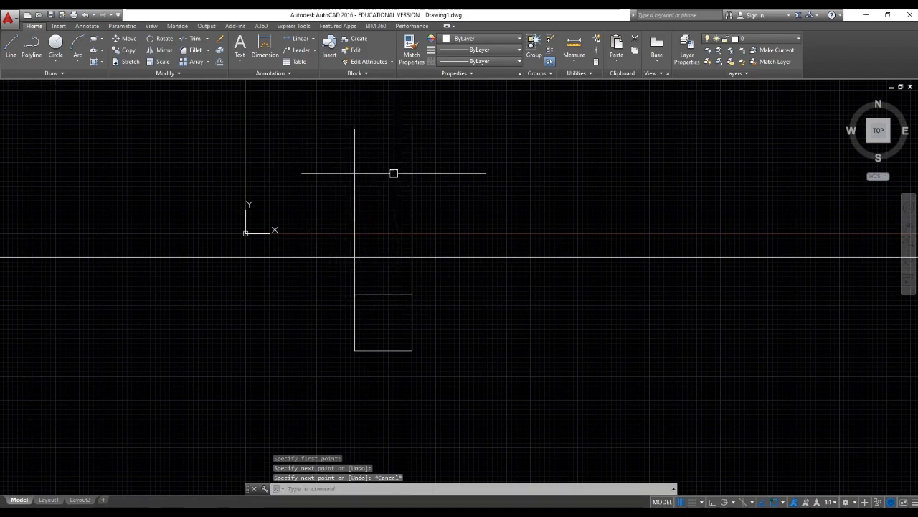
key(Return)
key(Escape)
Step: Draw a two-segment peaked line, shaped like a roof, between the two vertical lines above the construction line
scroll(388, 283, up, 2)
middle_drag(340, 216, 332, 248)
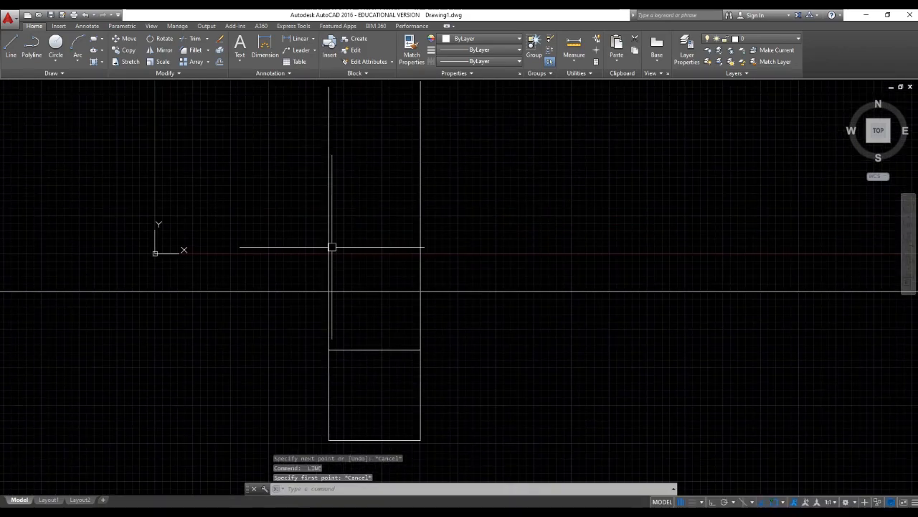
key(Return)
click(329, 216)
click(371, 182)
click(421, 230)
key(Escape)
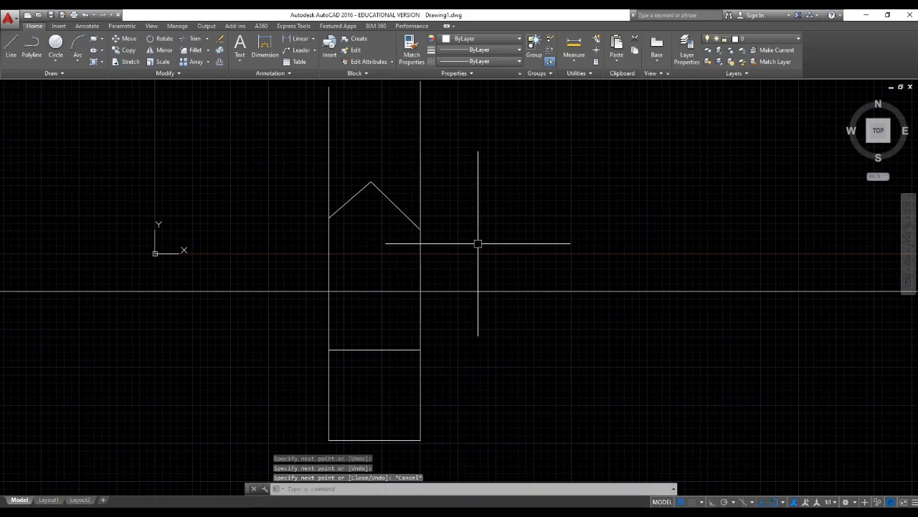
Step: Erase the two vertical lines, keeping the peaked line, the square and the horizontal construction line
click(427, 261)
click(309, 259)
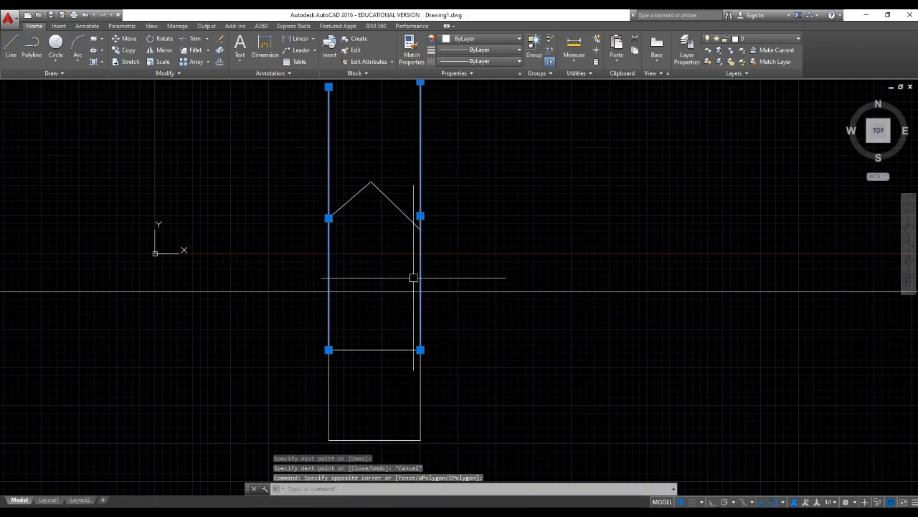
click(436, 244)
key(Escape)
key(Escape)
click(430, 261)
click(274, 261)
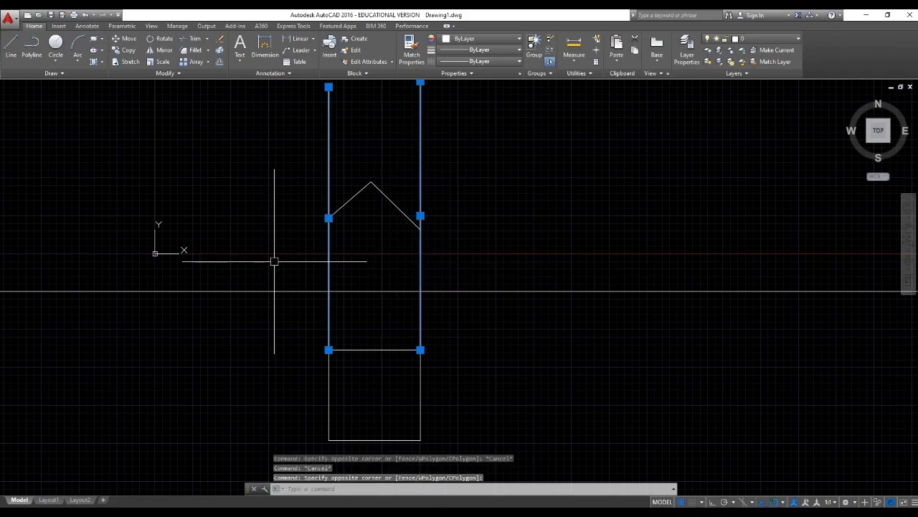
text(e)
key(Return)
Step: Draw a vertical construction line with XLINE through the square's upper-right corner
text(x)
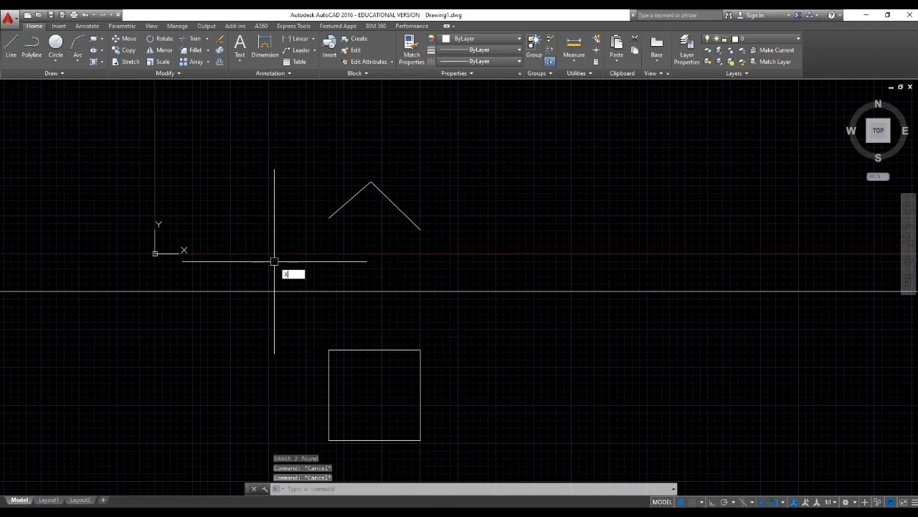
text(l)
key(Return)
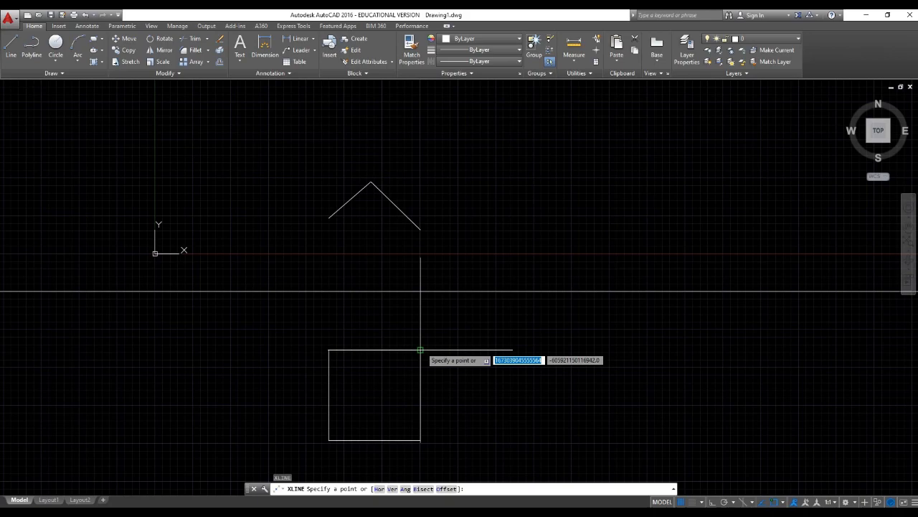
click(420, 350)
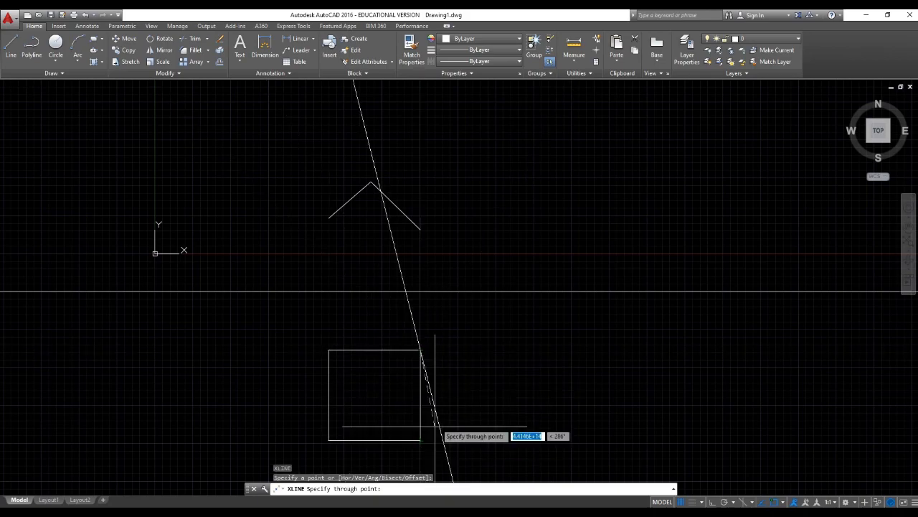
click(420, 287)
key(Escape)
Step: Draw a second vertical construction line through the square's upper-left corner
scroll(406, 301, down, 3)
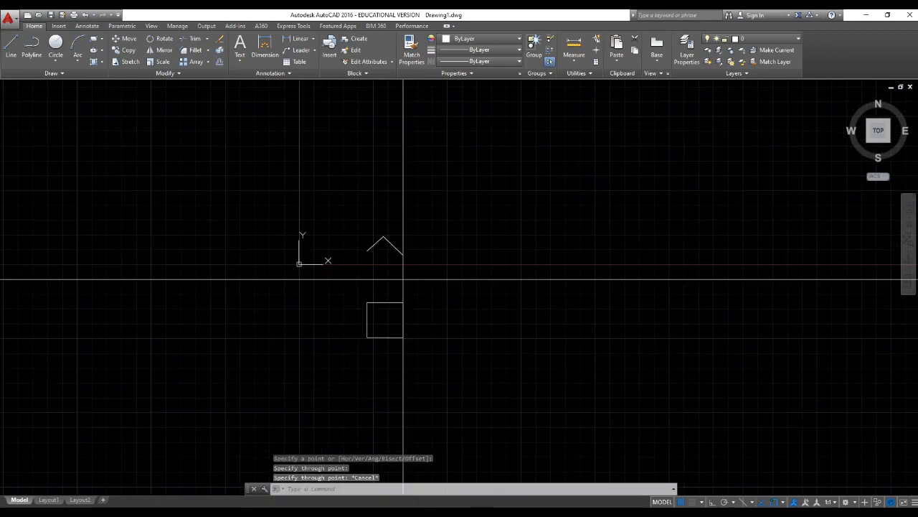
middle_drag(408, 179, 371, 303)
scroll(371, 304, up, 4)
key(Return)
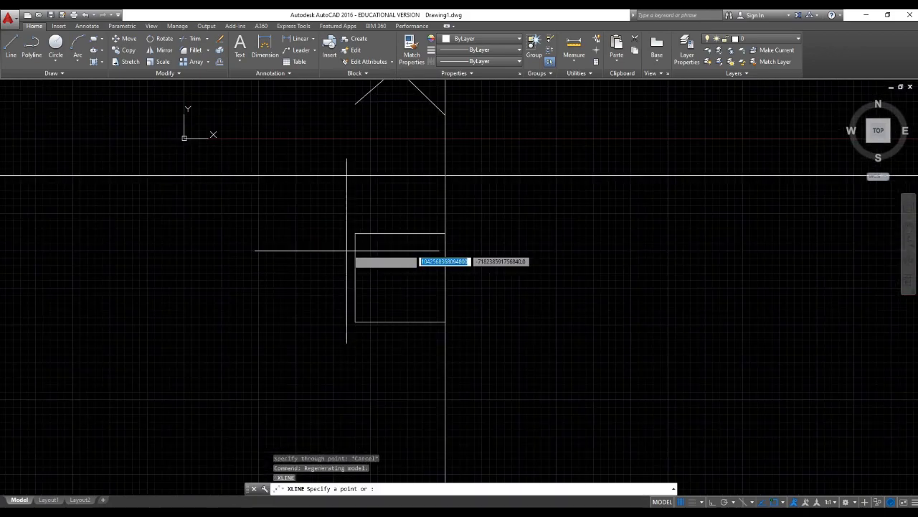
click(356, 233)
key(Escape)
middle_drag(363, 260, 356, 361)
scroll(430, 322, down, 3)
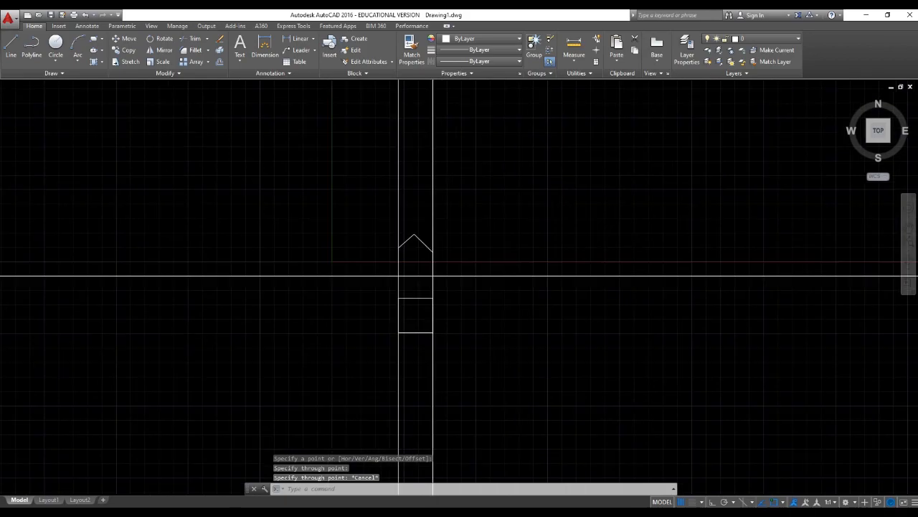
scroll(373, 256, up, 3)
middle_drag(359, 225, 392, 190)
scroll(396, 222, down, 3)
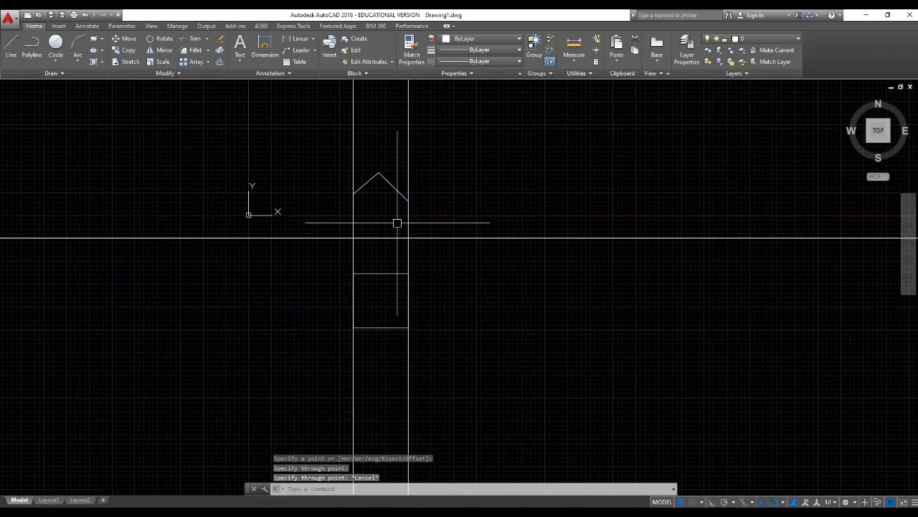
click(54, 73)
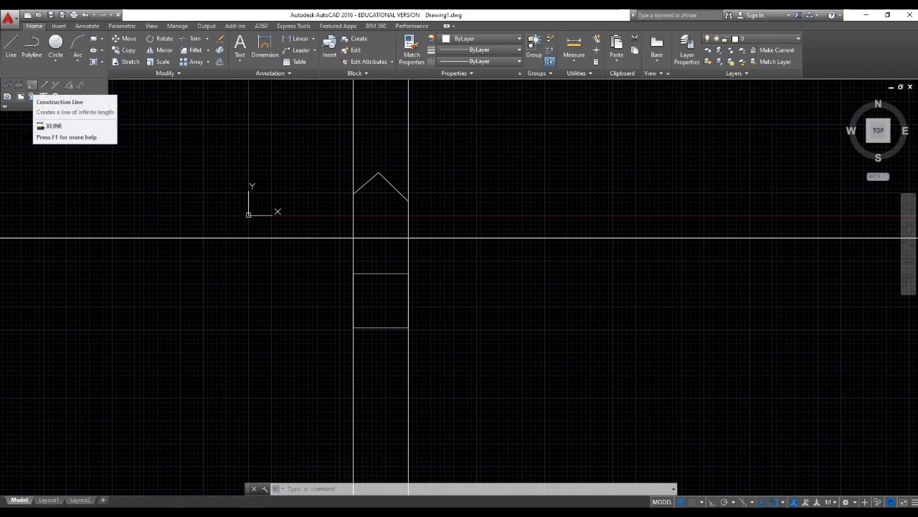
key(Escape)
key(Escape)
Step: Try crossing and window selections on the construction lines, peaked line and square, clearing the selection after each
click(516, 220)
click(488, 271)
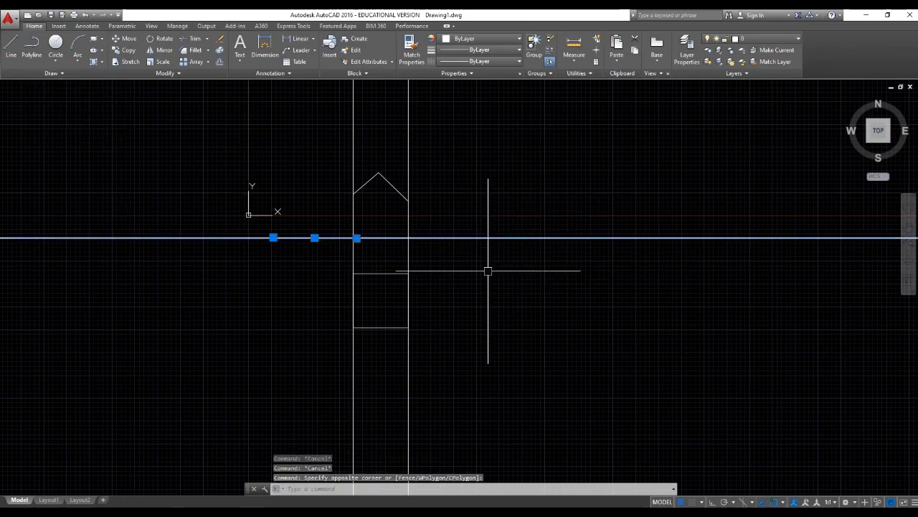
click(582, 325)
click(297, 155)
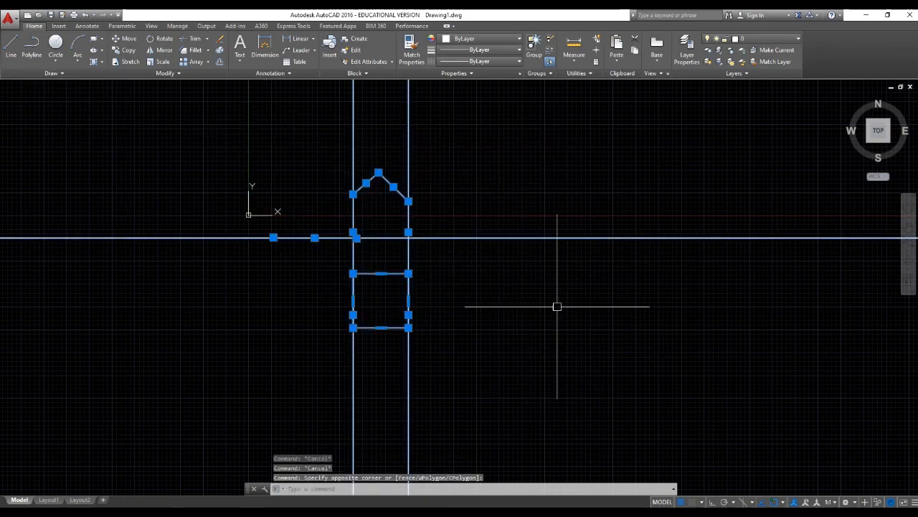
key(Escape)
click(221, 135)
click(456, 330)
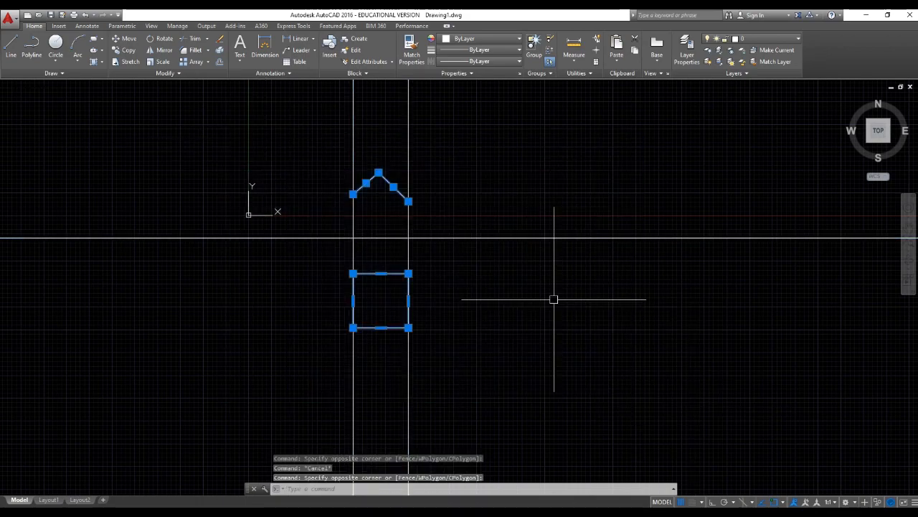
click(519, 295)
click(519, 193)
key(Escape)
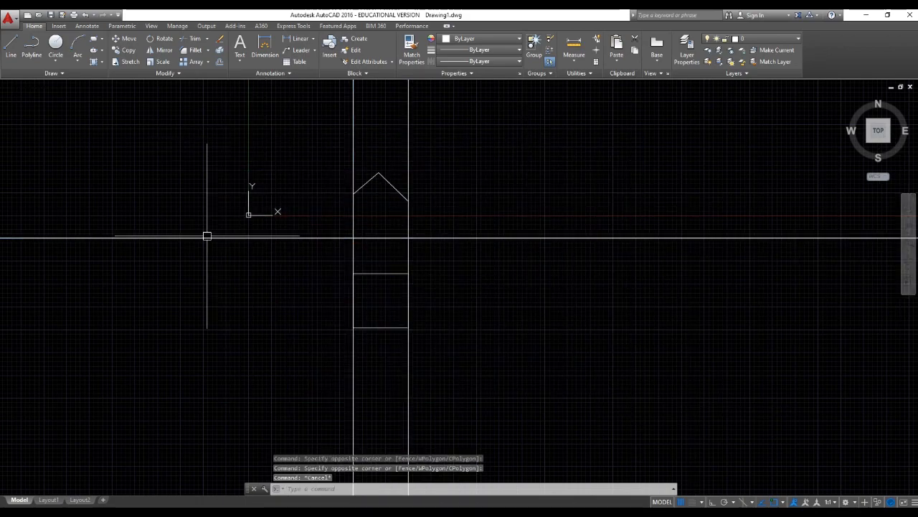
scroll(474, 301, down, 10)
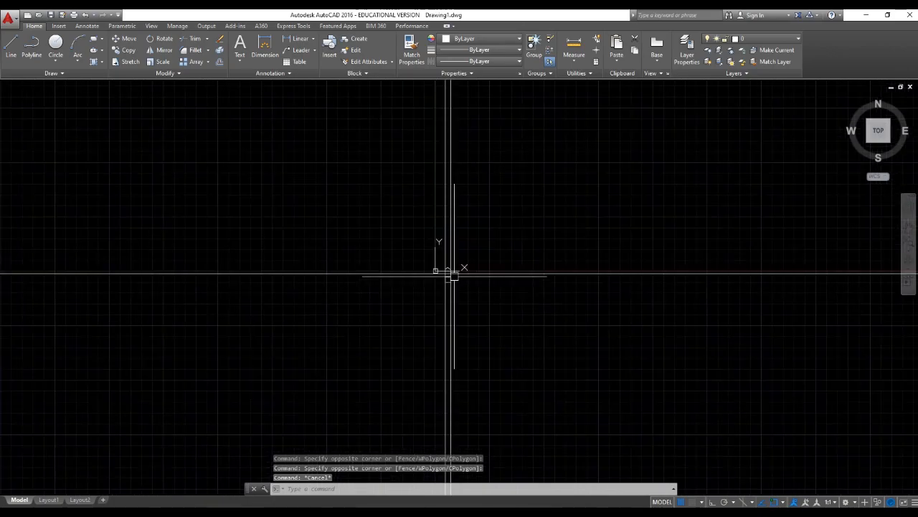
scroll(493, 310, down, 5)
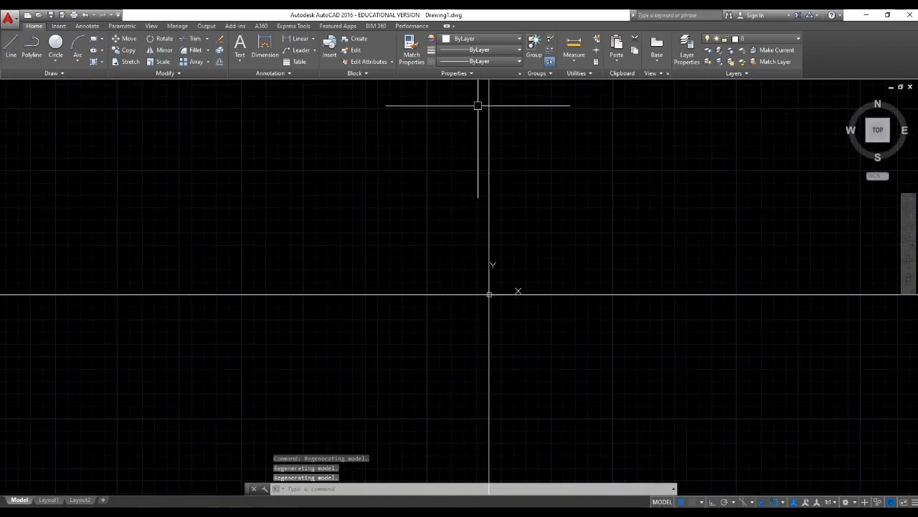
scroll(498, 291, up, 10)
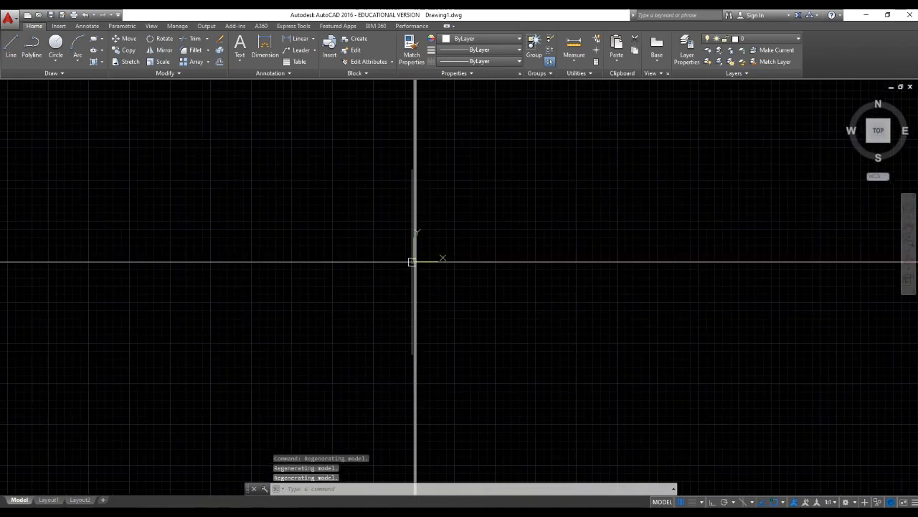
scroll(411, 262, up, 10)
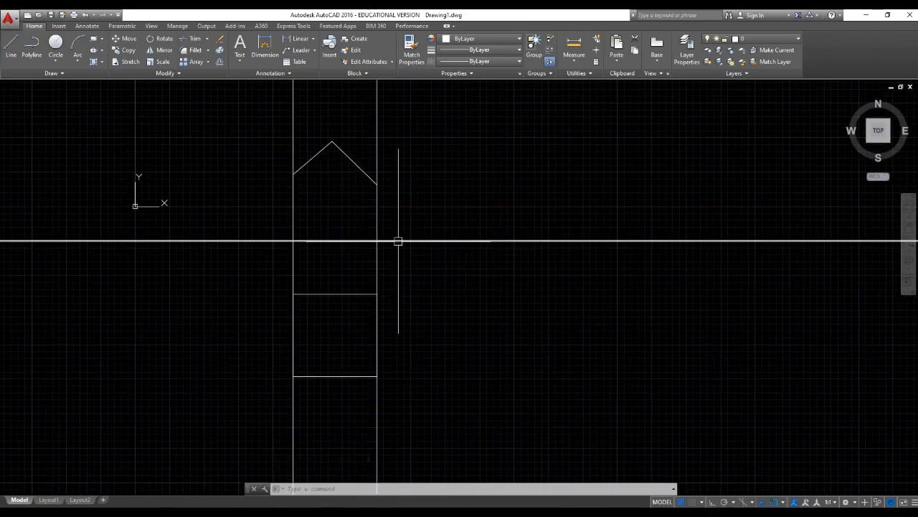
Step: Try a window selection around the peaked line and square, and crossing selections over the drawing, cancelling each one
click(203, 130)
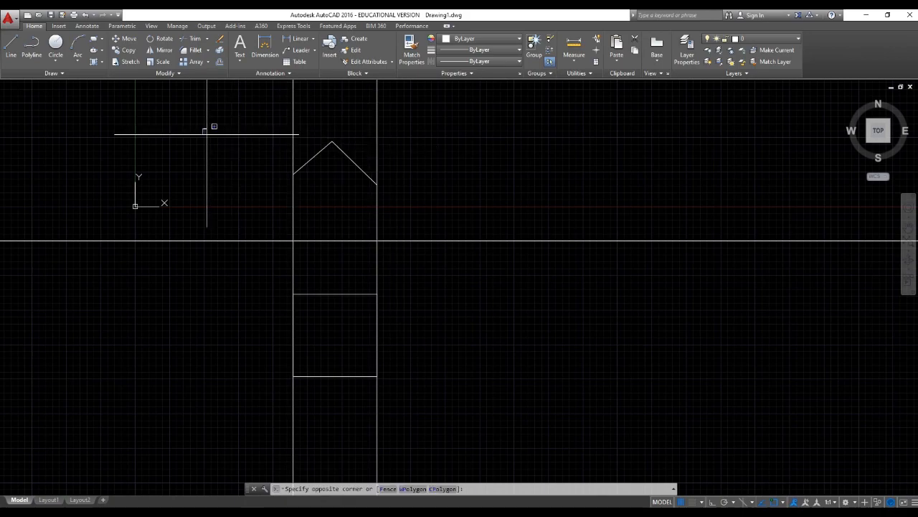
click(478, 404)
click(207, 135)
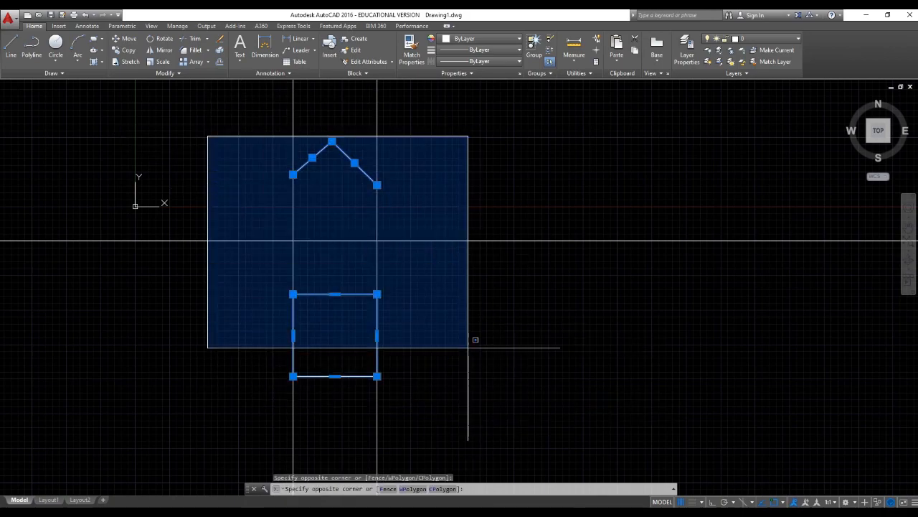
key(Escape)
click(598, 412)
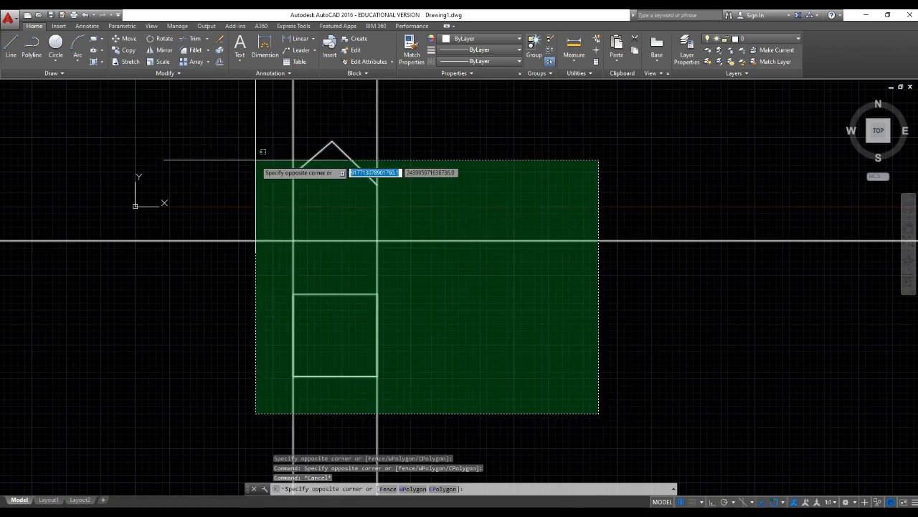
click(218, 117)
key(Escape)
click(618, 397)
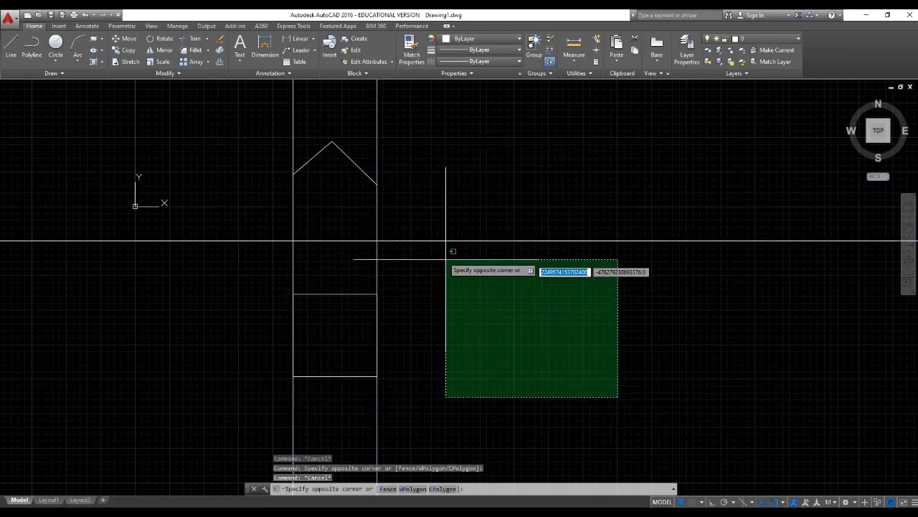
key(Escape)
click(630, 136)
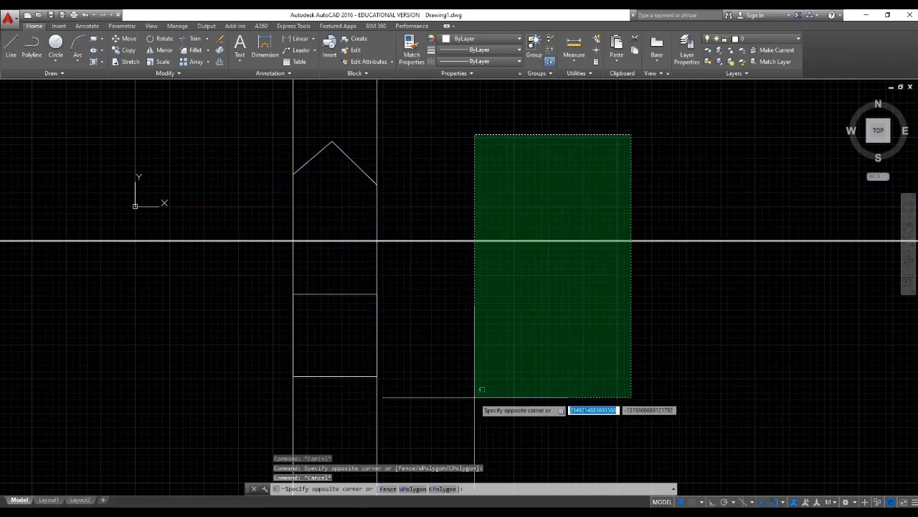
key(Escape)
click(591, 165)
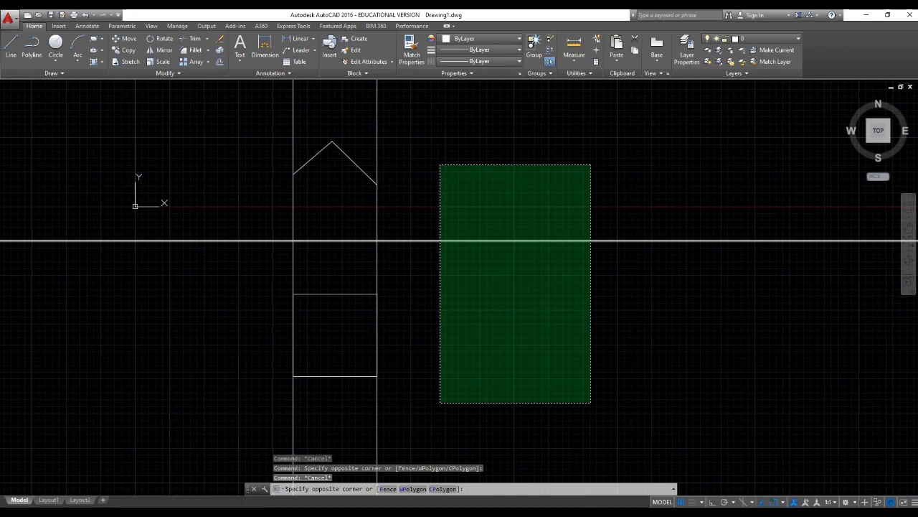
key(Escape)
Step: Erase the peaked line, the square and all three construction lines with one crossing selection
click(584, 418)
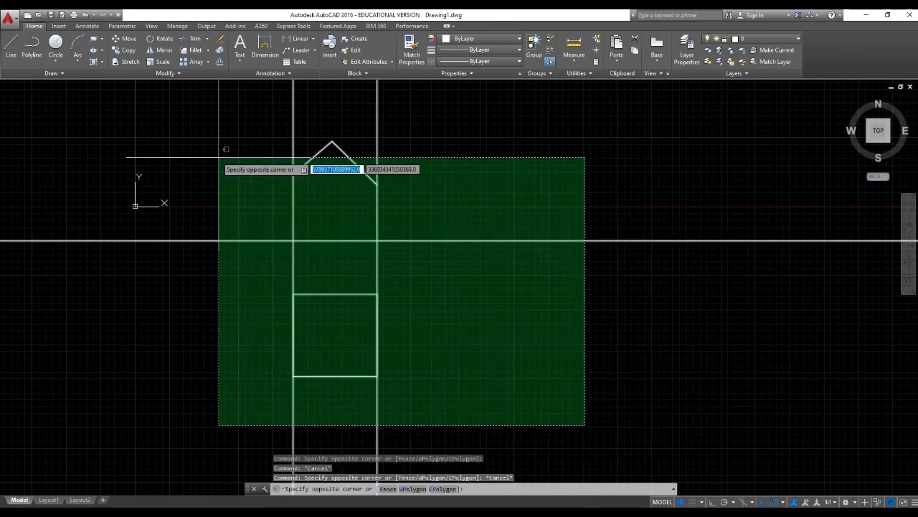
click(204, 138)
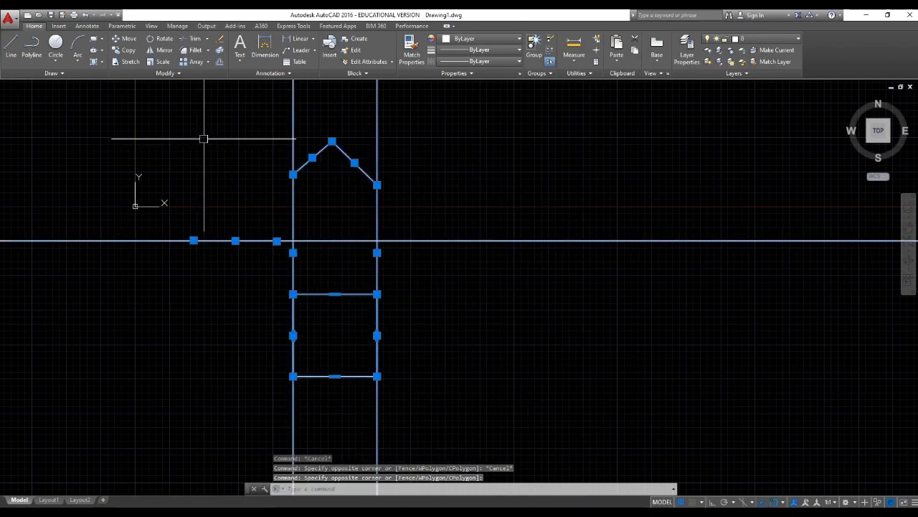
text(e)
key(Return)
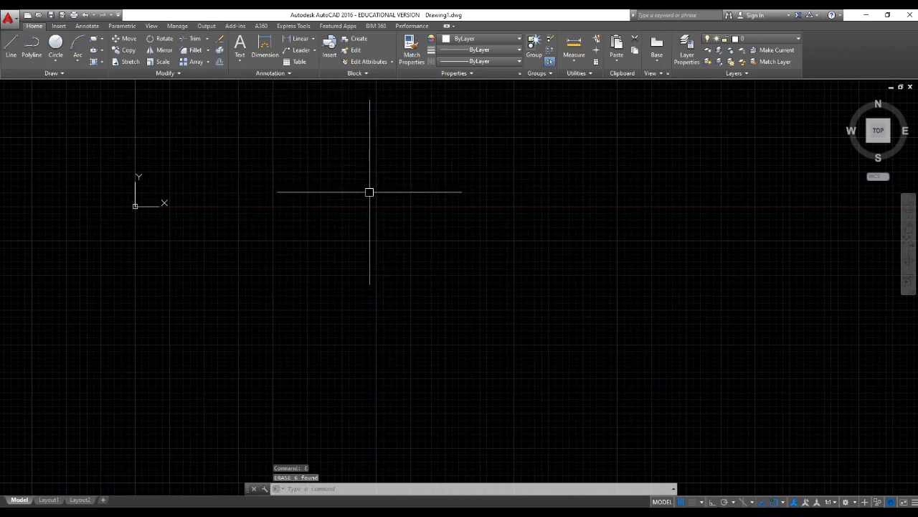
Step: Draw ten rays with RAY from one shared start point, the first horizontal and the others fanning out in all directions
scroll(313, 149, up, 1)
click(51, 73)
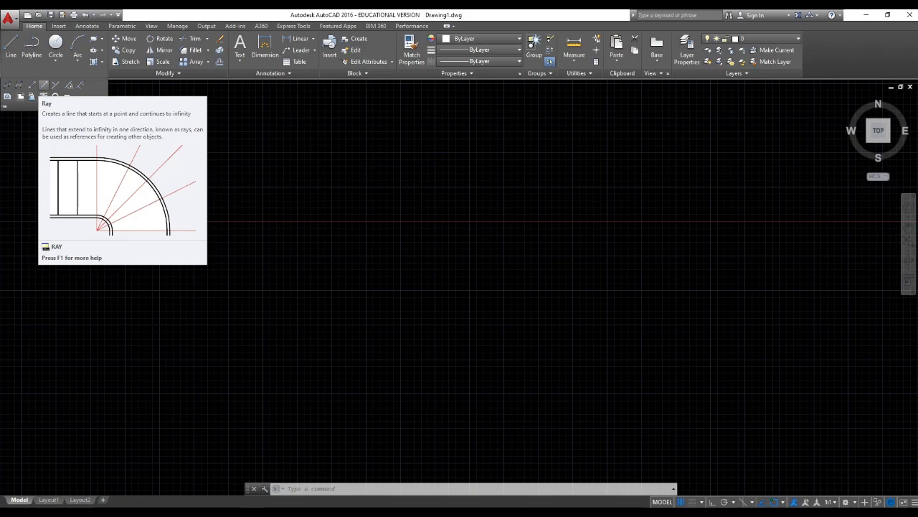
click(44, 85)
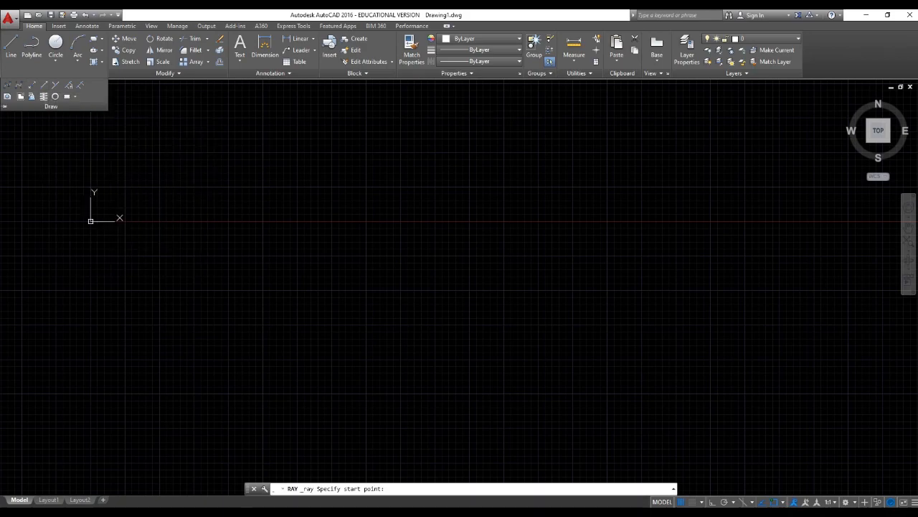
click(238, 284)
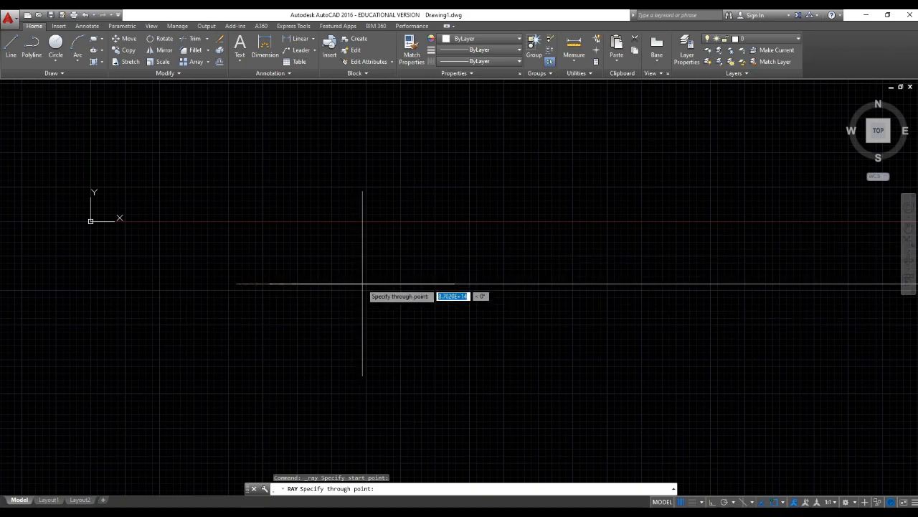
click(362, 283)
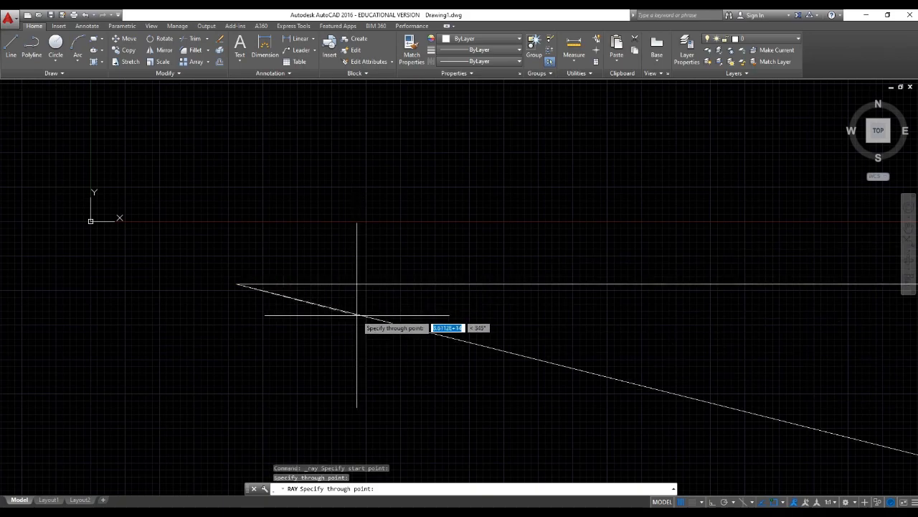
click(359, 231)
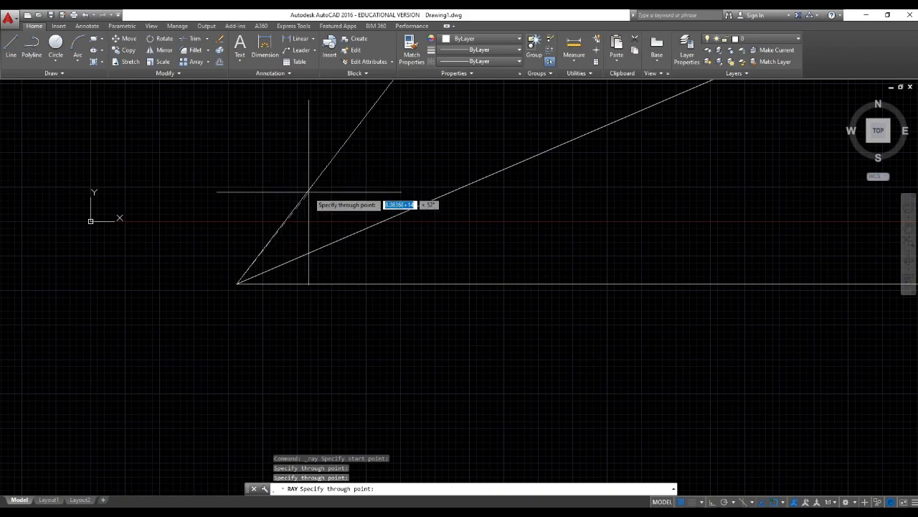
click(310, 191)
click(249, 174)
click(191, 178)
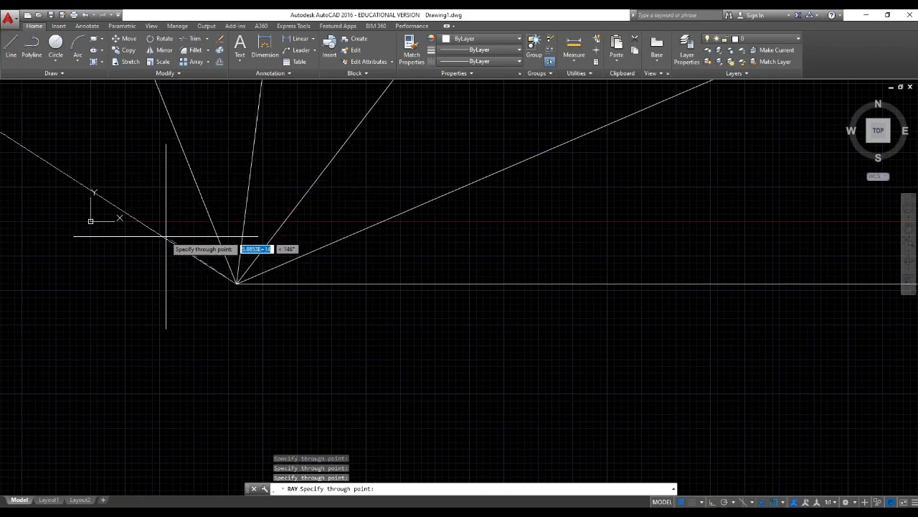
click(165, 240)
click(144, 319)
click(252, 352)
click(308, 325)
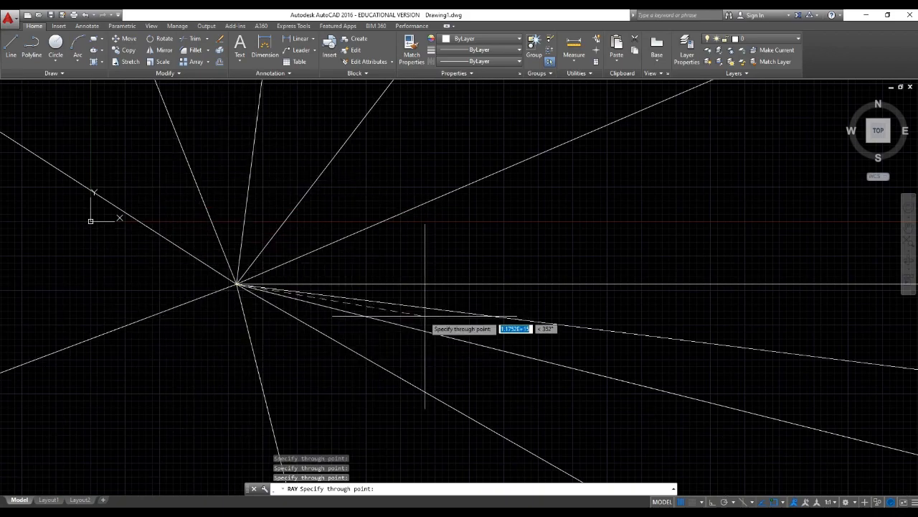
click(331, 307)
key(Escape)
Step: Erase all ten rays with a crossing selection around their shared start point
click(312, 343)
click(170, 219)
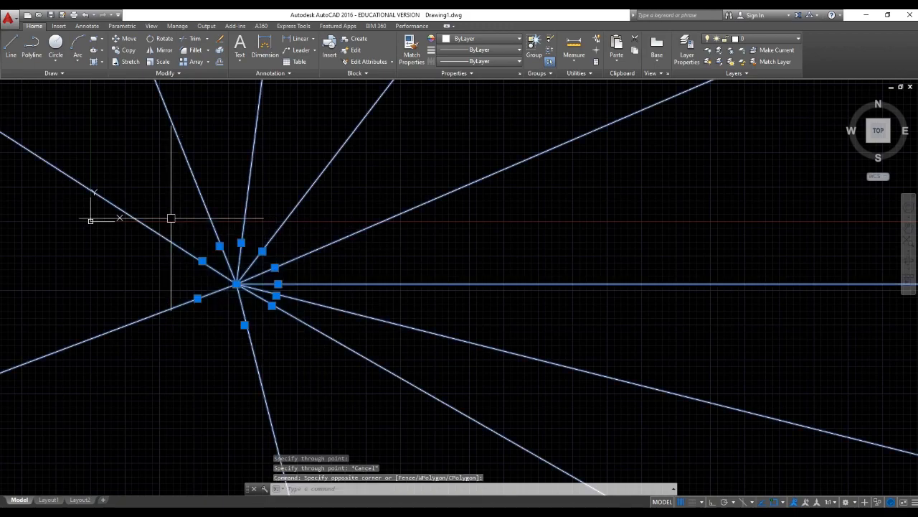
key(Return)
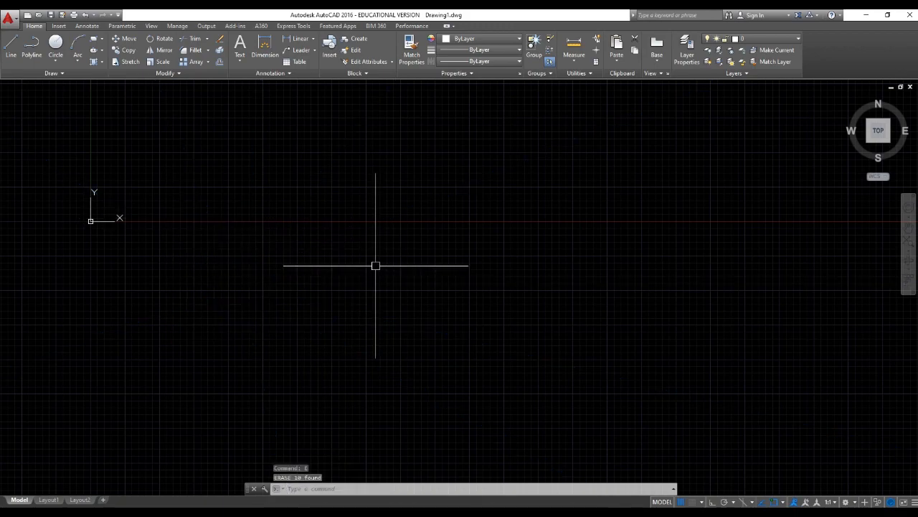
Step: Draw a large circle in the middle of the empty drawing area
text(c)
key(Return)
click(398, 250)
click(397, 137)
key(Escape)
key(Escape)
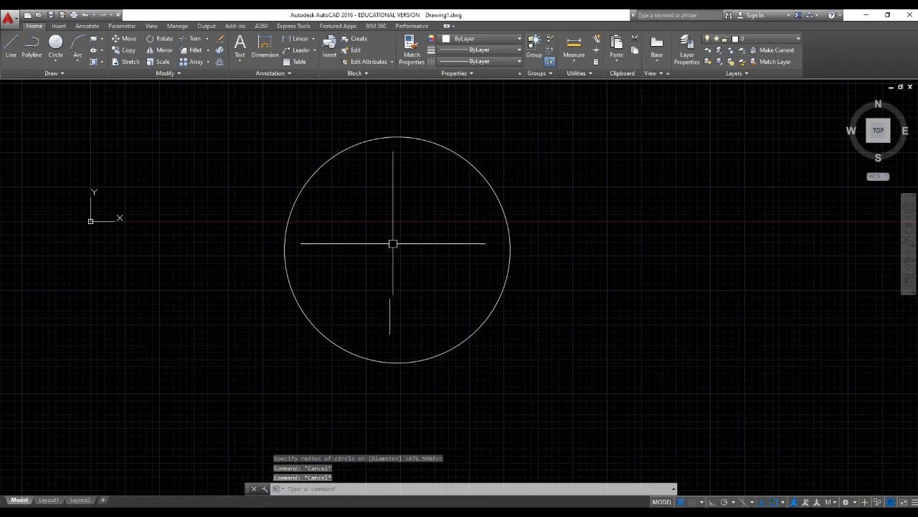
Step: Draw four rays with RAY from the circle's centre: one horizontal and the others at 30°, 60° and 90°
click(54, 73)
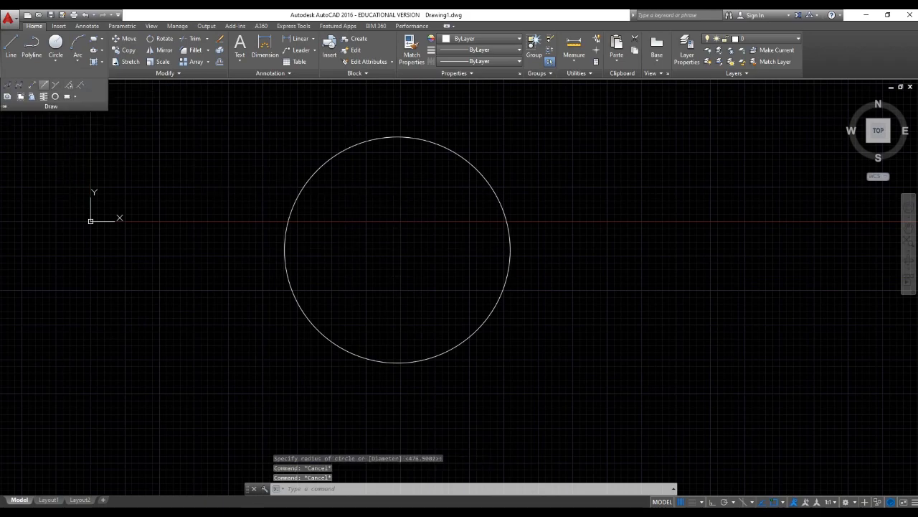
click(44, 84)
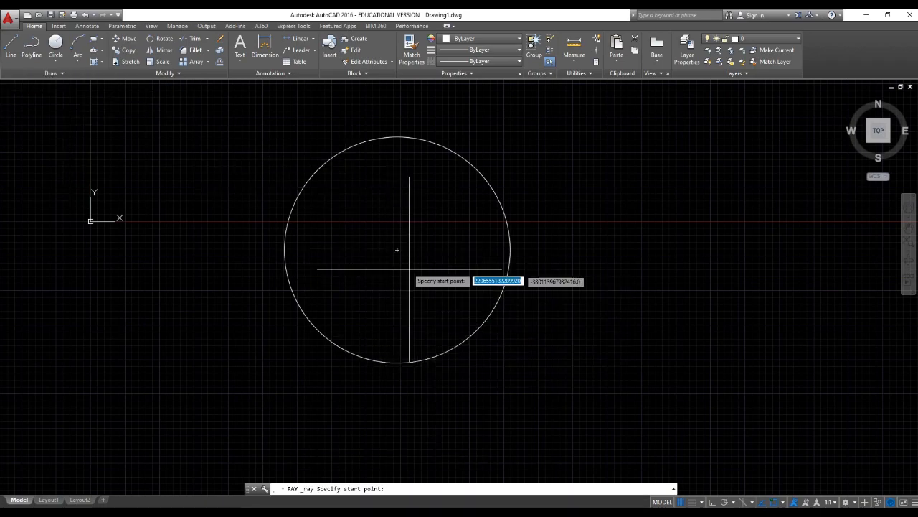
click(397, 249)
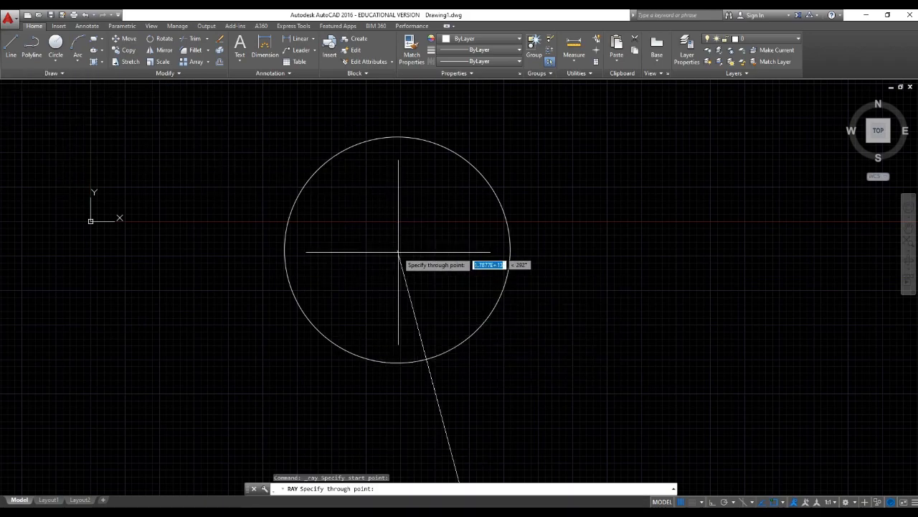
click(548, 250)
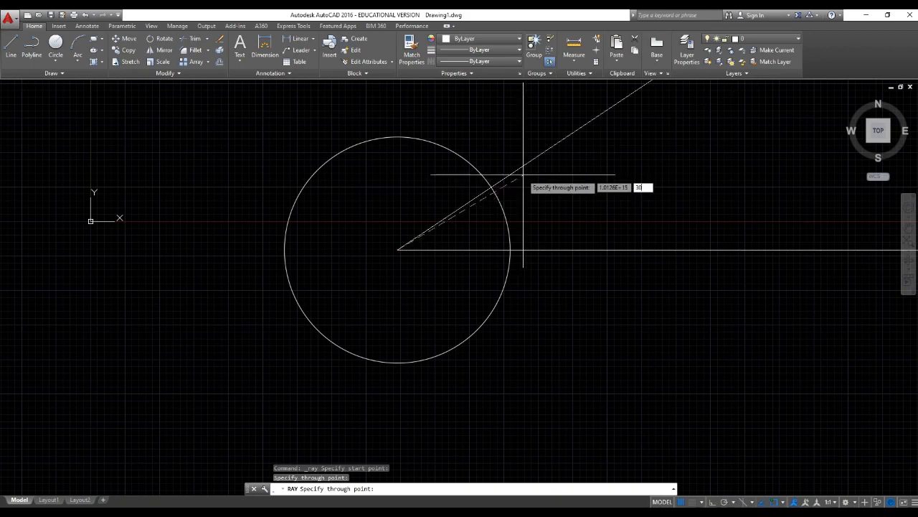
key(Return)
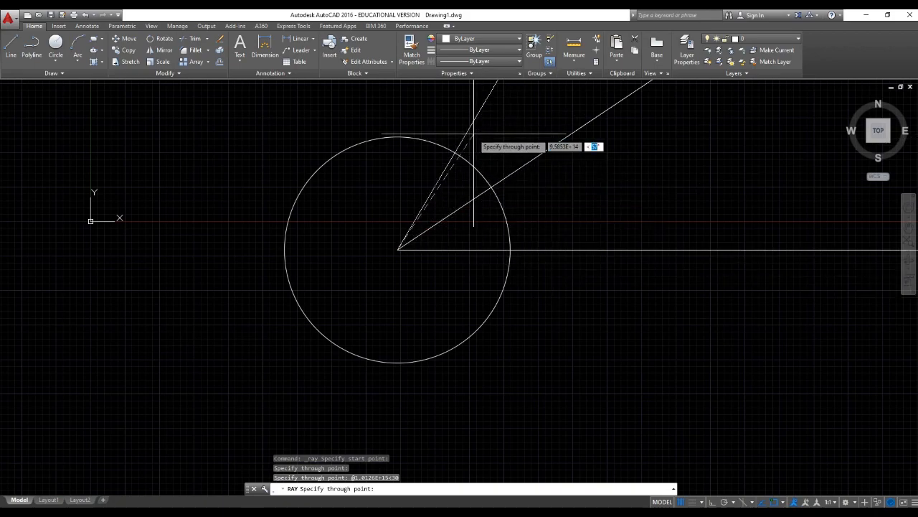
key(Return)
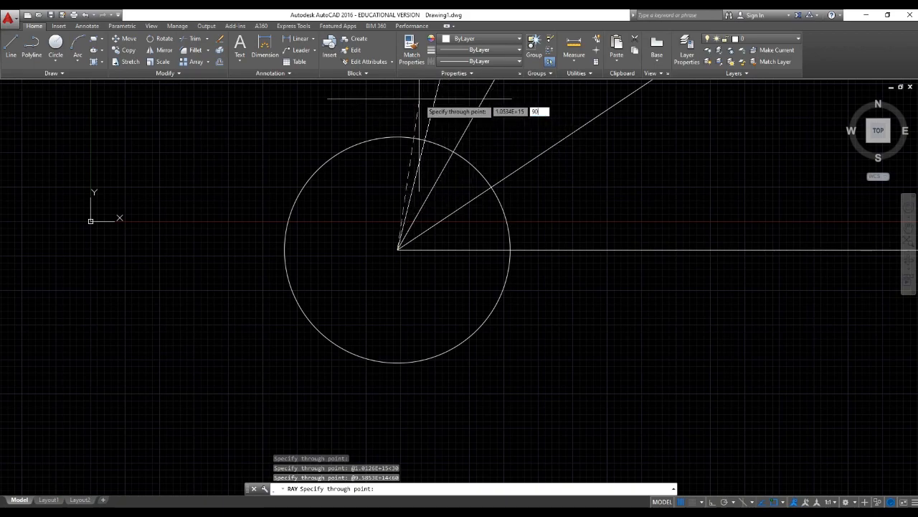
text(90)
key(Return)
key(Return)
scroll(531, 287, down, 2)
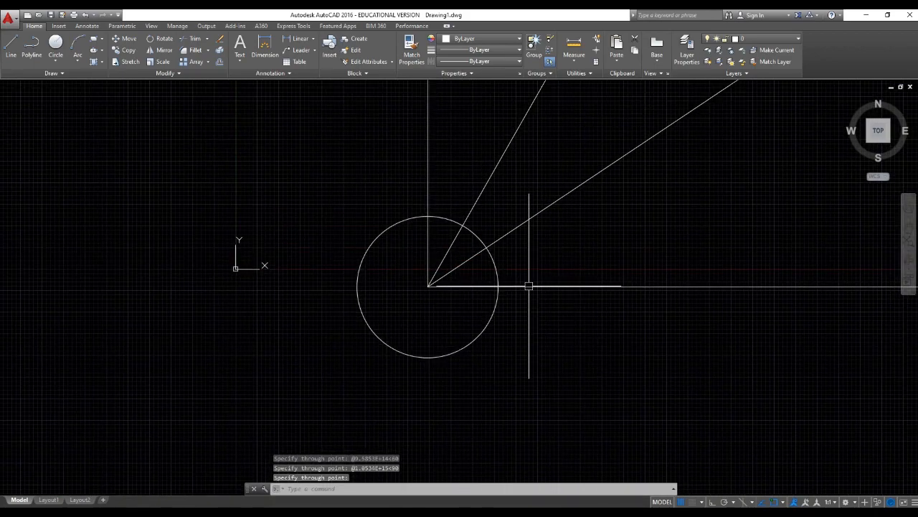
scroll(427, 287, up, 2)
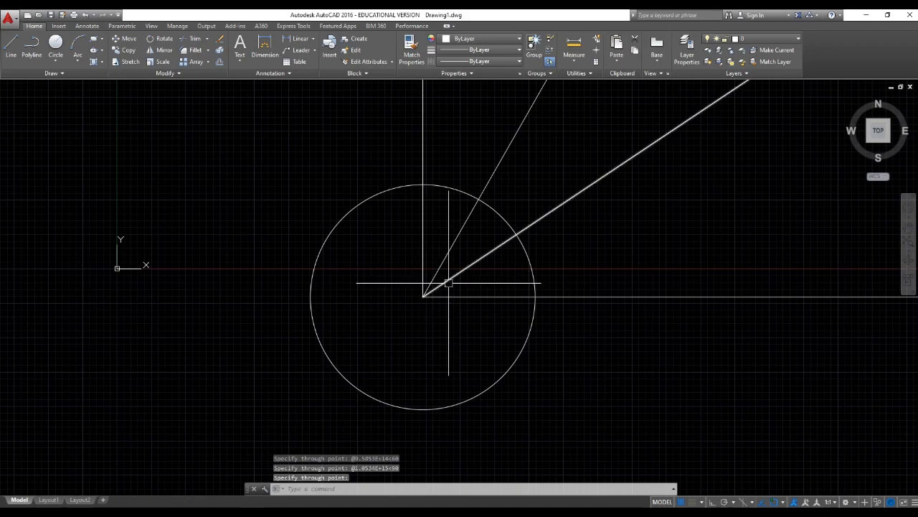
click(51, 73)
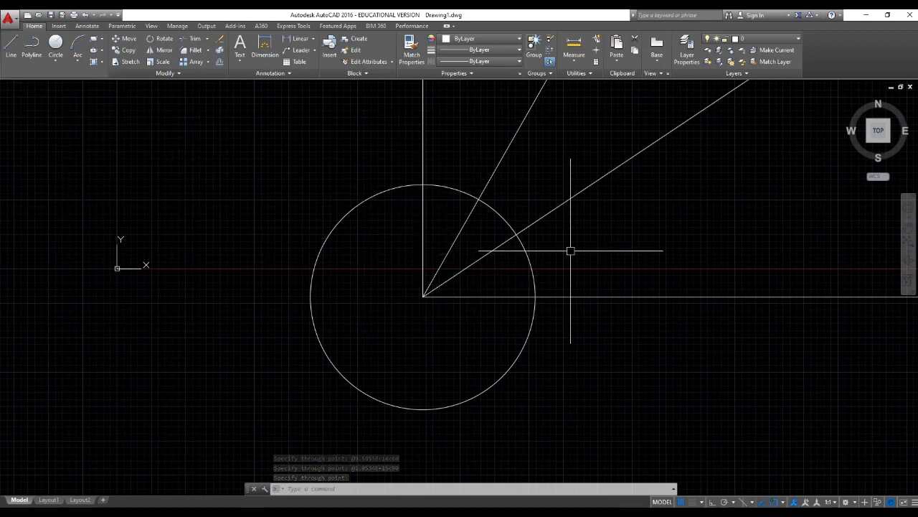
key(Escape)
key(Escape)
Step: Trim the part of the horizontal ray outside the circle, using the circle as the cutting edge
text(tr)
key(Return)
click(508, 221)
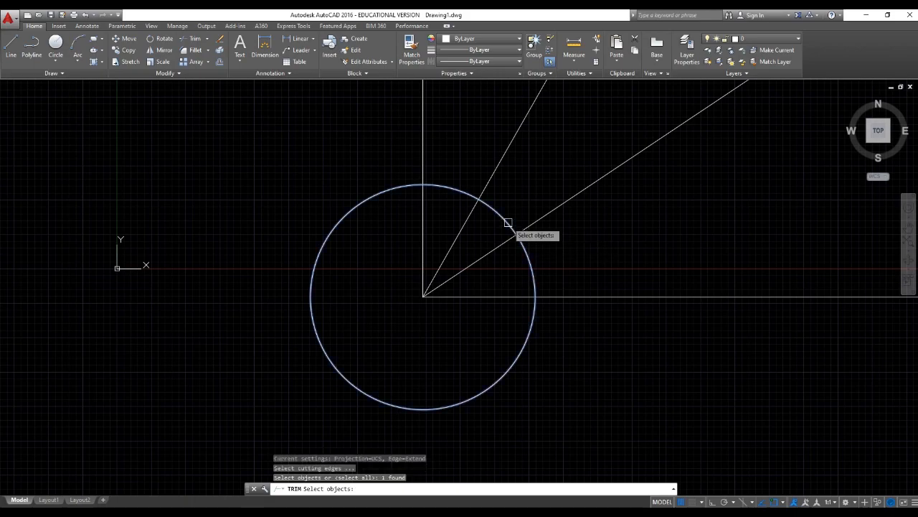
key(Return)
click(655, 404)
click(579, 191)
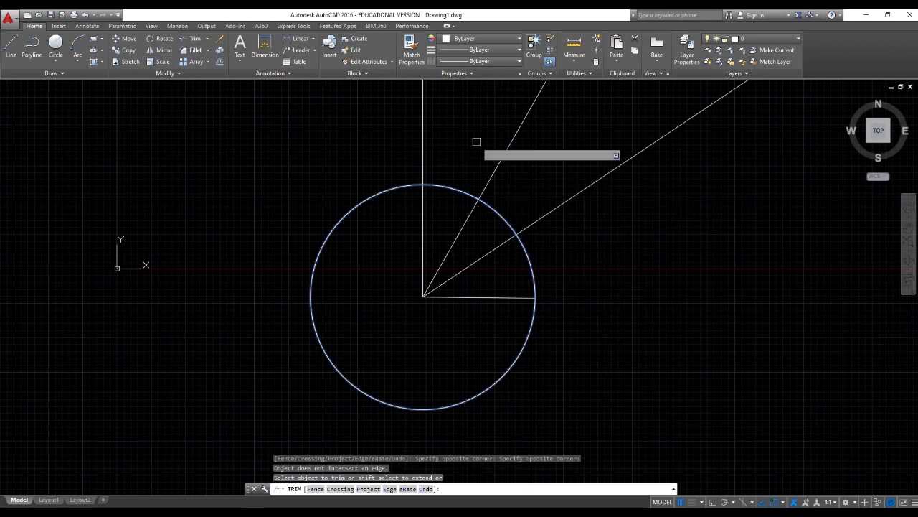
key(Escape)
key(Escape)
click(583, 189)
click(555, 150)
key(Escape)
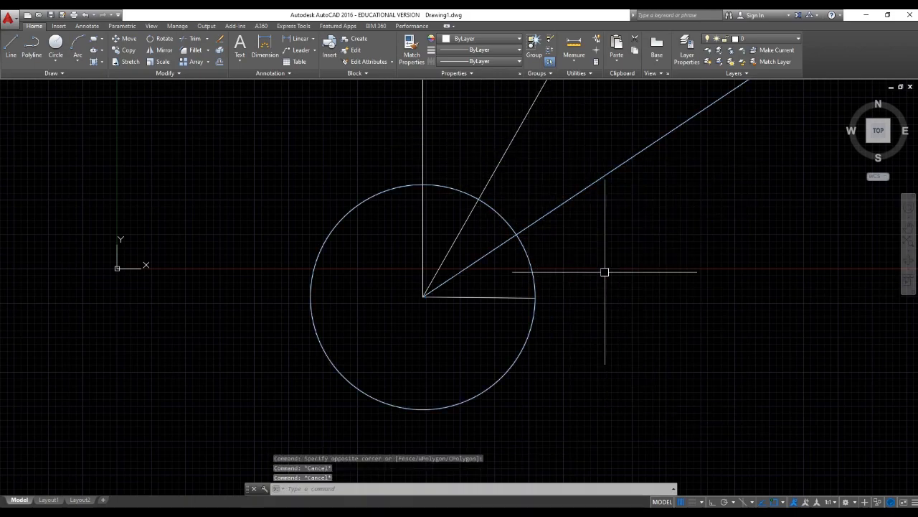
Step: Erase the trimmed line and the three remaining rays with a crossing selection around the circle's centre
click(449, 342)
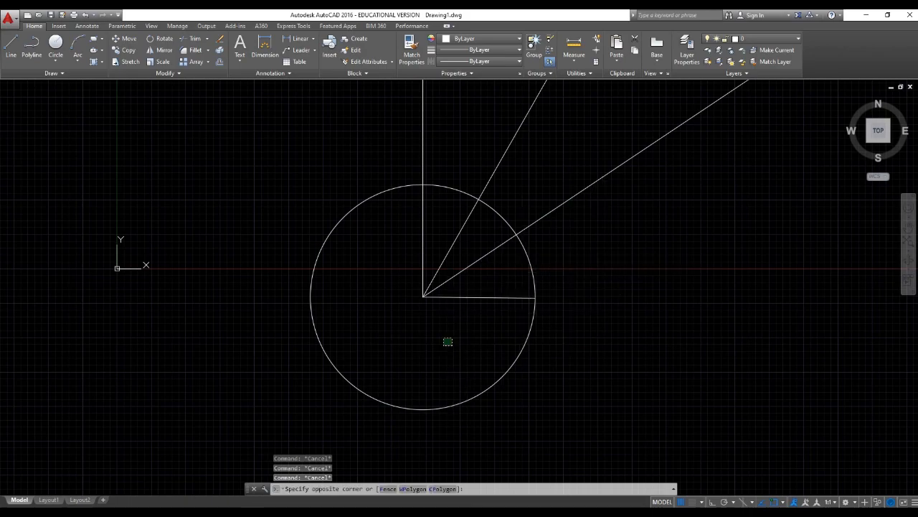
click(369, 263)
text(e)
key(Return)
Step: Place five scattered points beside the circle with the Multiple Points tool
click(51, 73)
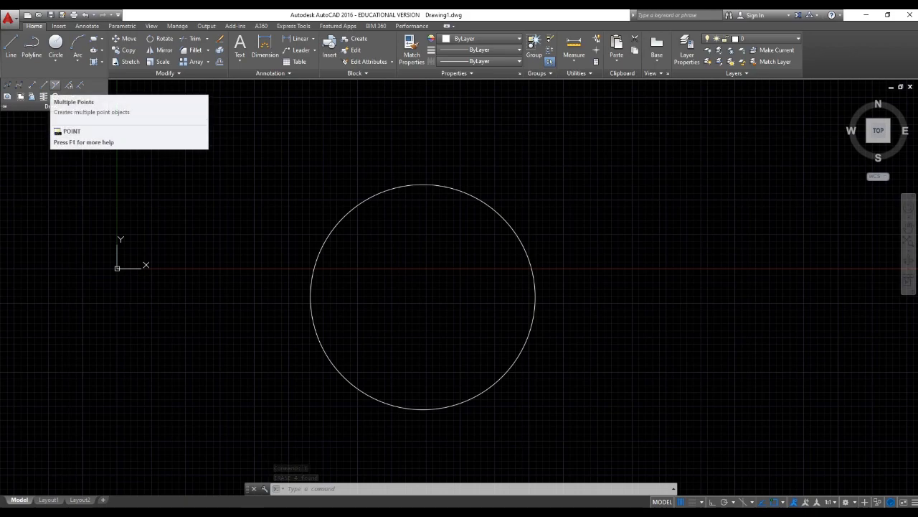
click(55, 85)
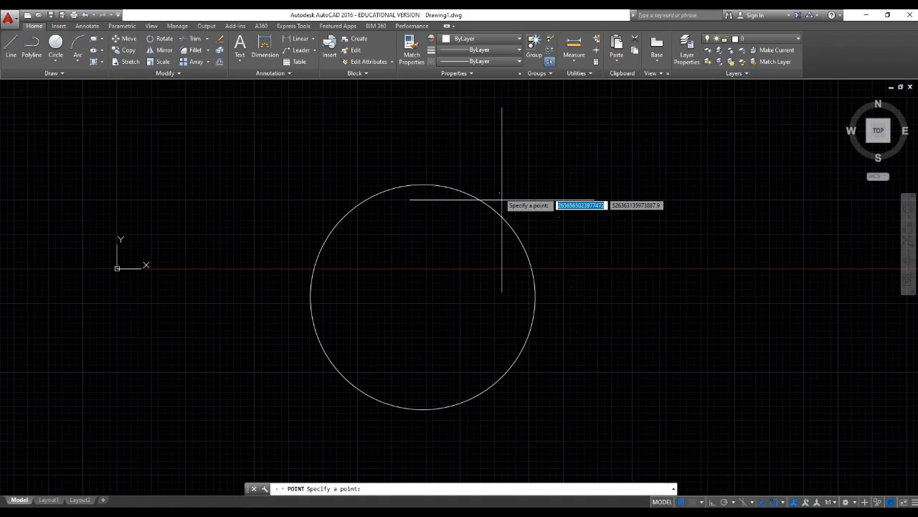
scroll(603, 246, up, 2)
middle_drag(604, 238, 536, 264)
scroll(536, 263, down, 3)
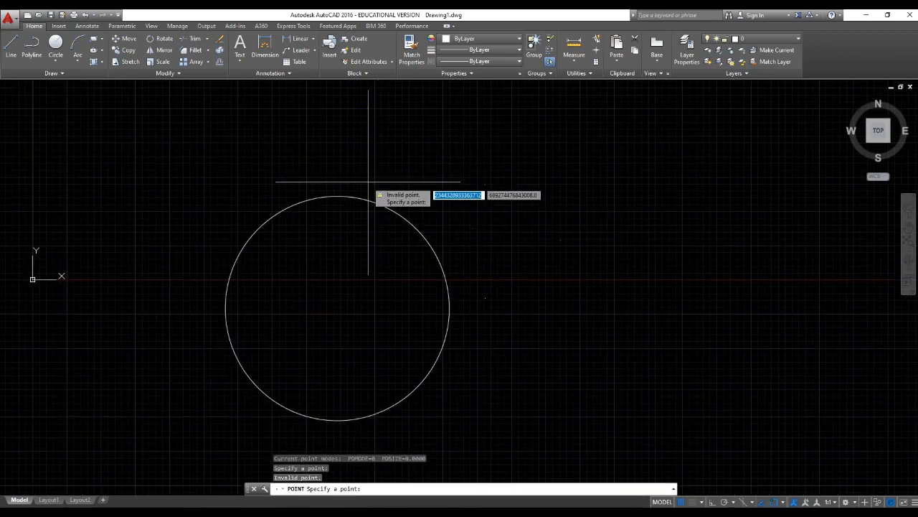
key(Escape)
Step: Erase the circle and all five scattered points
click(358, 197)
text(e)
key(Return)
middle_click(424, 220)
middle_click(424, 220)
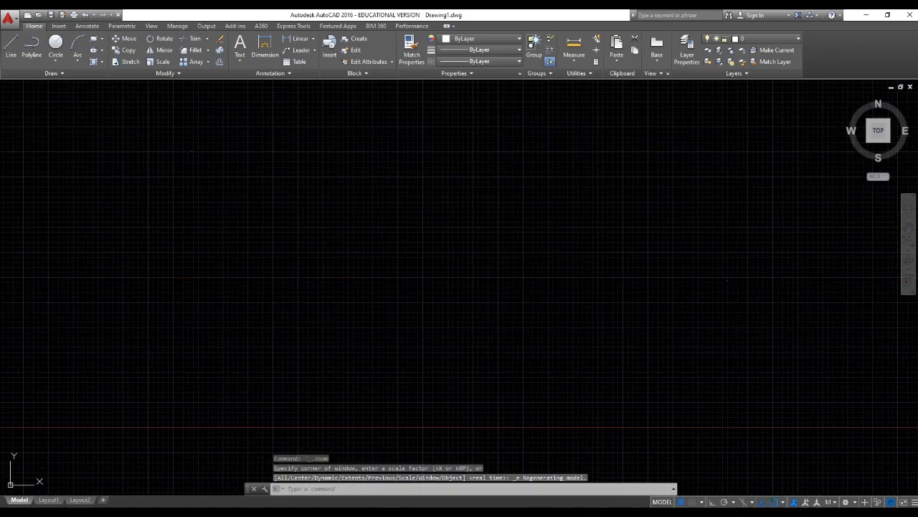
key(ctrl+a)
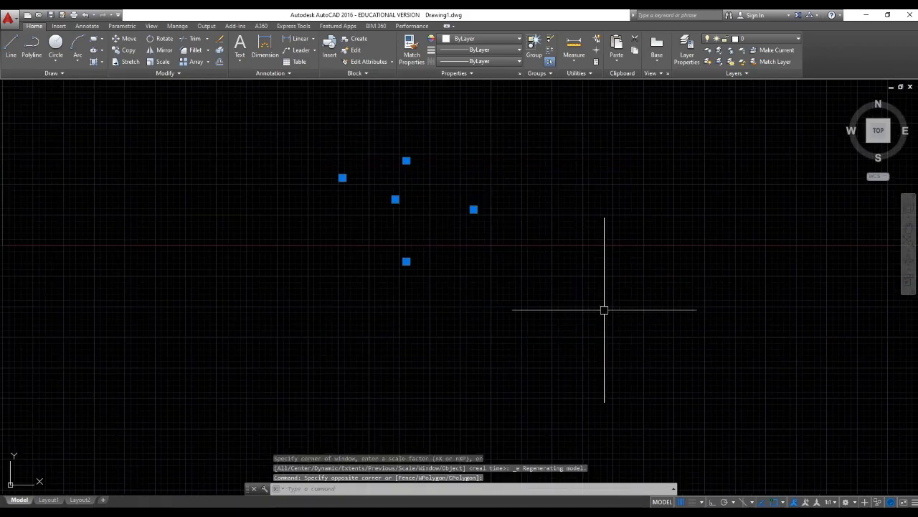
text(e)
key(Return)
Step: Place a single point in the empty drawing area with the Multiple Points tool
click(51, 74)
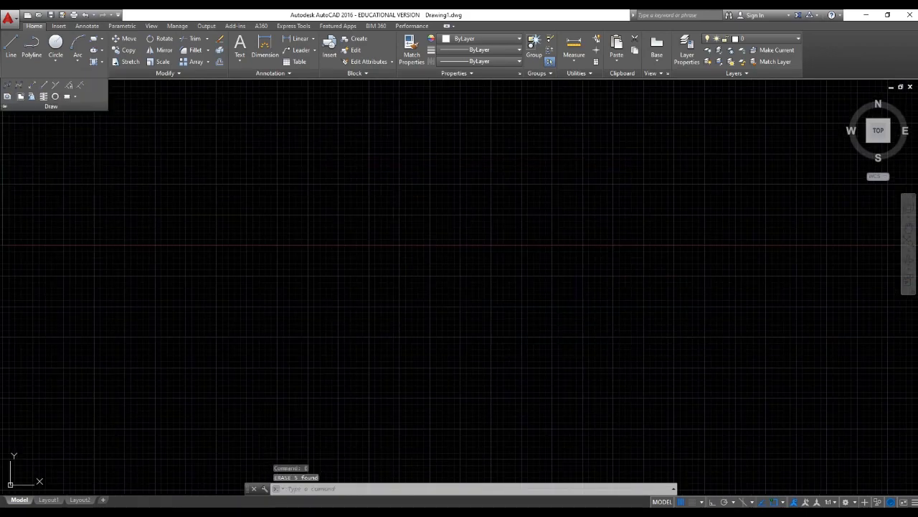
click(55, 84)
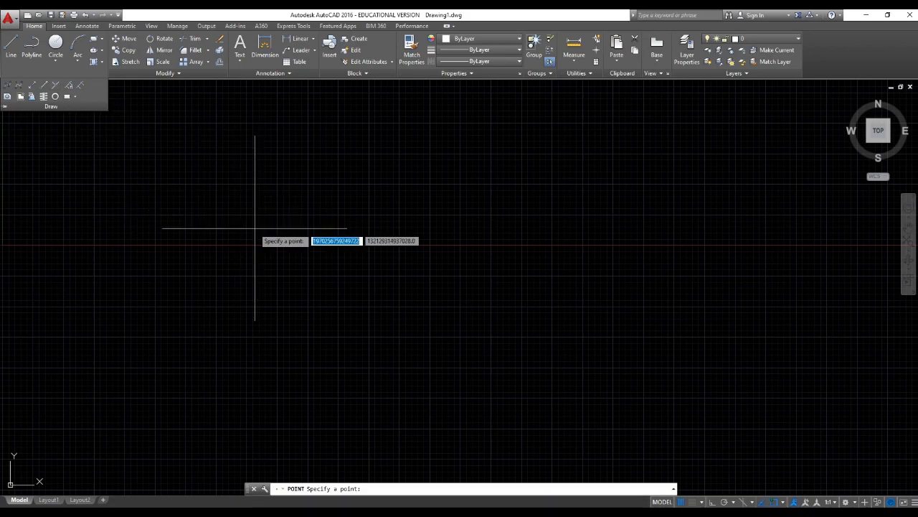
click(270, 261)
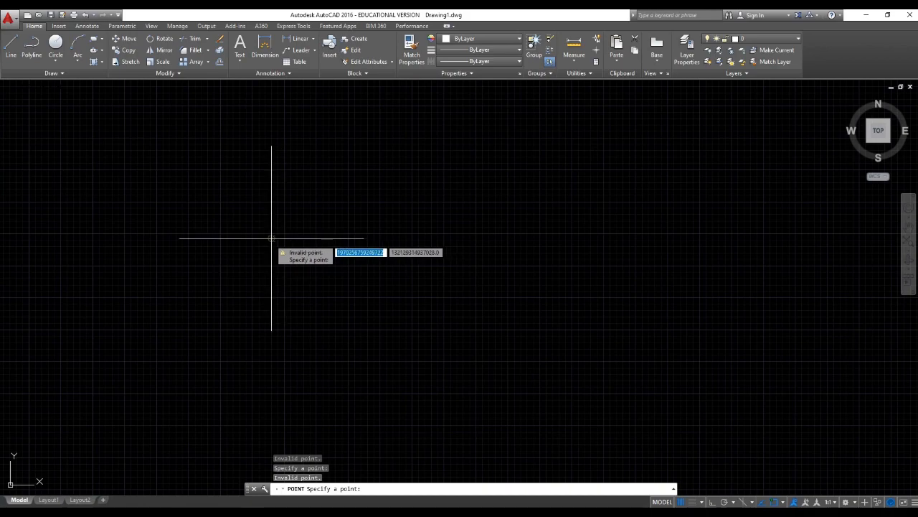
key(Escape)
key(Escape)
scroll(287, 256, down, 2)
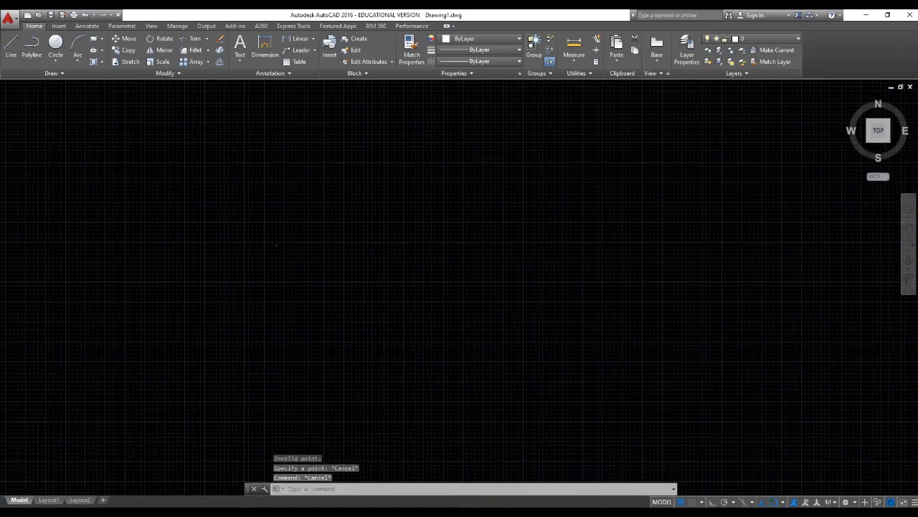
scroll(287, 256, up, 2)
scroll(287, 257, up, 2)
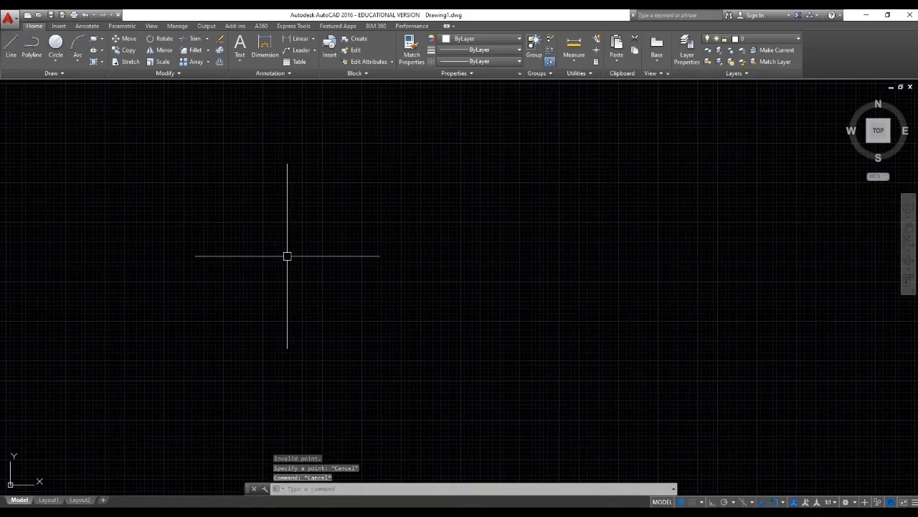
Step: Erase the single point with a crossing selection
click(310, 281)
click(104, 103)
text(E)
key(Return)
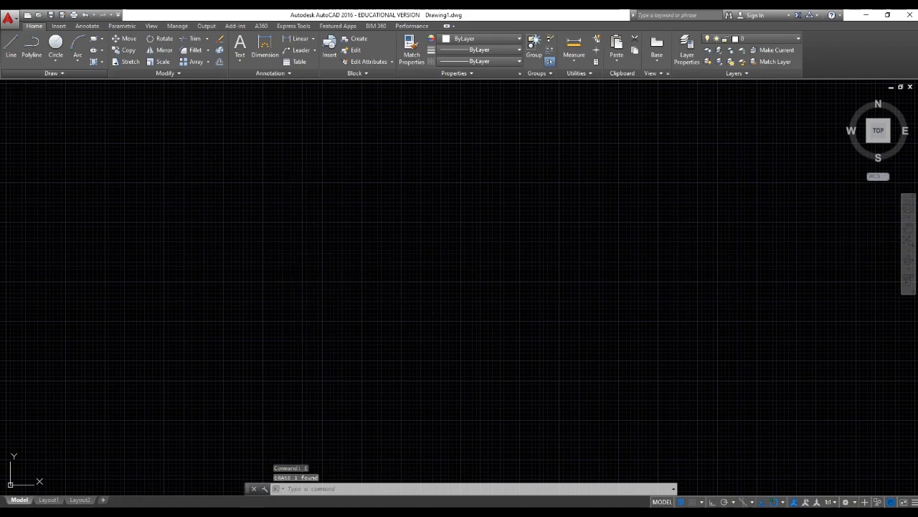
Step: Place four points with Multiple Points as the corners of a roughly rectangular shape
click(61, 73)
click(55, 85)
click(294, 266)
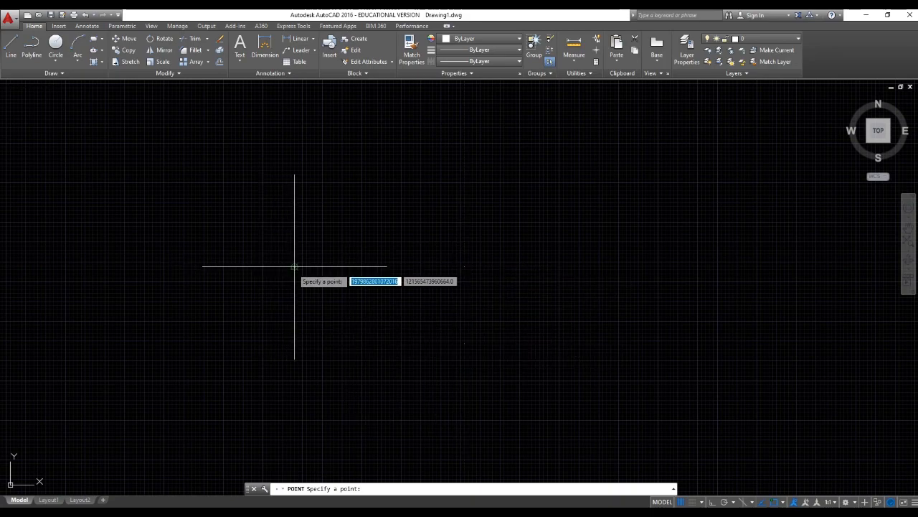
key(Escape)
key(Escape)
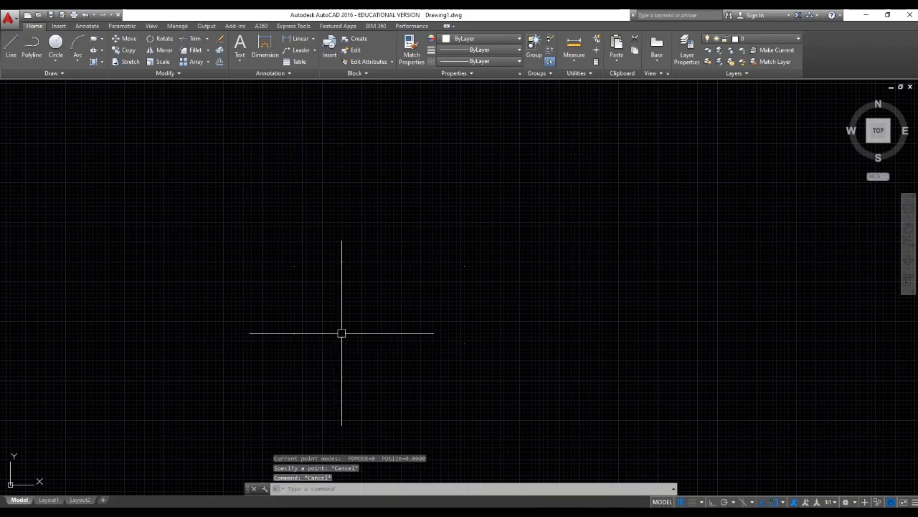
Step: Draw a closed four-sided outline with LINE by connecting the four corner points
text(l)
key(Return)
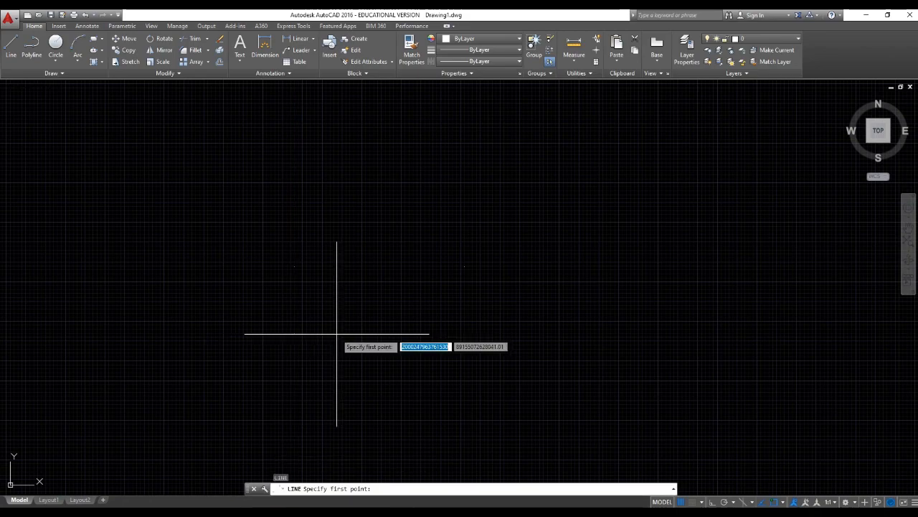
click(293, 334)
click(294, 267)
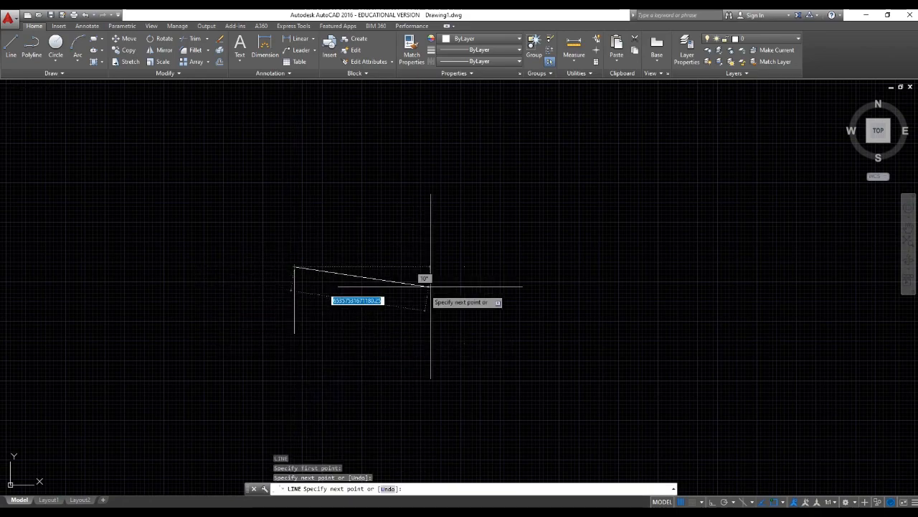
click(464, 267)
click(464, 343)
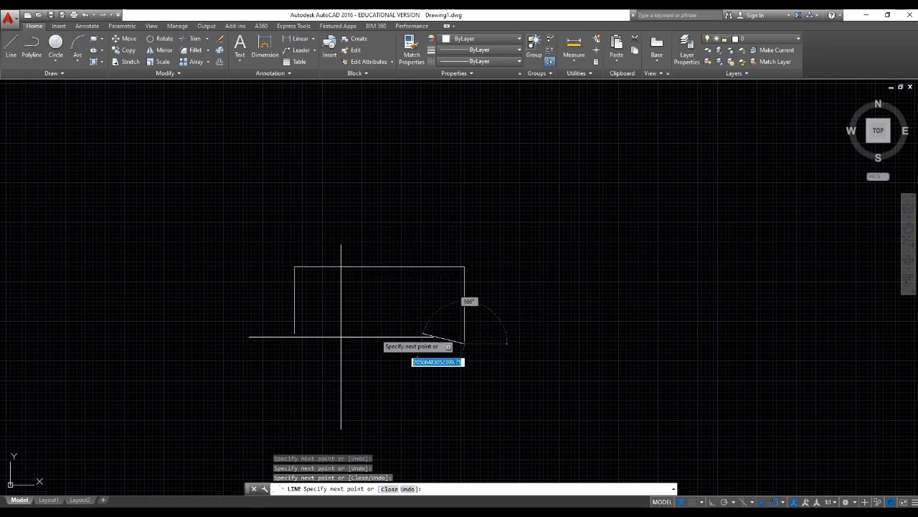
click(292, 334)
scroll(344, 340, up, 4)
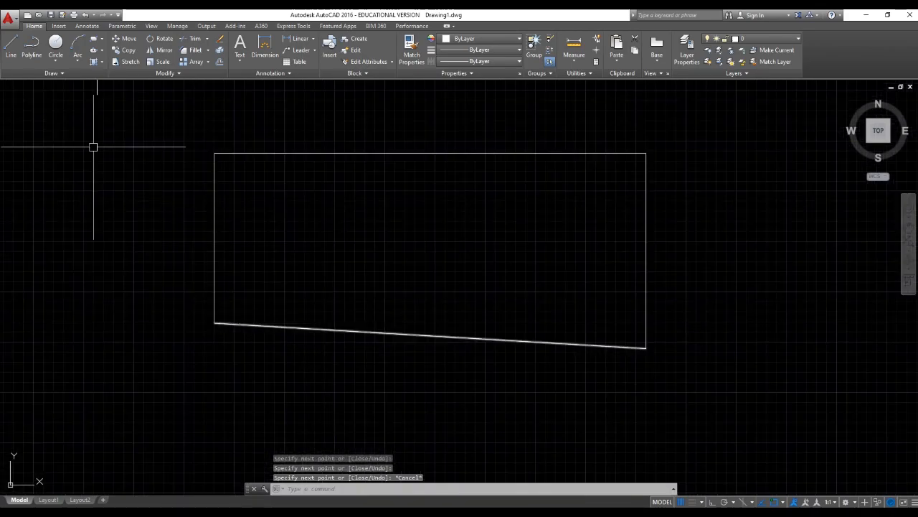
key(Escape)
click(51, 73)
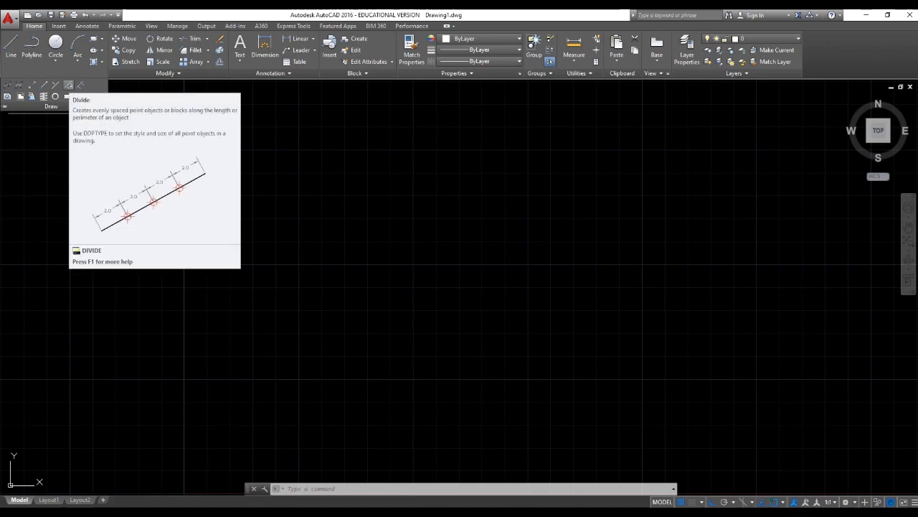
key(Escape)
key(Escape)
key(Escape)
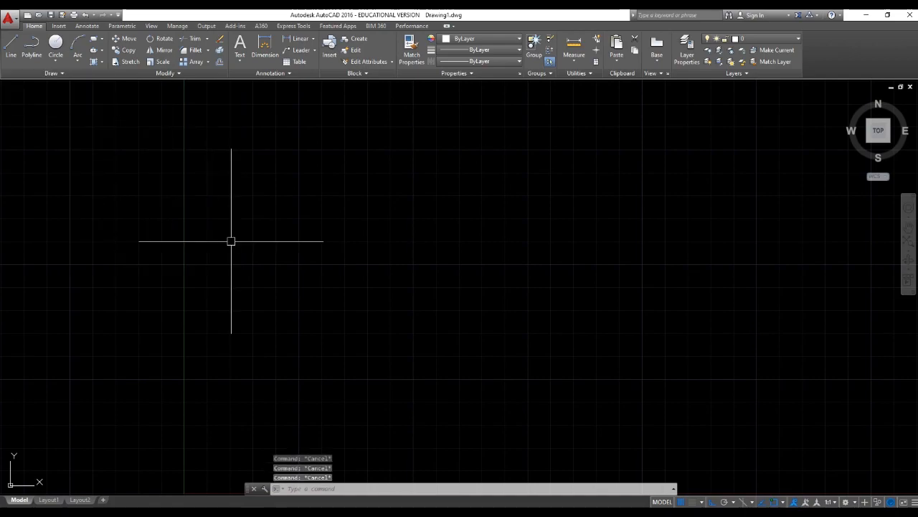
Step: Draw a horizontal line 5000 units long with LINE in the empty drawing area
text(l)
key(Return)
click(244, 264)
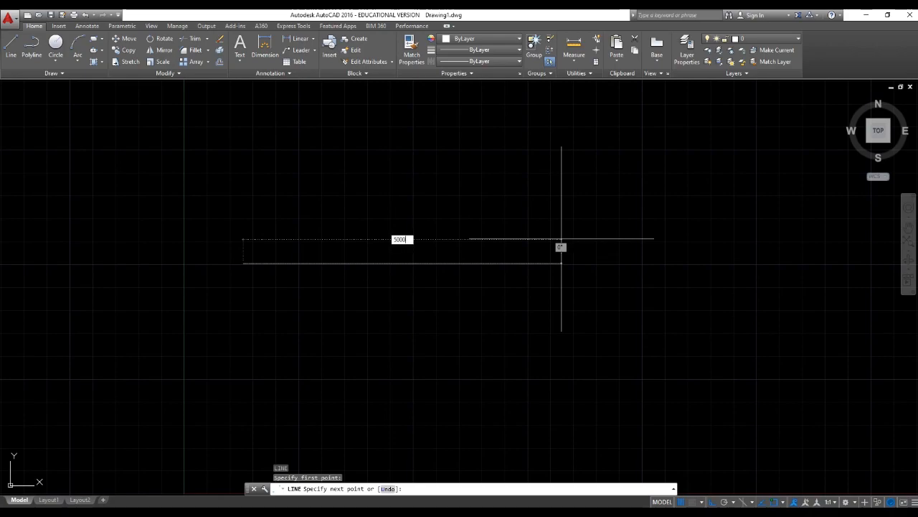
key(Return)
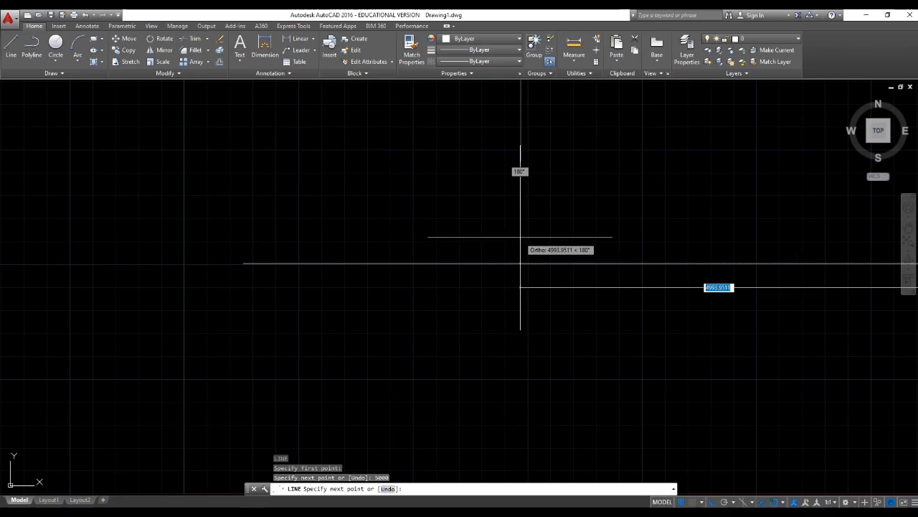
key(Escape)
scroll(427, 230, down, 3)
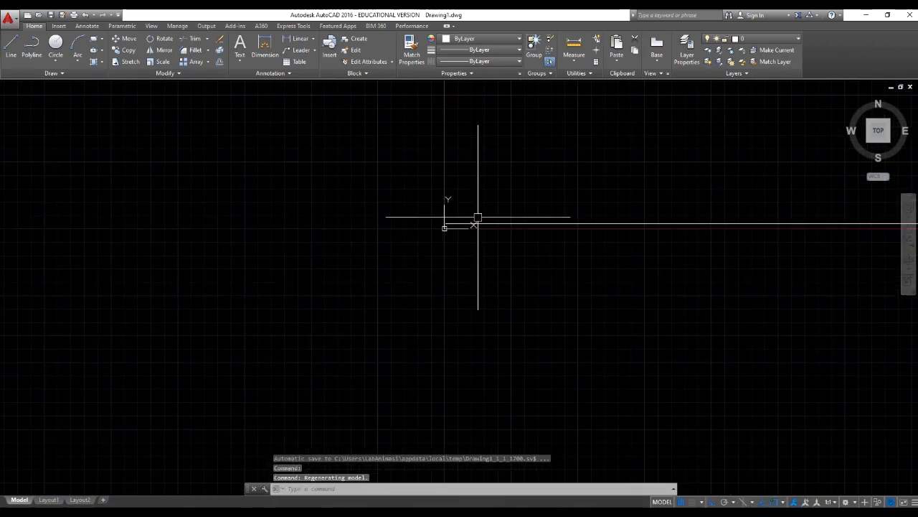
Step: Divide the 5000-unit horizontal line into 5 equal segments with DIVIDE
middle_drag(478, 217, 249, 253)
scroll(332, 239, down, 6)
middle_click(332, 238)
middle_click(332, 238)
scroll(333, 239, down, 4)
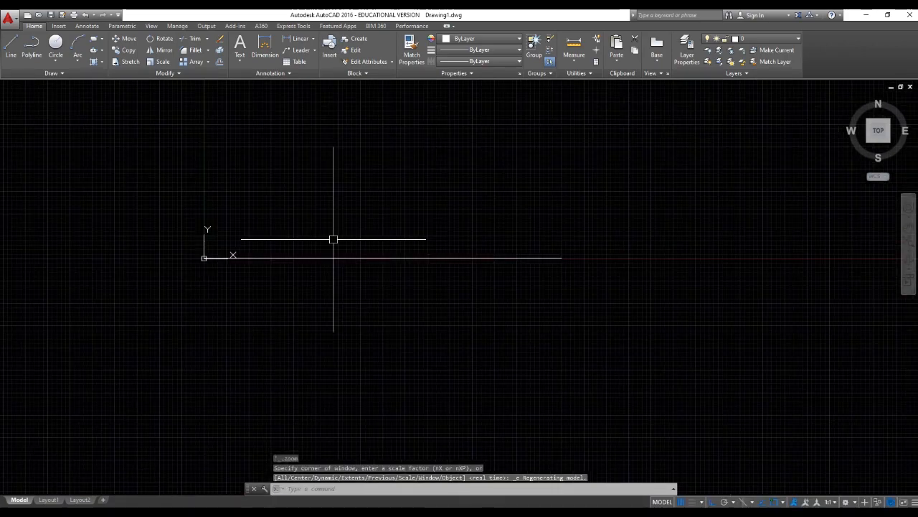
scroll(333, 239, up, 2)
middle_drag(334, 241, 338, 249)
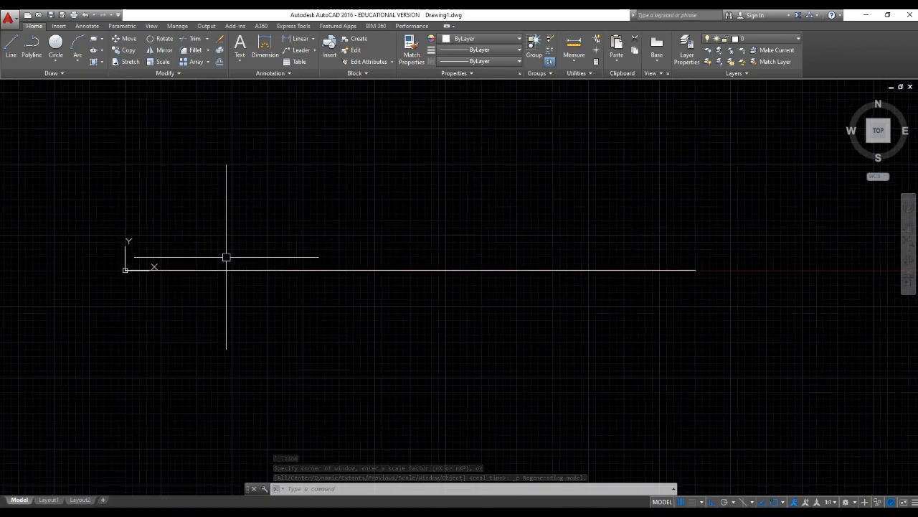
mouse_move(597, 270)
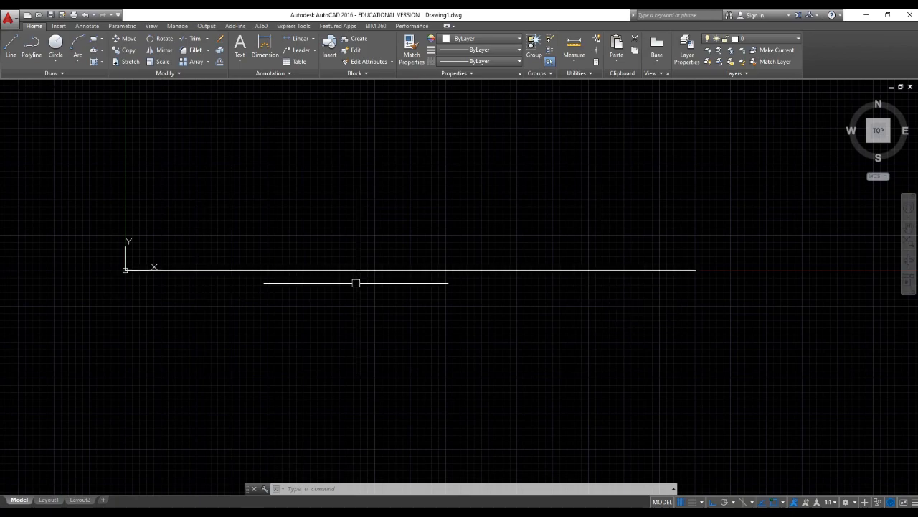
click(51, 73)
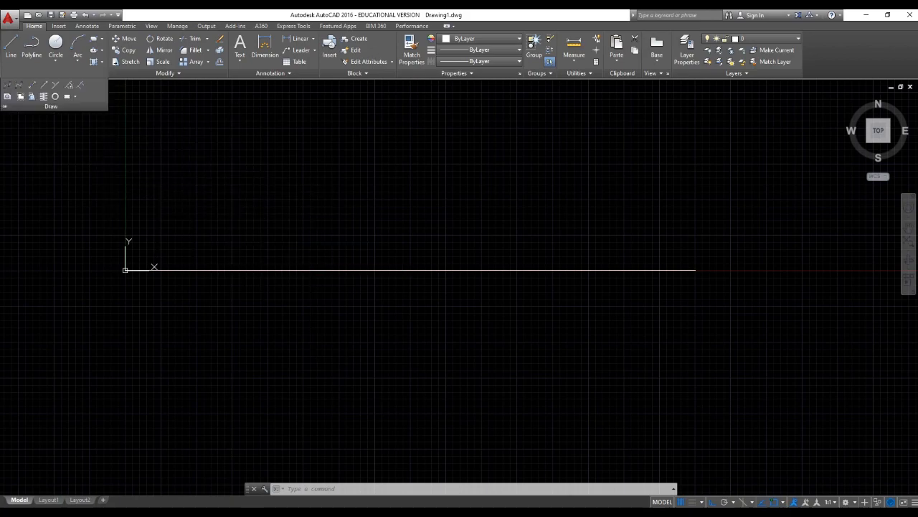
click(69, 85)
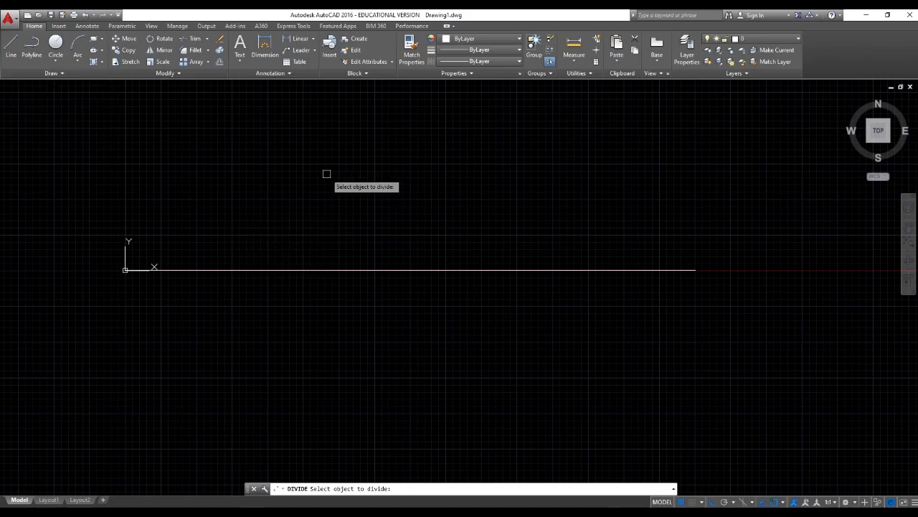
click(350, 268)
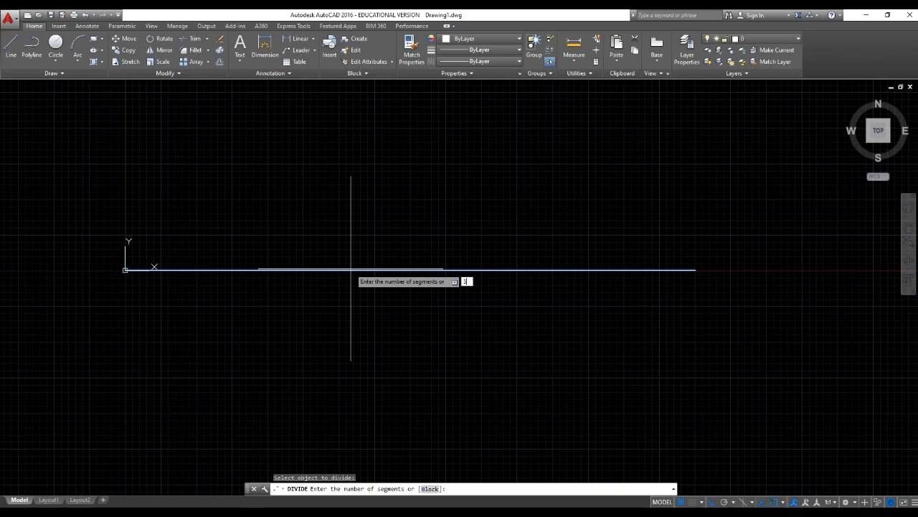
key(Return)
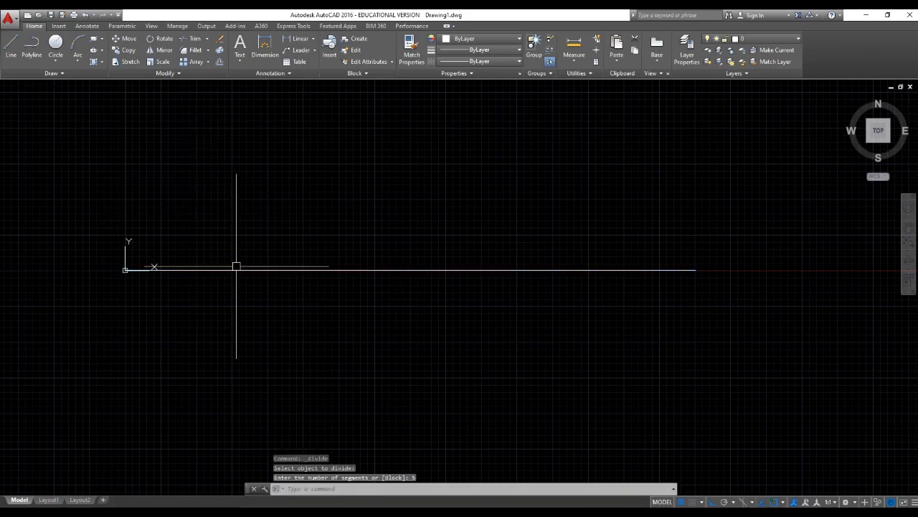
Step: Window-select the division points along the line to inspect their spacing, and clear the selection
click(139, 190)
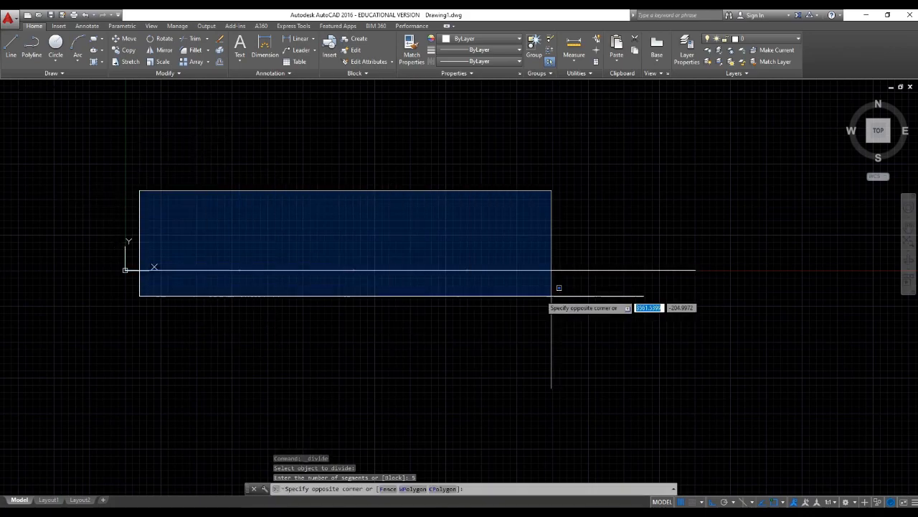
click(127, 206)
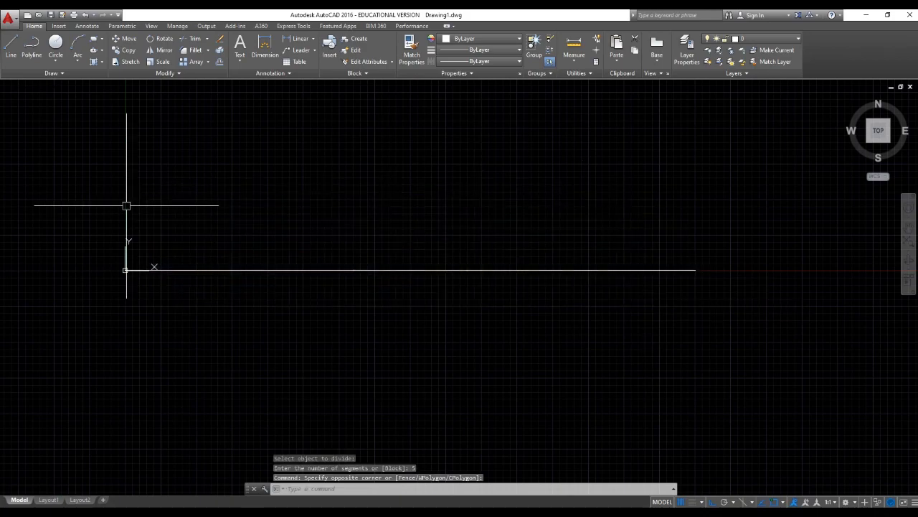
click(126, 205)
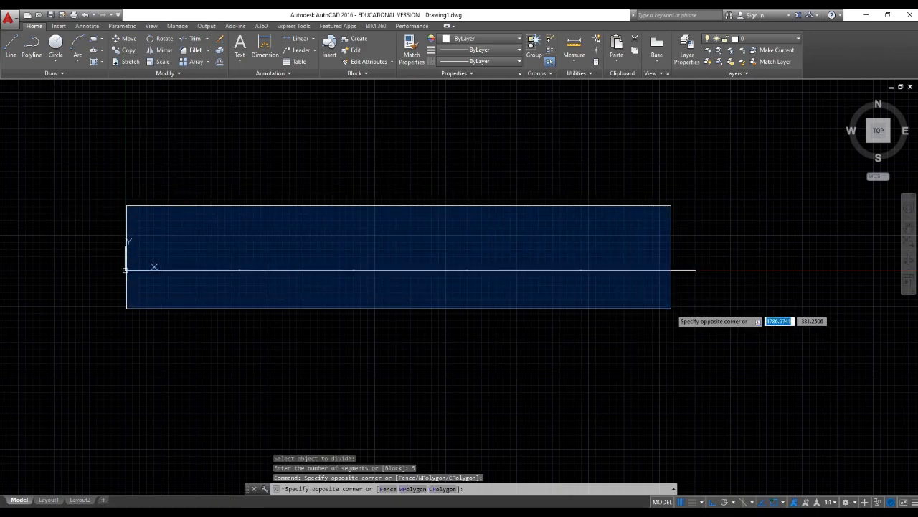
click(671, 309)
scroll(239, 281, up, 2)
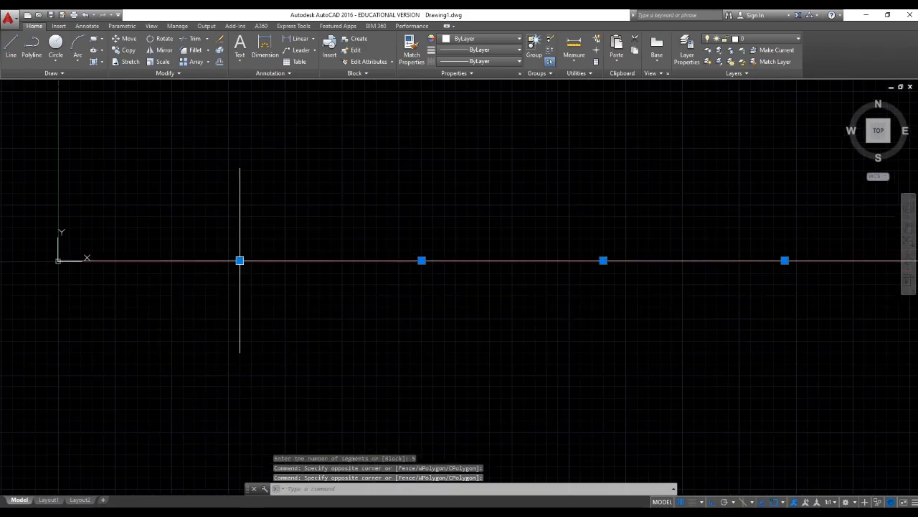
scroll(240, 260, up, 2)
scroll(248, 277, down, 5)
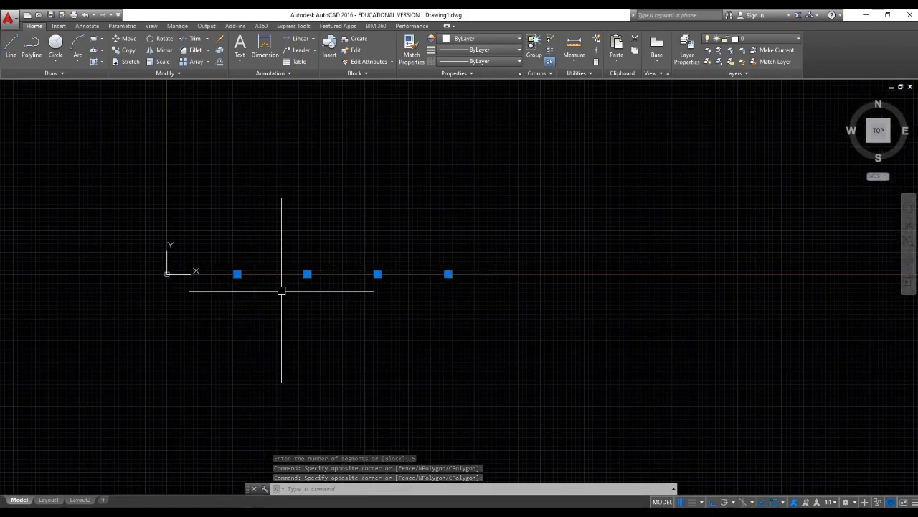
scroll(268, 284, up, 2)
key(Escape)
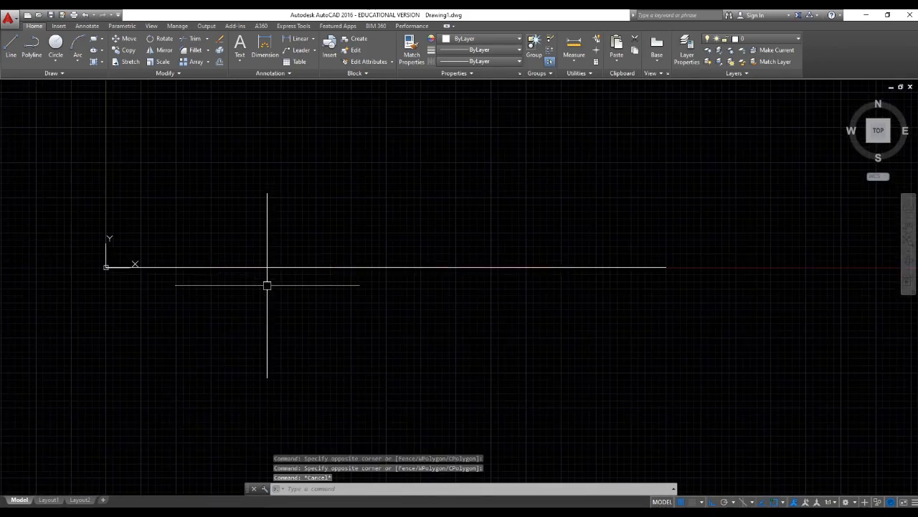
key(Escape)
Step: Draw three vertical lines with LINE from the first three division points, running up, down and up respectively
key(Return)
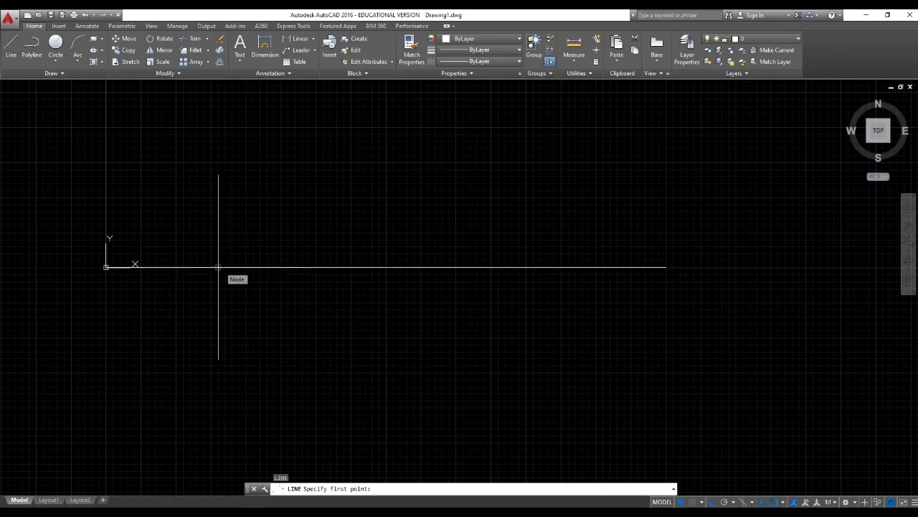
click(219, 267)
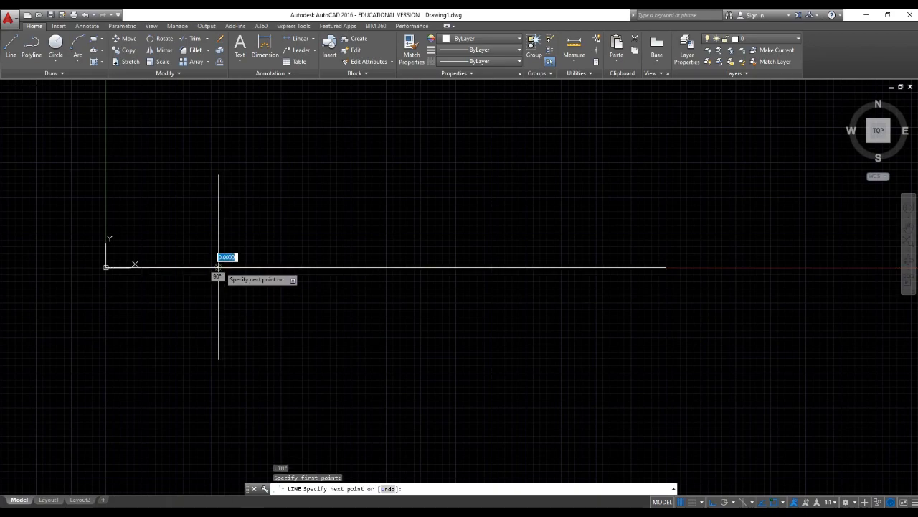
click(218, 147)
key(Return)
key(Return)
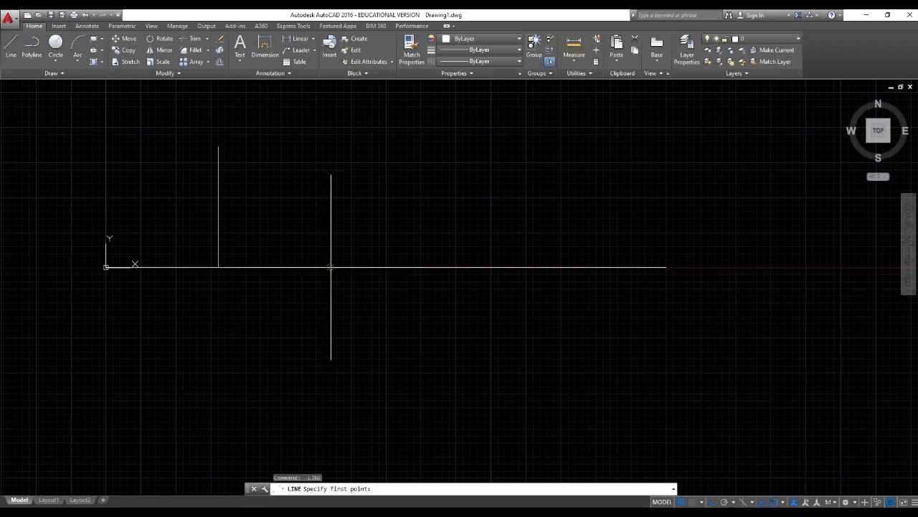
click(330, 267)
click(330, 352)
key(Return)
key(Return)
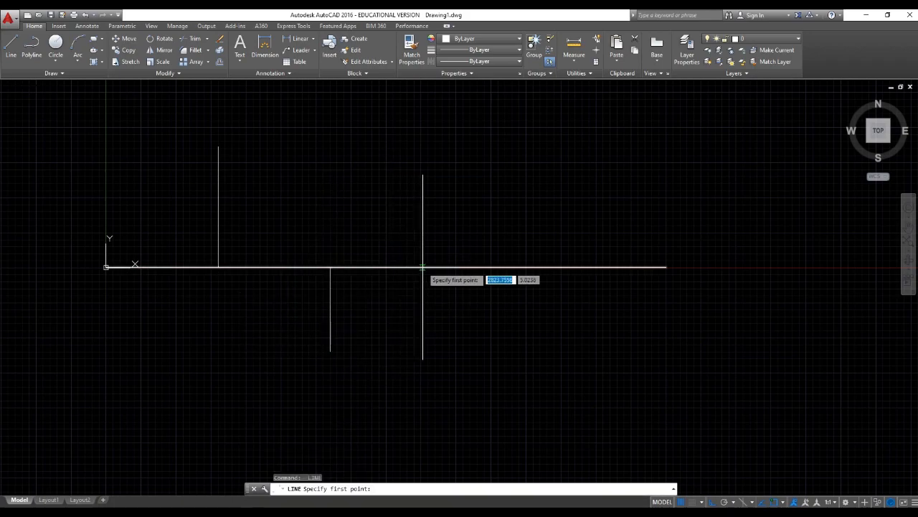
click(442, 267)
click(442, 190)
key(Return)
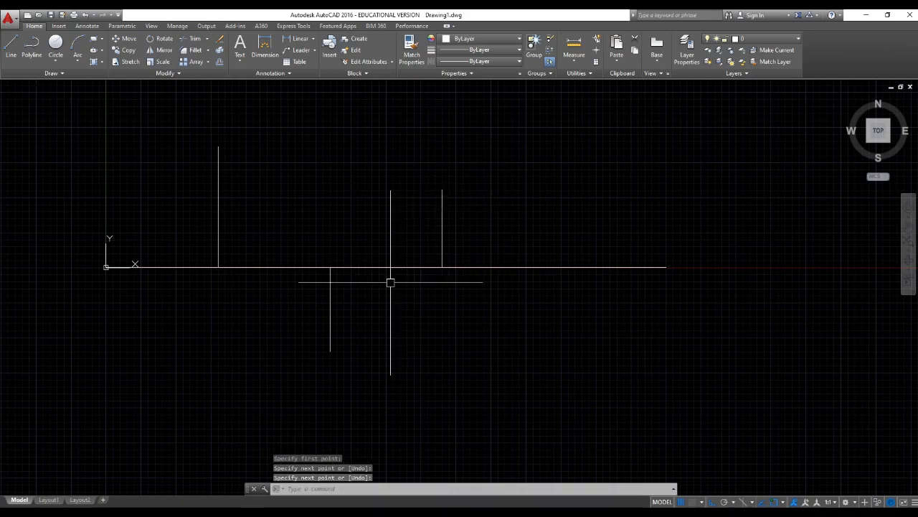
key(Escape)
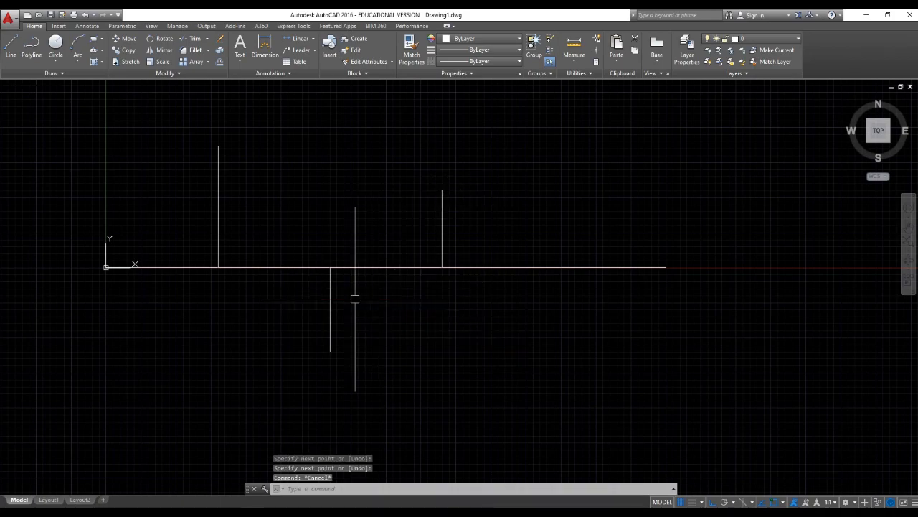
Step: Draw a horizontal line about 1000 units long from the middle of the downward line to directly below the third division point
key(Return)
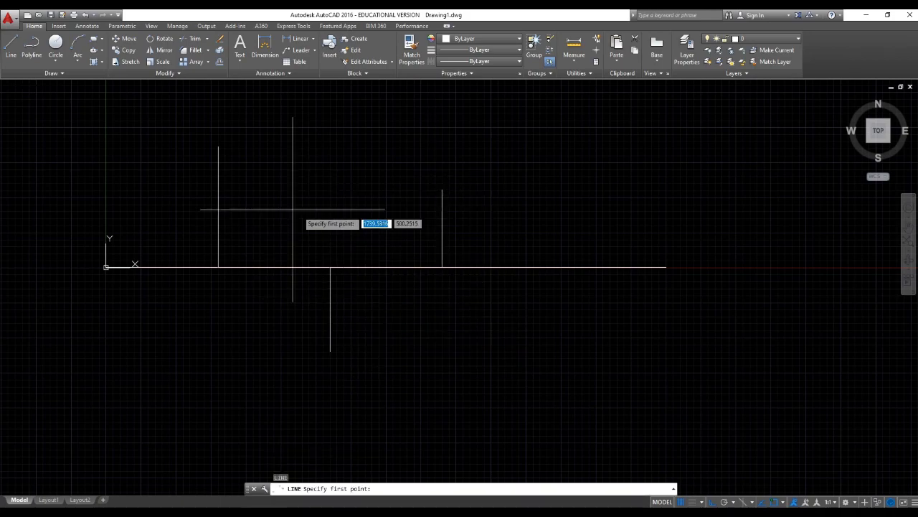
click(330, 309)
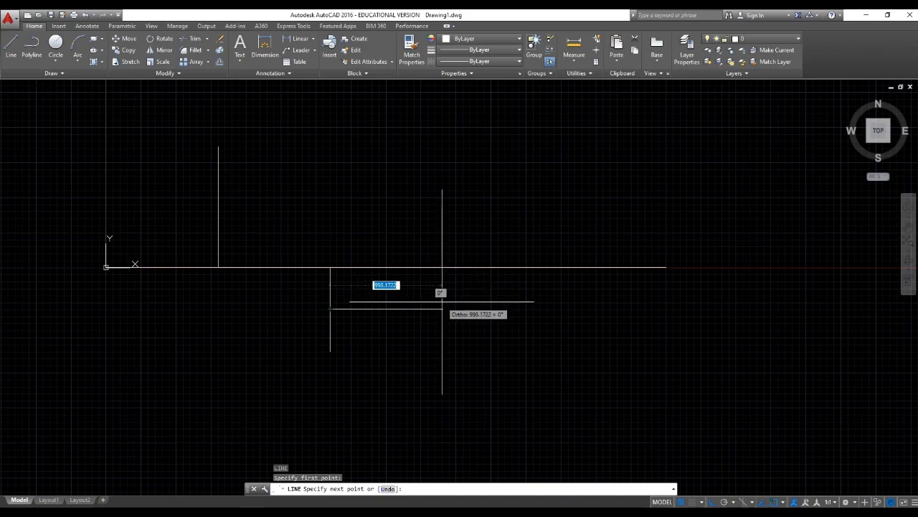
click(441, 289)
key(Return)
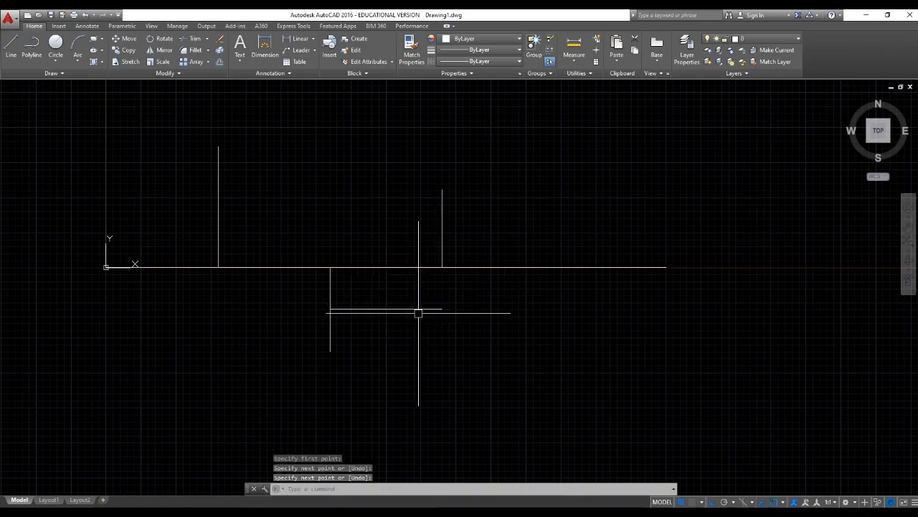
Step: Select the short horizontal line and check its length at the end grip
click(399, 322)
click(395, 294)
click(377, 320)
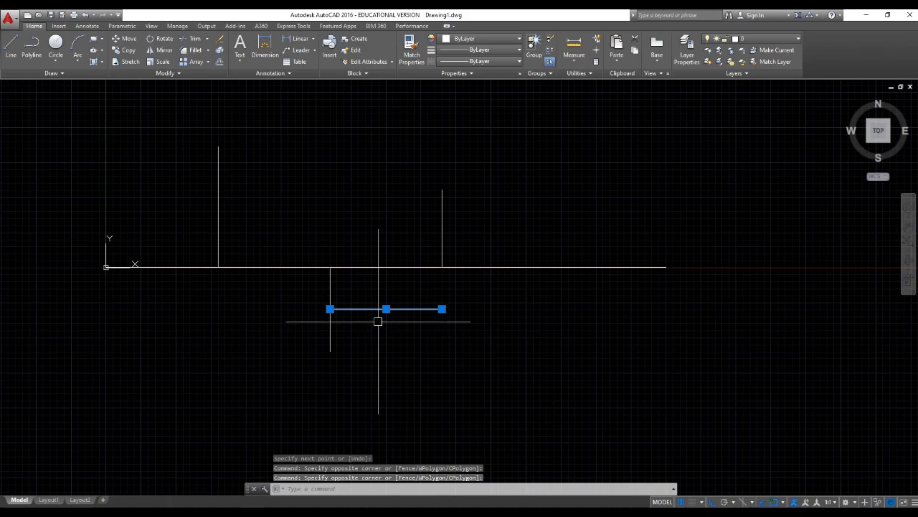
key(Escape)
click(437, 309)
mouse_move(441, 308)
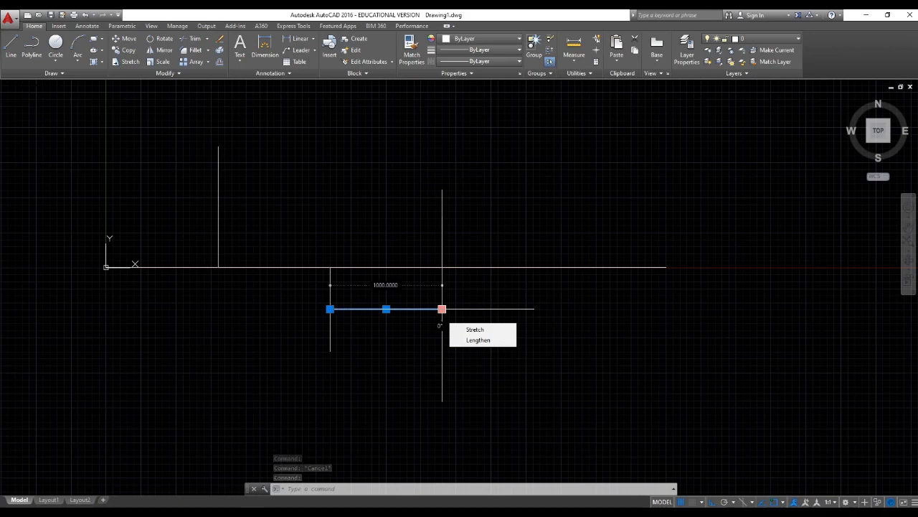
Step: Erase the vertical lines, the short horizontal line and all division points with a window selection, keeping the 5000-unit line
click(167, 126)
click(572, 368)
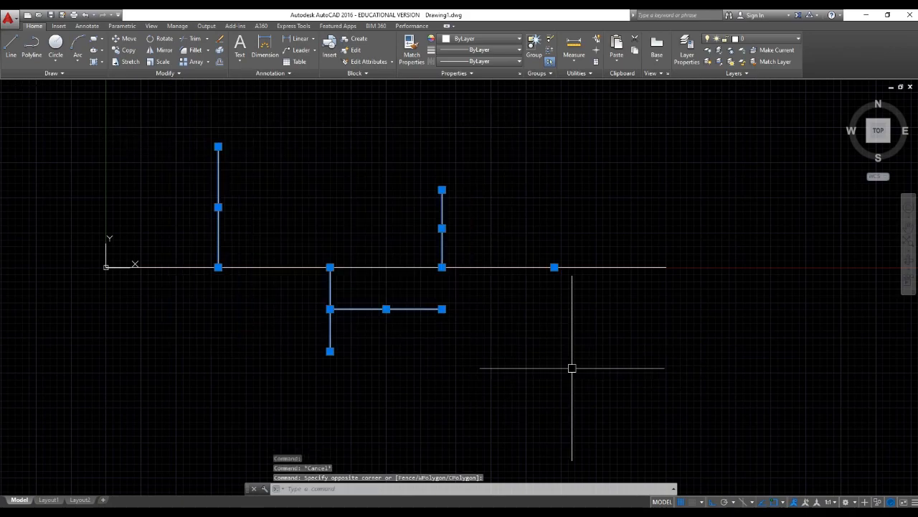
text(e)
key(Return)
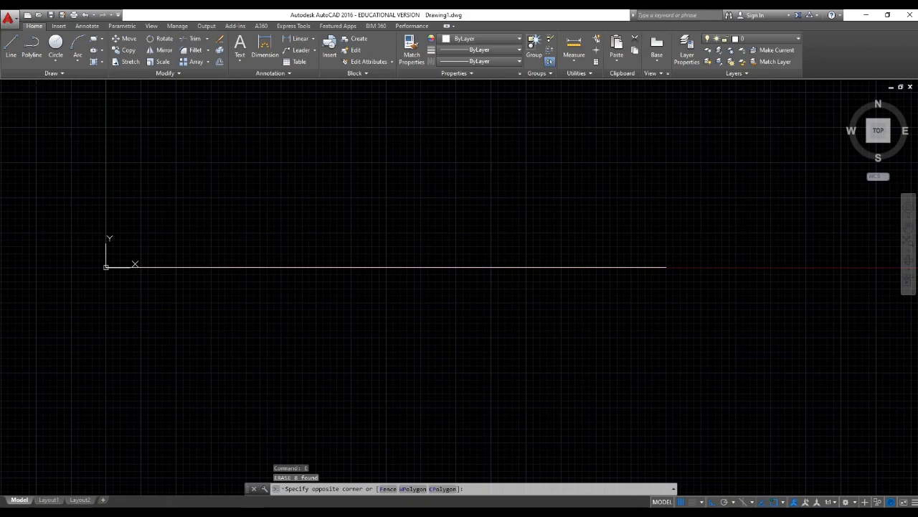
click(617, 311)
key(Escape)
key(Escape)
Step: Divide the 5000-unit line into 2 equal segments with DIVIDE and window-select the division point at its middle
click(54, 74)
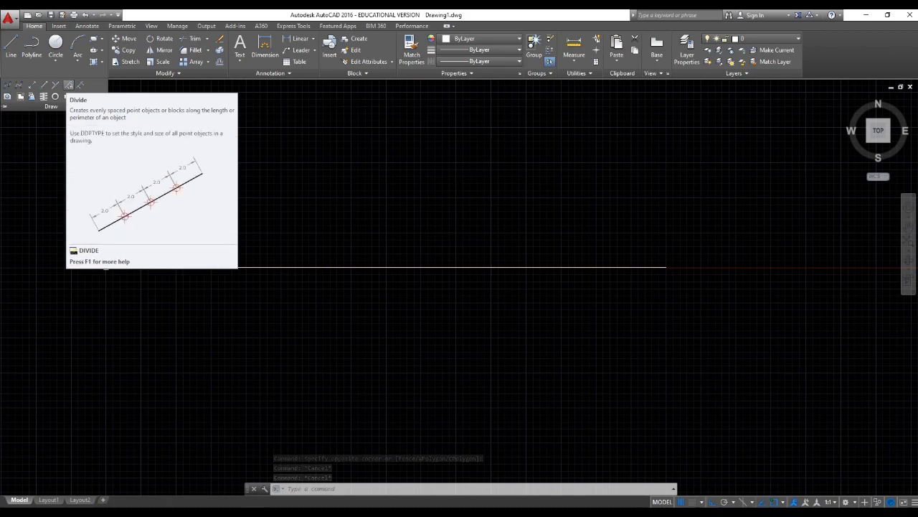
key(Escape)
text(di)
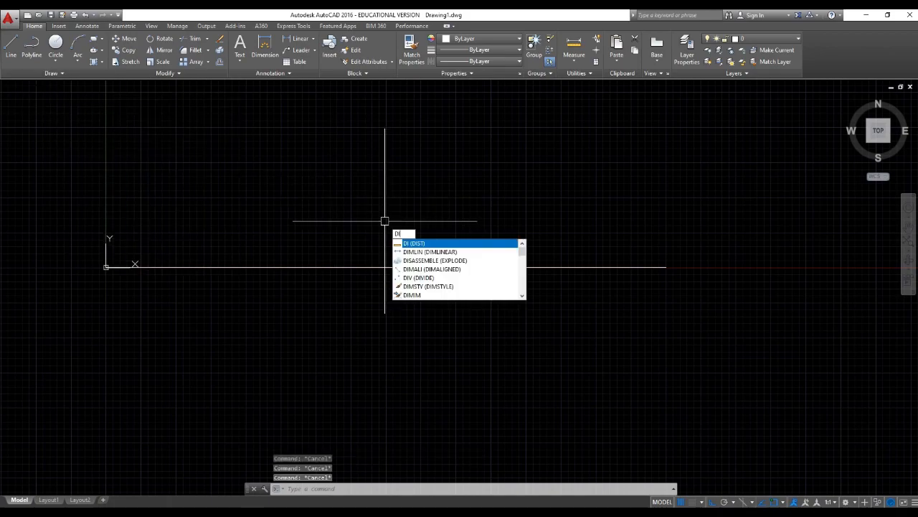
text(v)
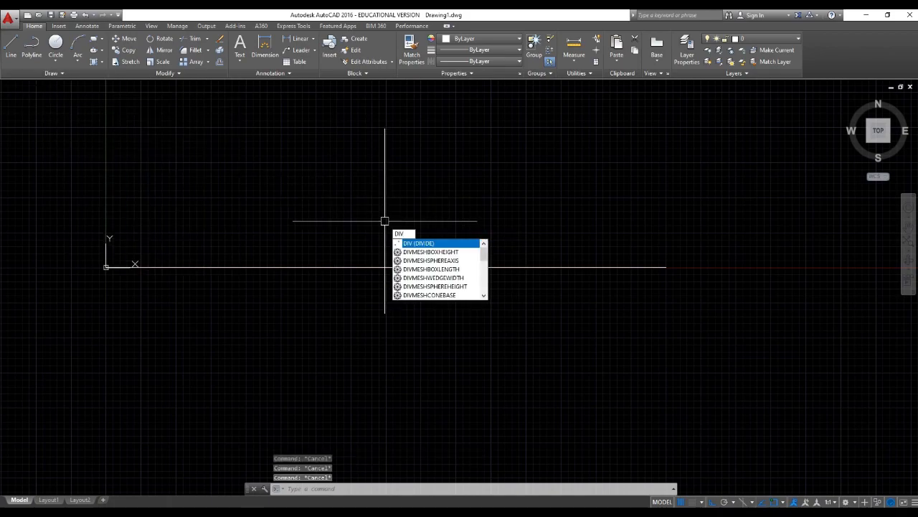
key(Return)
click(371, 267)
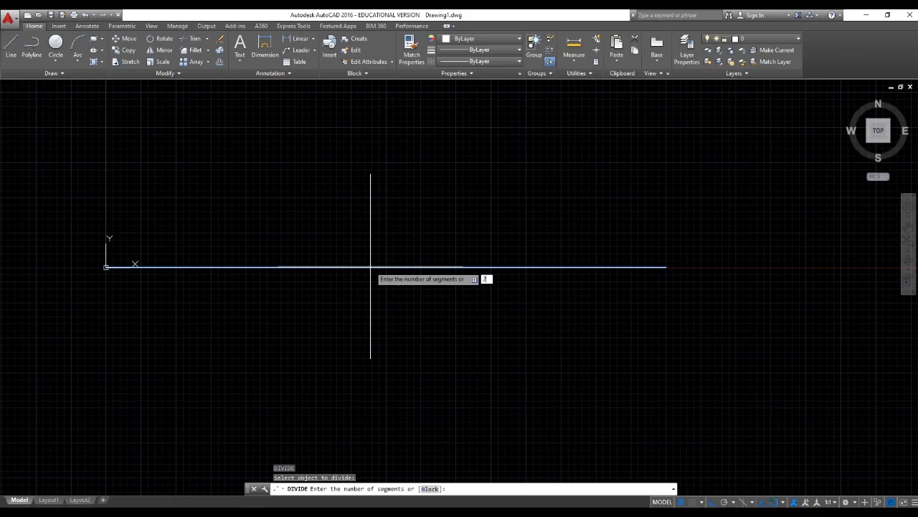
key(Return)
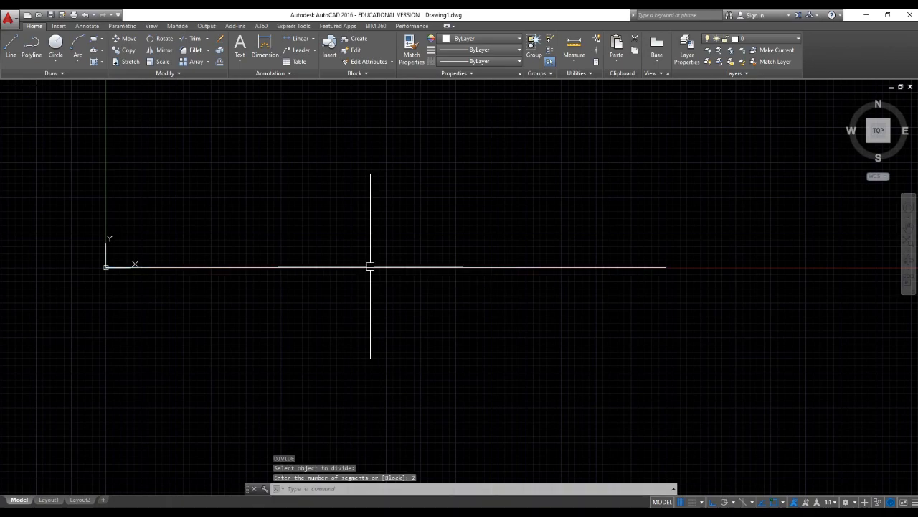
click(323, 222)
click(438, 363)
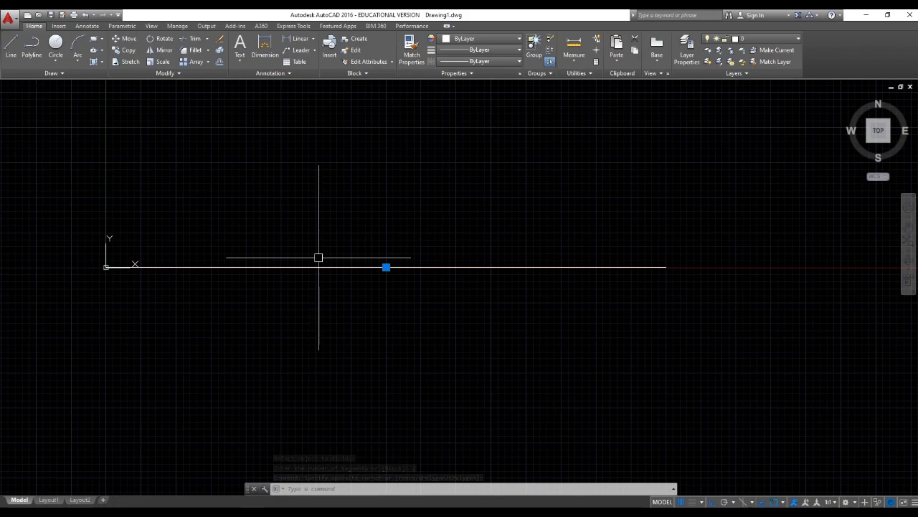
Step: Draw a vertical line up from the middle division point, continuing with a horizontal line about 2500 units long to above the base line's start
text(l)
key(Return)
click(386, 267)
click(386, 205)
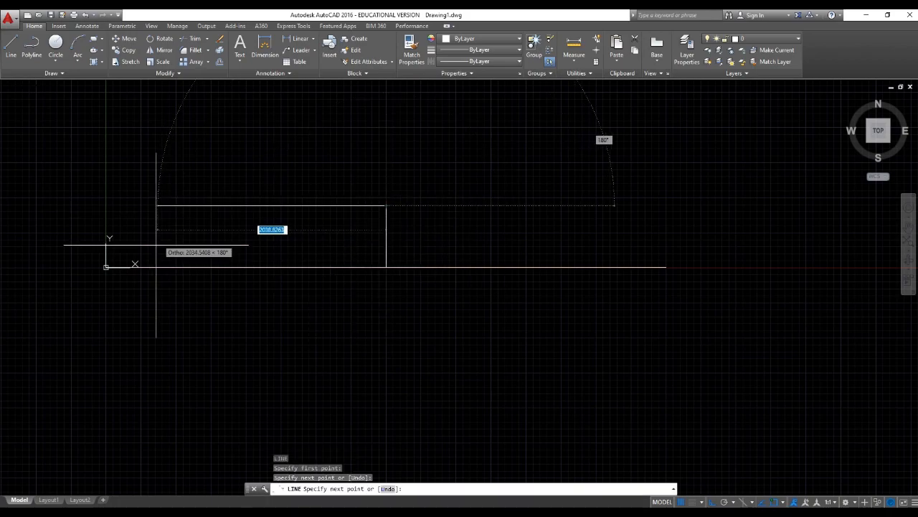
click(107, 222)
key(Escape)
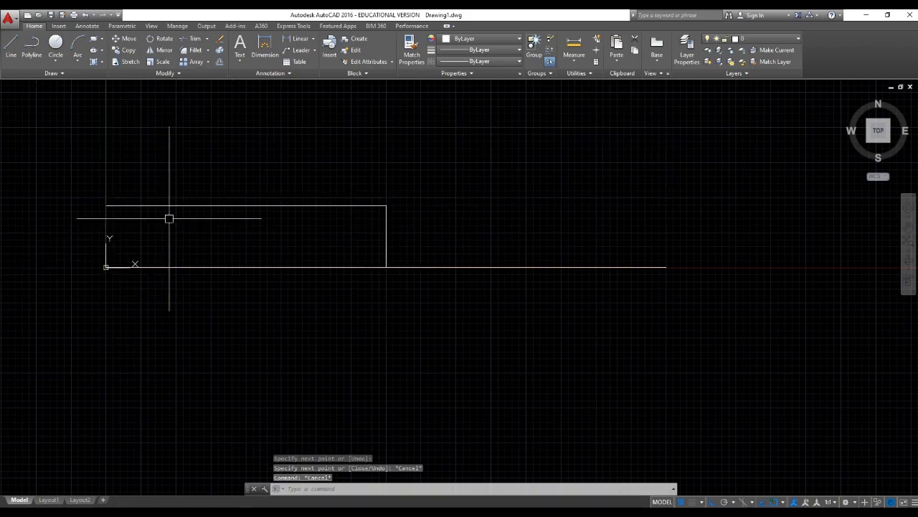
Step: Select the upper horizontal line and check its length at the end grip
click(169, 218)
click(148, 175)
mouse_move(106, 205)
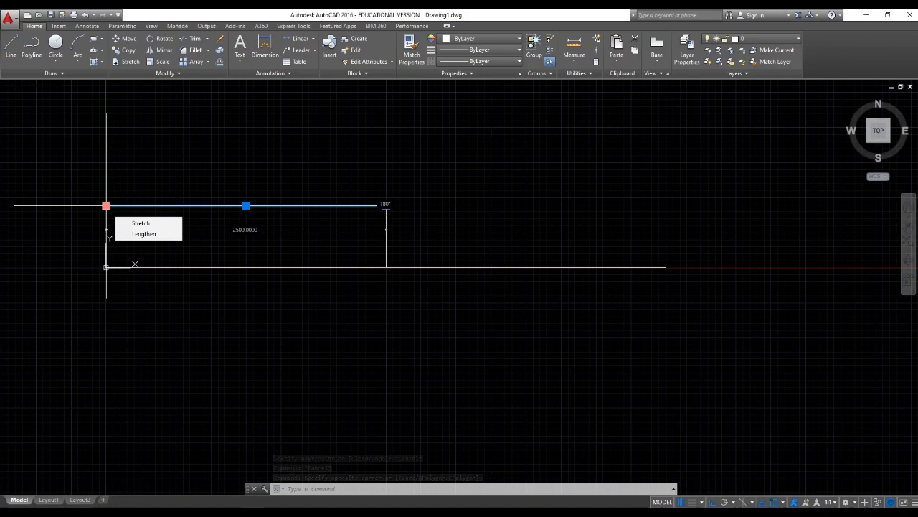
Step: Erase the upper horizontal line along with the vertical line and the base line, leaving the drawing area empty
text(e)
key(Return)
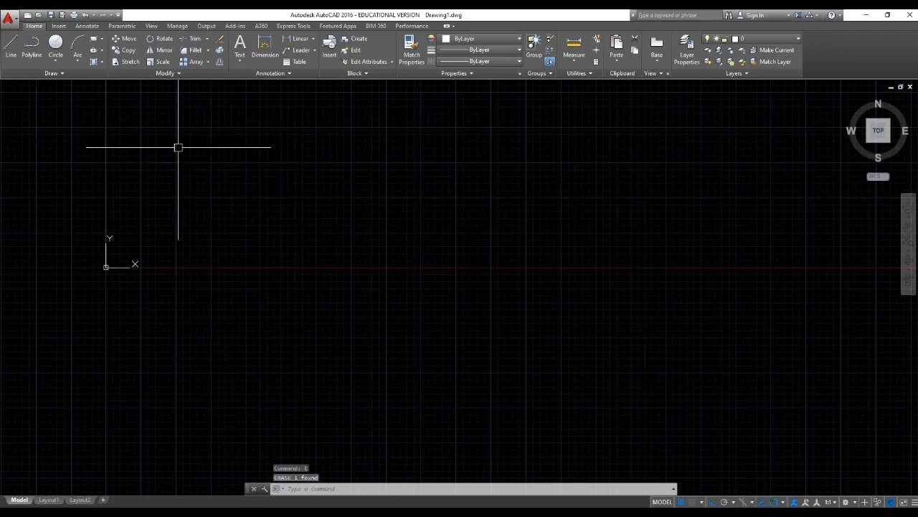
Step: Draw a horizontal line 5000 units long to the right, starting above the X axis and right of the origin
click(51, 73)
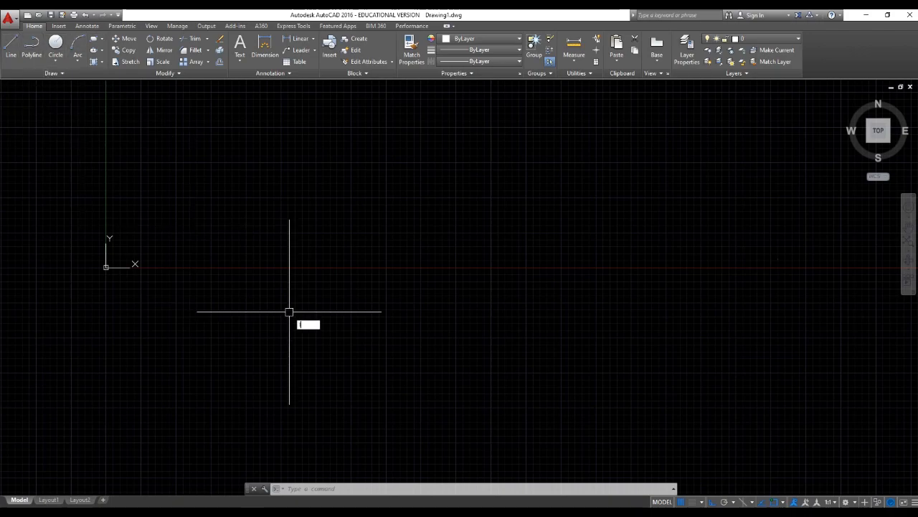
text(l)
key(Return)
click(261, 247)
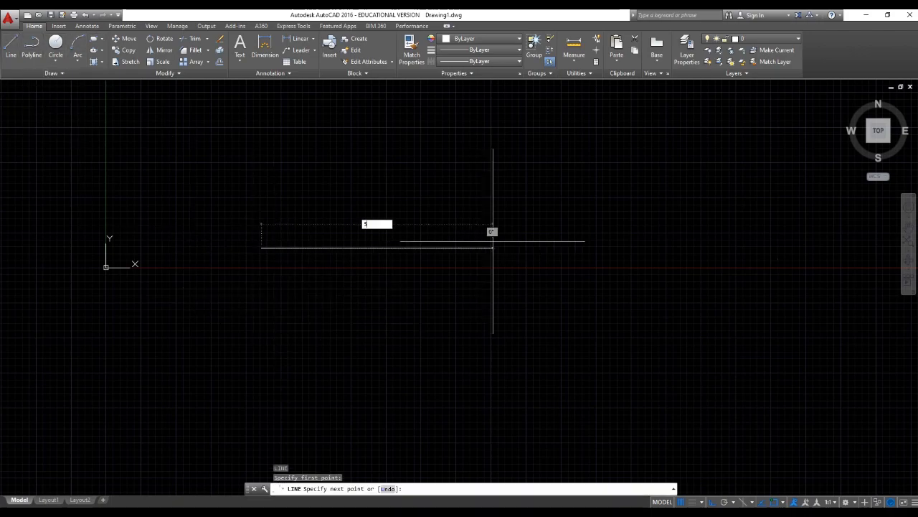
text(5000)
key(Return)
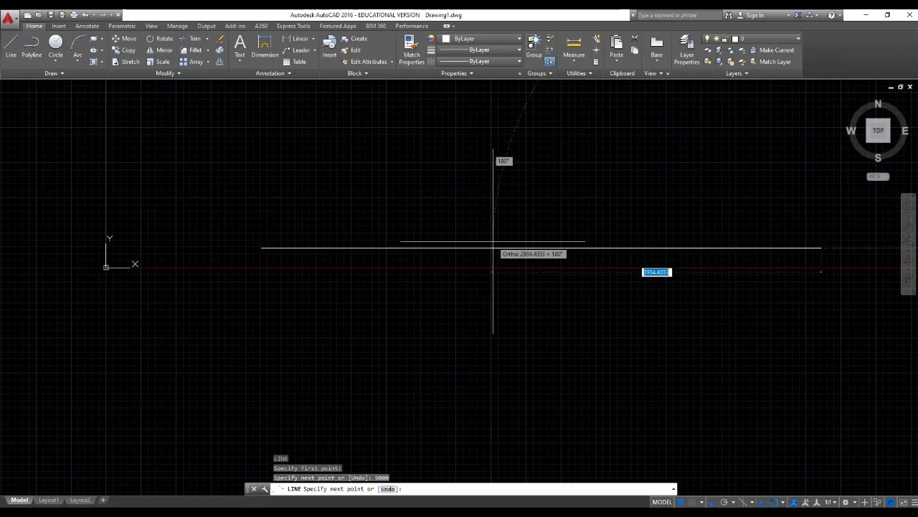
key(Return)
Step: Select the new horizontal line, check its length at the right end grip, and clear the selection
middle_drag(521, 290, 451, 290)
click(457, 280)
click(445, 214)
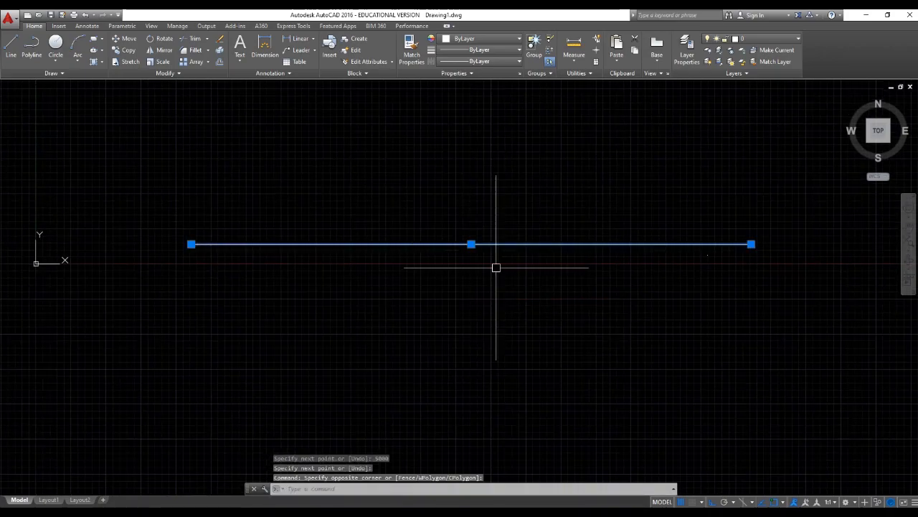
key(Escape)
click(709, 239)
click(728, 277)
click(760, 245)
click(751, 244)
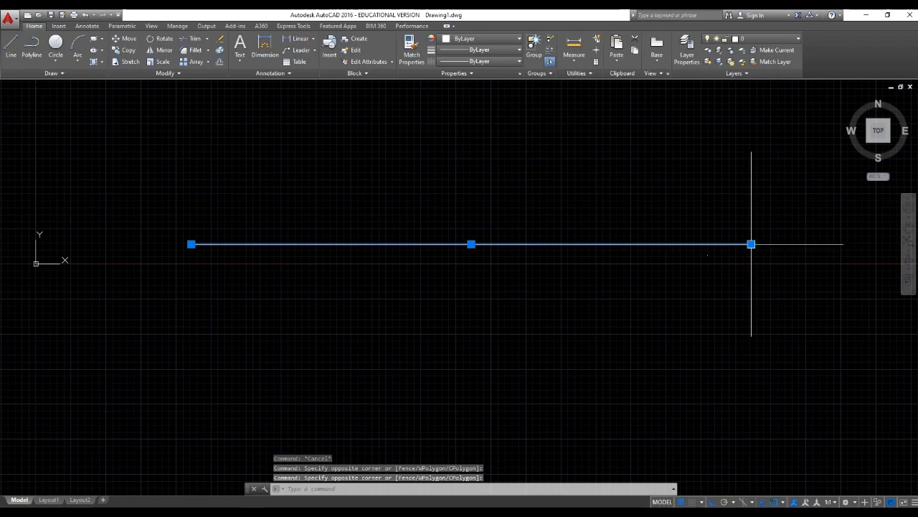
mouse_move(751, 244)
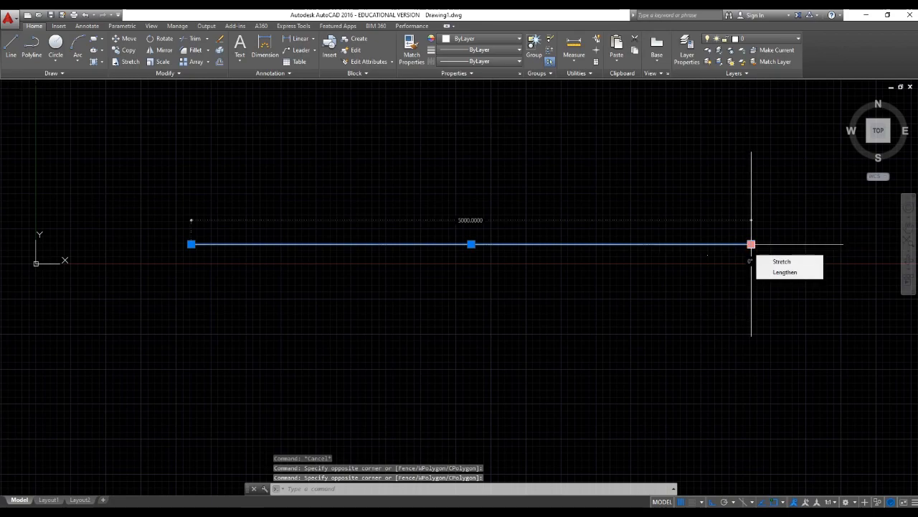
key(Escape)
key(Escape)
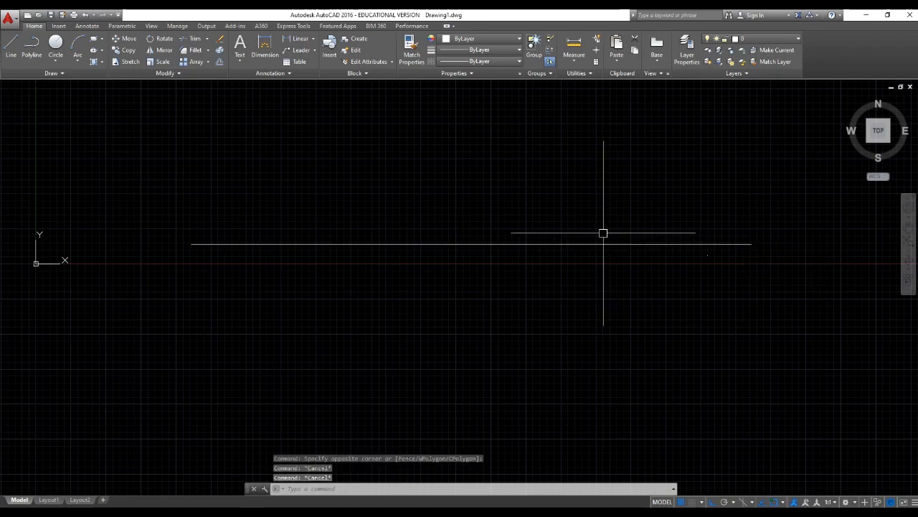
middle_drag(602, 271, 527, 280)
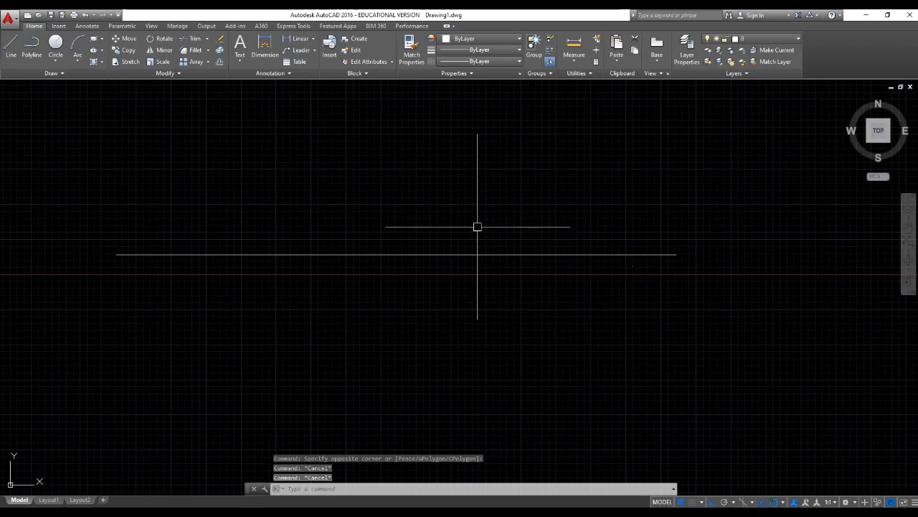
Step: Place points at 1000-unit intervals along the horizontal line with the Measure command
click(65, 74)
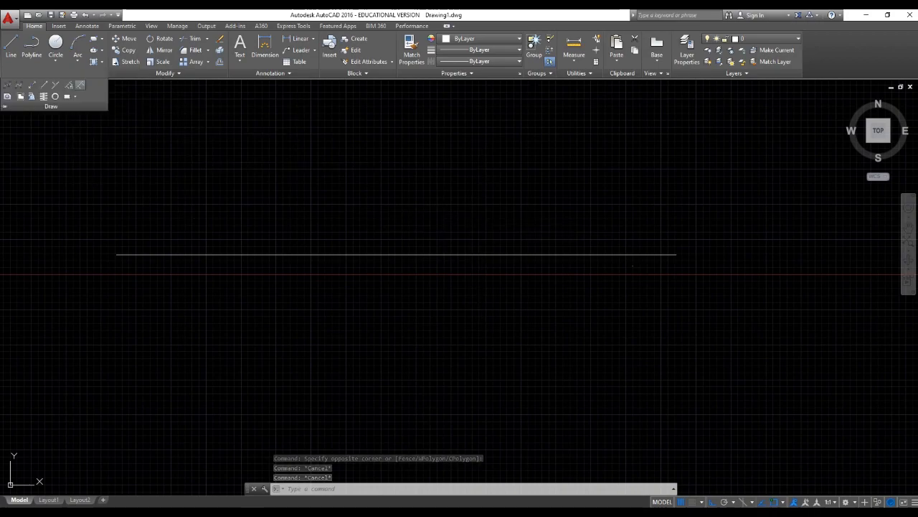
click(80, 85)
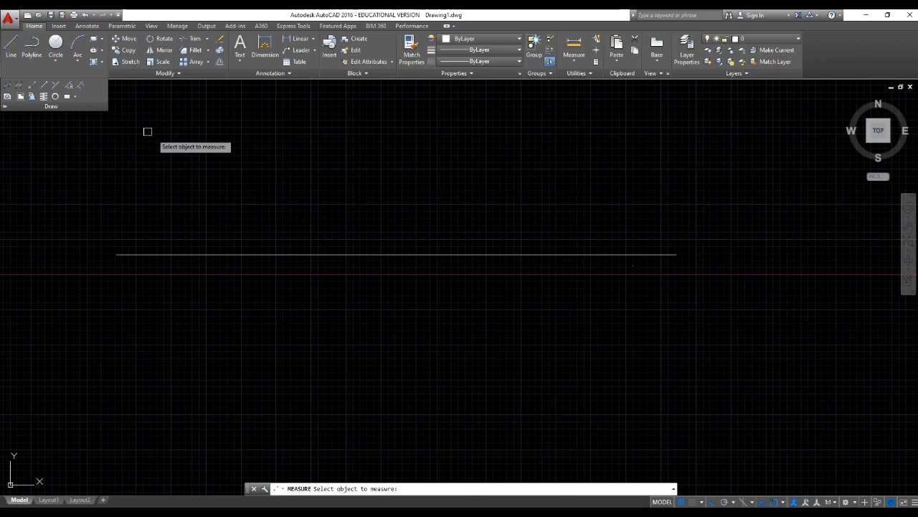
click(279, 253)
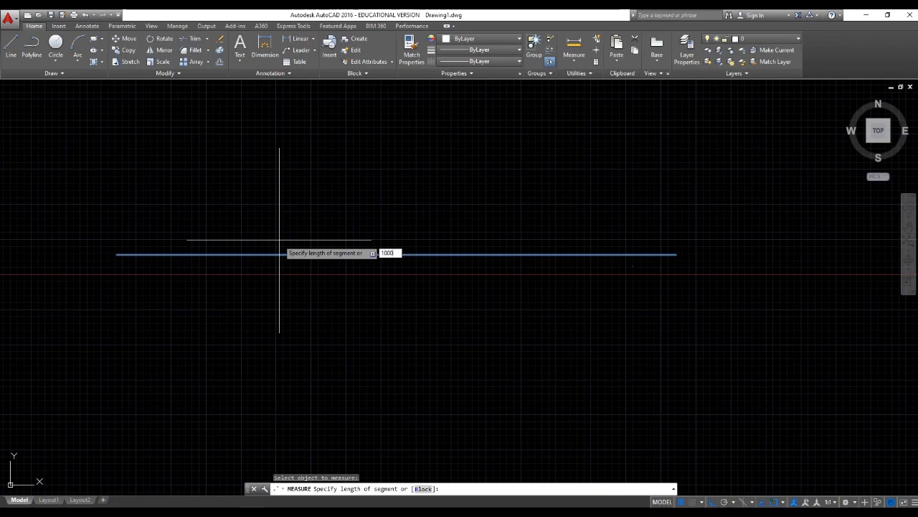
text(1000)
key(Return)
Step: Select the points along the horizontal line to check their positions, leaving the line itself out of the selection
click(181, 219)
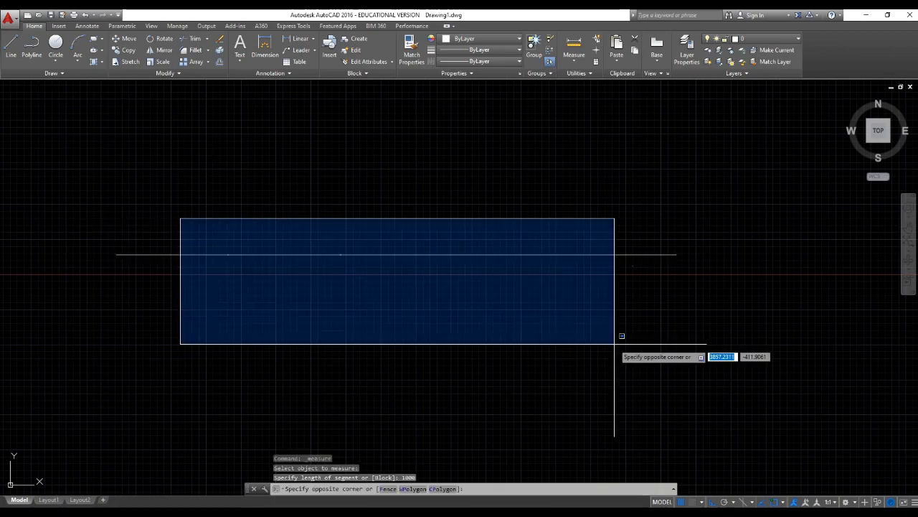
click(655, 342)
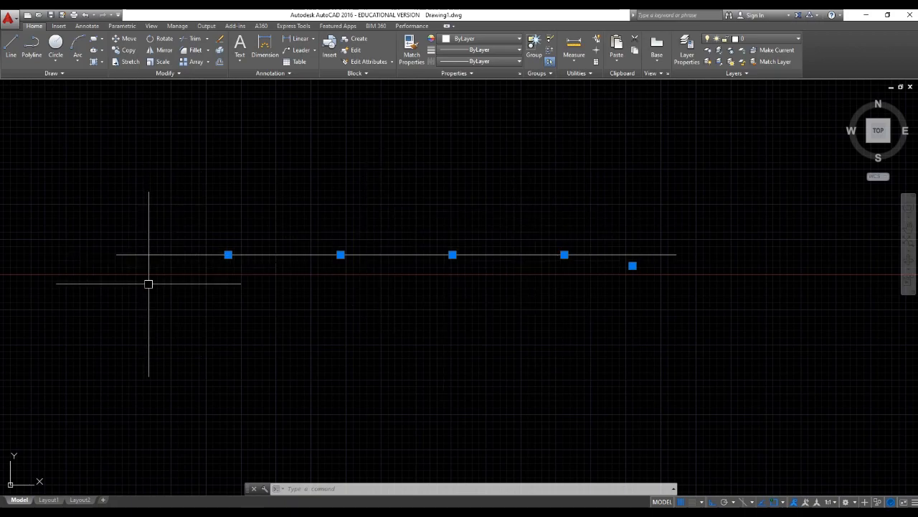
key(Escape)
key(Escape)
click(57, 199)
key(Escape)
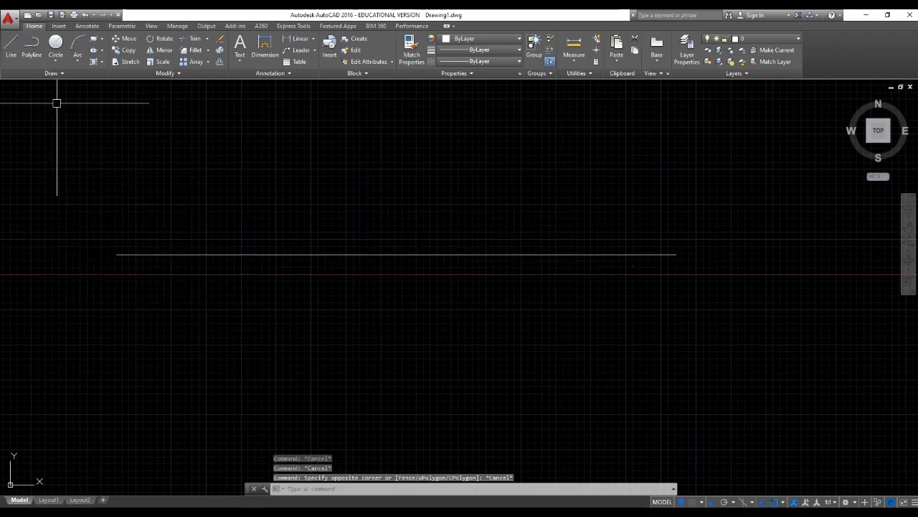
click(51, 73)
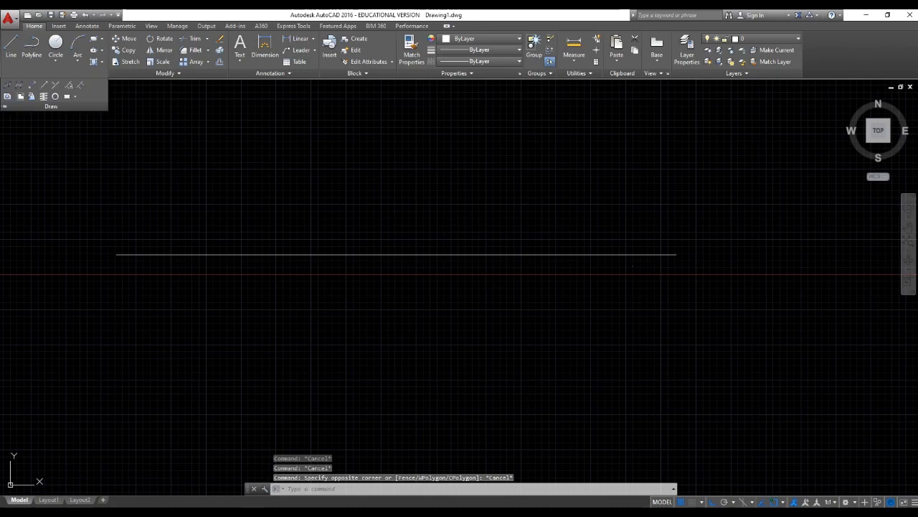
click(68, 85)
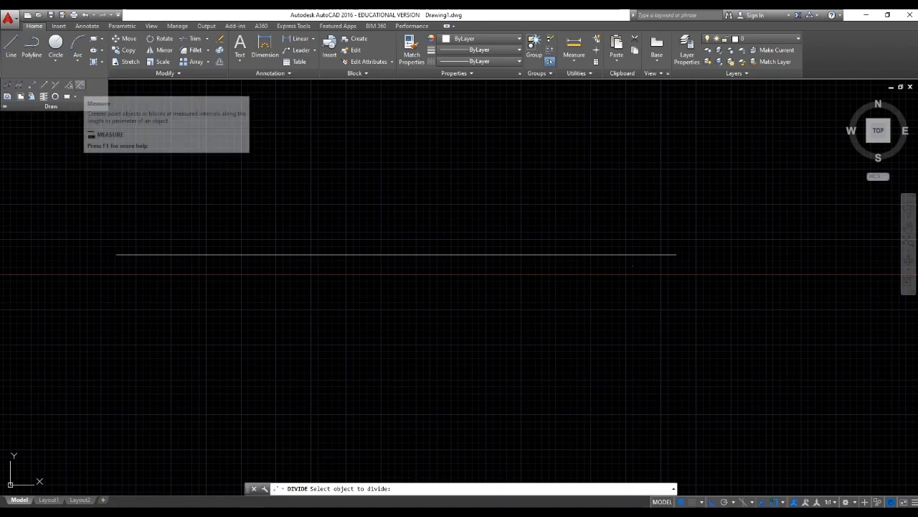
key(Escape)
key(Escape)
Step: Erase the horizontal line together with all the points on and near it
click(691, 336)
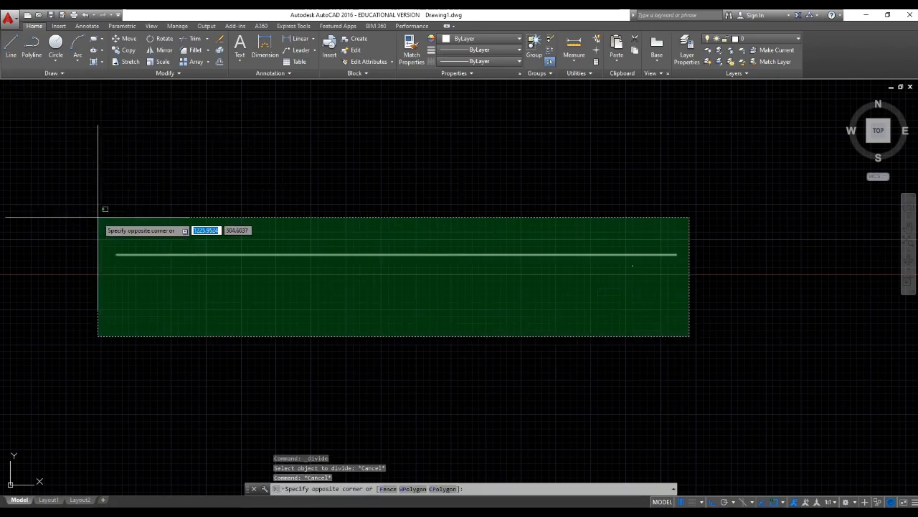
click(96, 217)
key(Delete)
text(E)
key(Return)
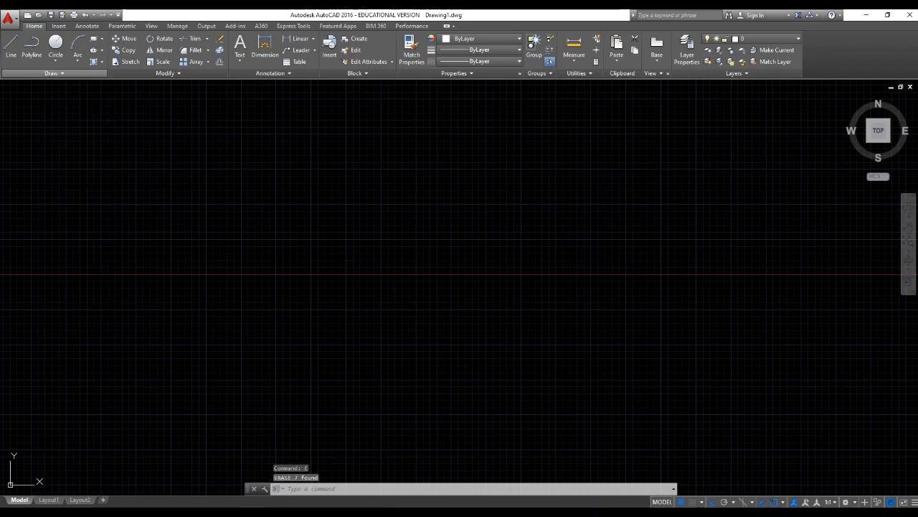
click(51, 74)
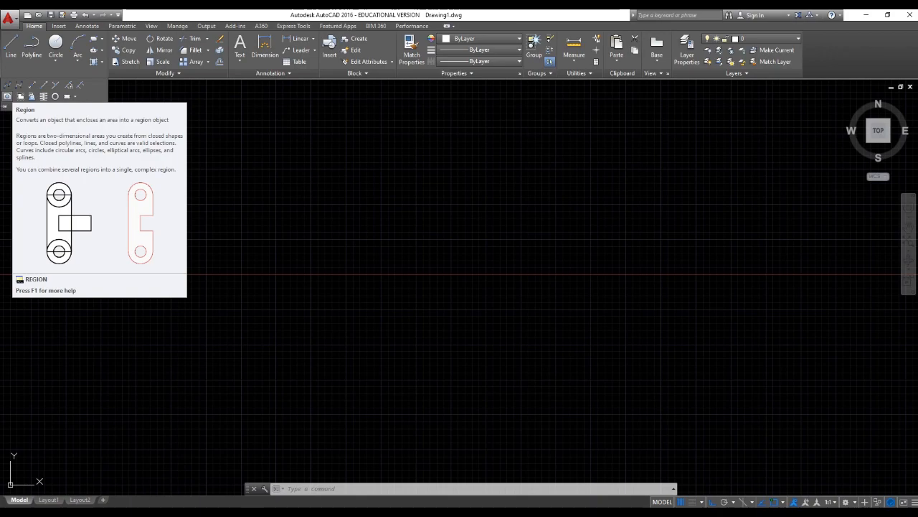
click(109, 166)
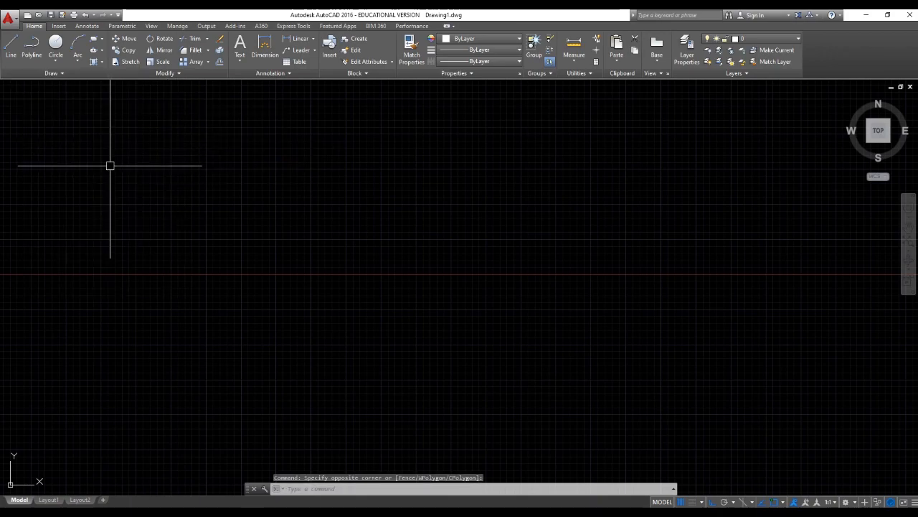
key(Escape)
Step: Draw a closed five-sided outline from straight lines, with a slanted segment joining its upper-left corner to a shorter vertical left side
text(l)
key(Return)
click(272, 150)
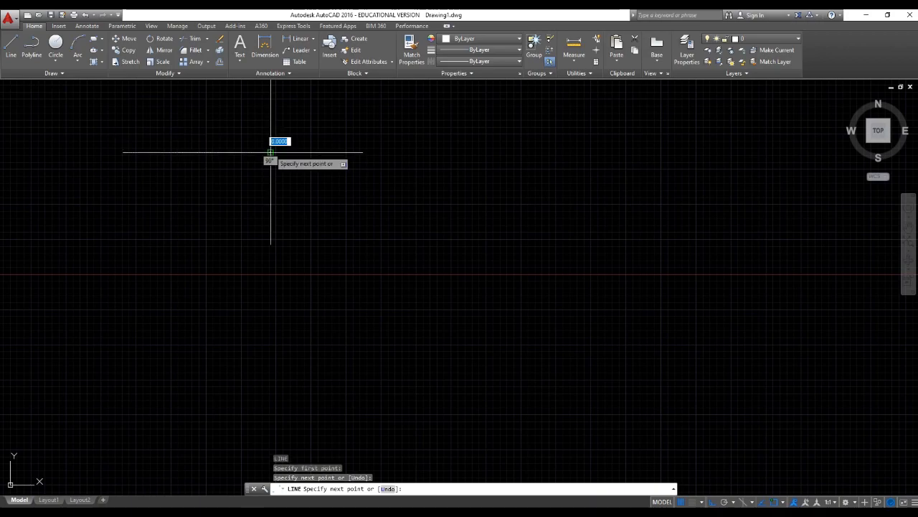
click(271, 255)
click(160, 255)
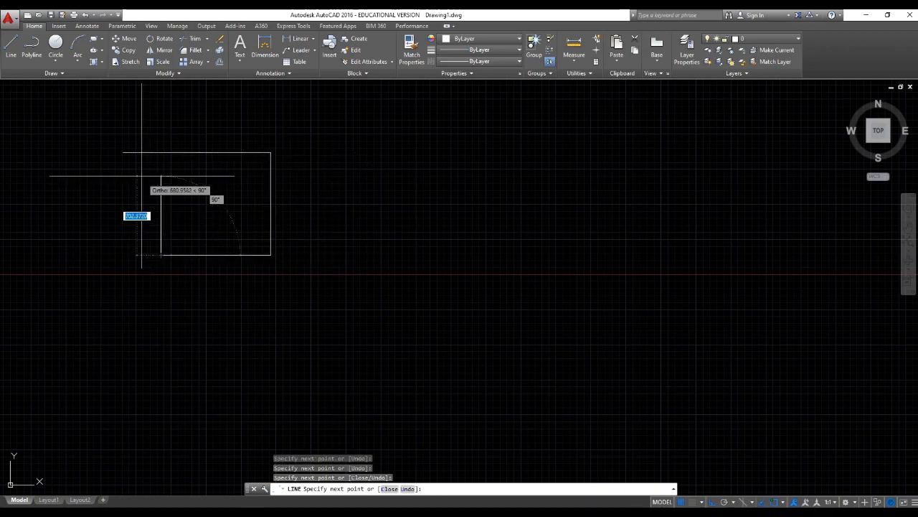
click(148, 198)
click(124, 153)
key(Escape)
key(Escape)
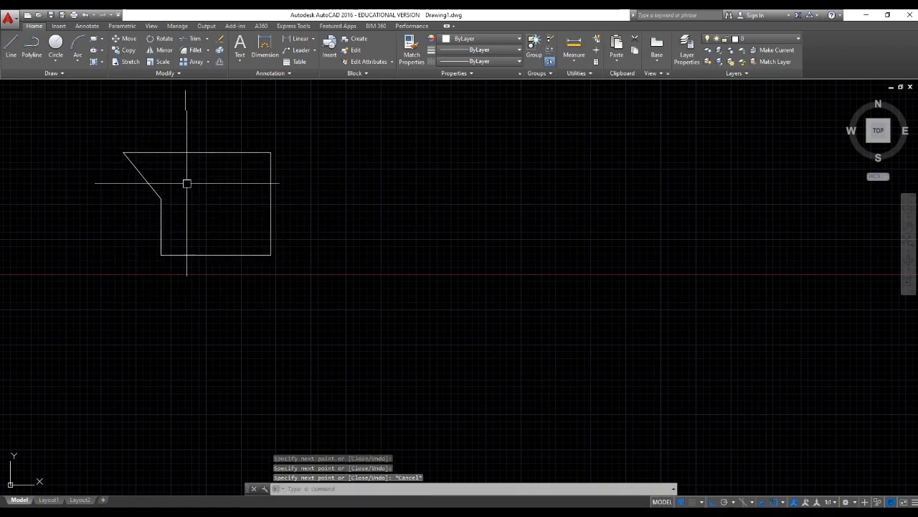
Step: Select the outline's edges one by one to check whether they are separate lines, and clear the selection
click(178, 172)
click(141, 181)
click(174, 153)
click(270, 205)
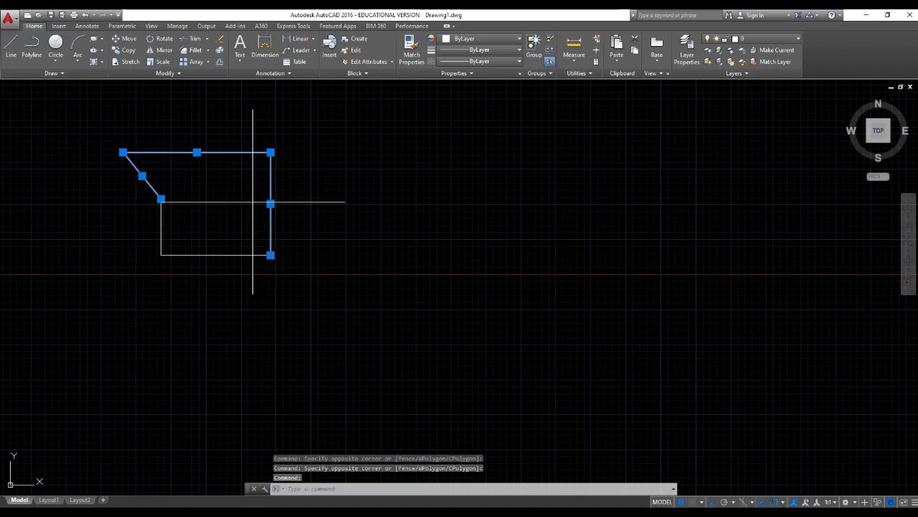
click(192, 286)
click(161, 231)
key(Escape)
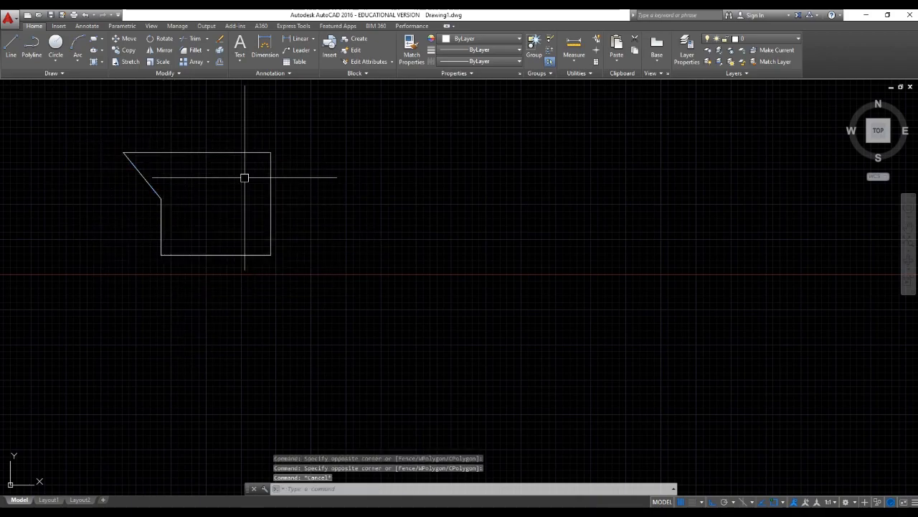
Step: Convert the five lines of the closed outline into a single region
scroll(156, 190, up, 2)
scroll(155, 190, up, 1)
middle_drag(156, 190, 243, 224)
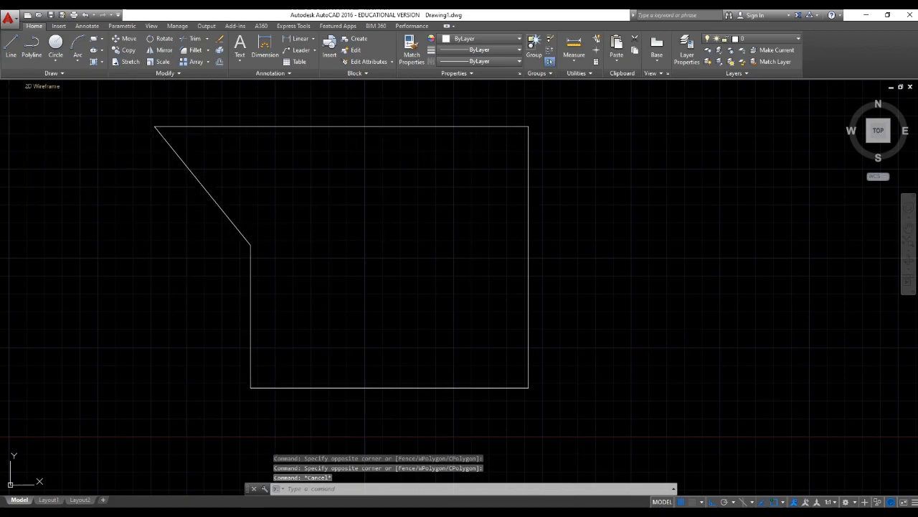
click(51, 73)
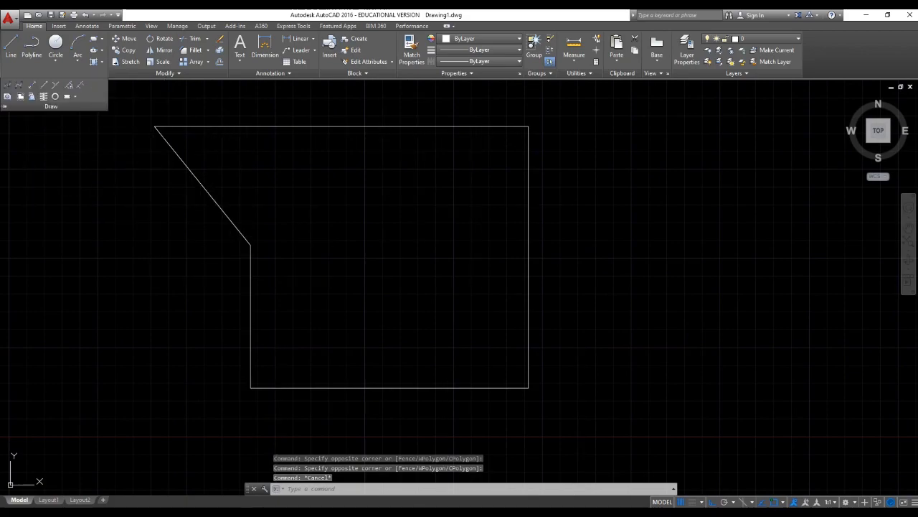
click(7, 96)
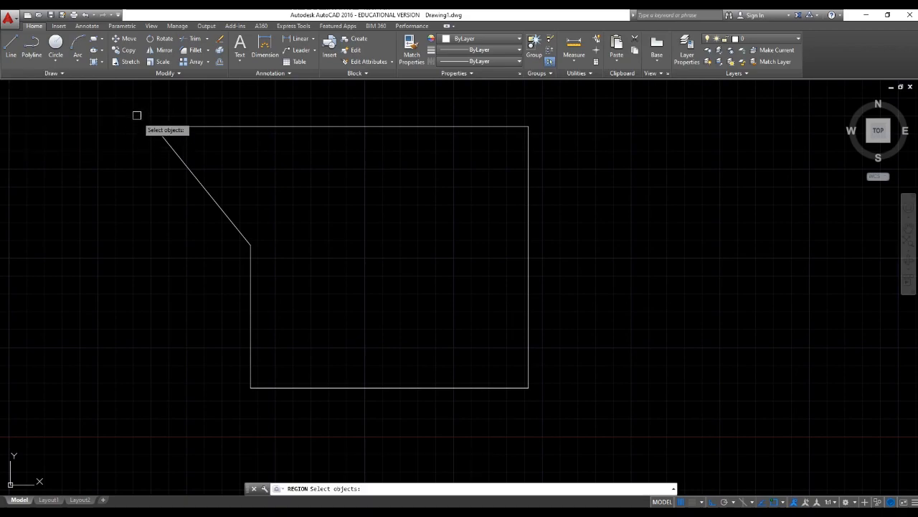
click(134, 100)
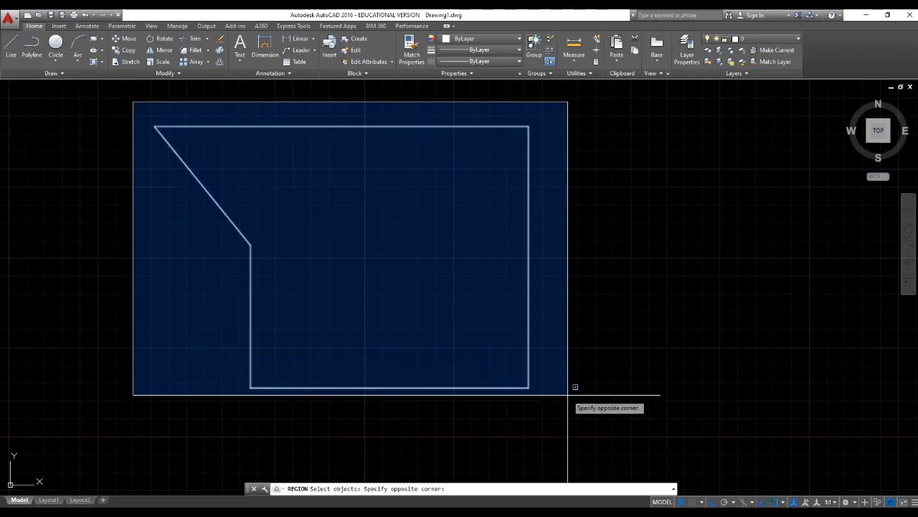
click(571, 391)
key(Return)
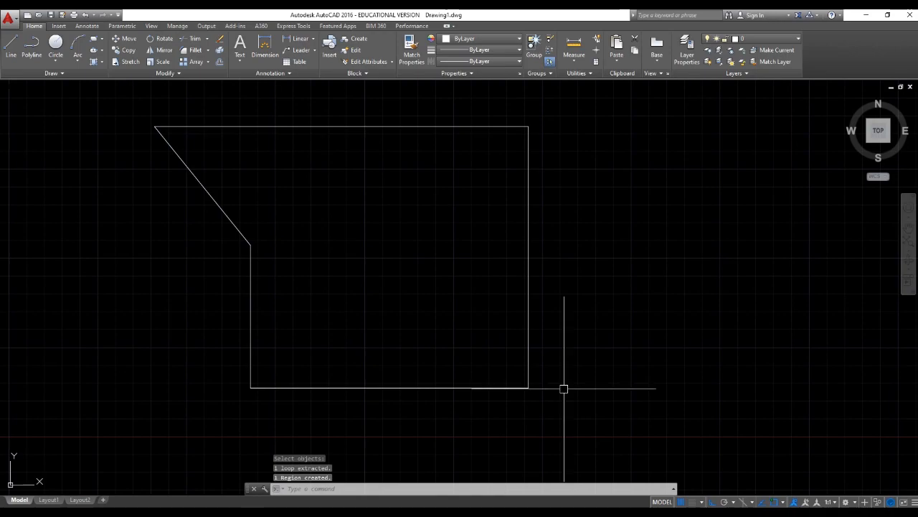
Step: Select the new region, shift it slightly downward and clear the selection
click(532, 358)
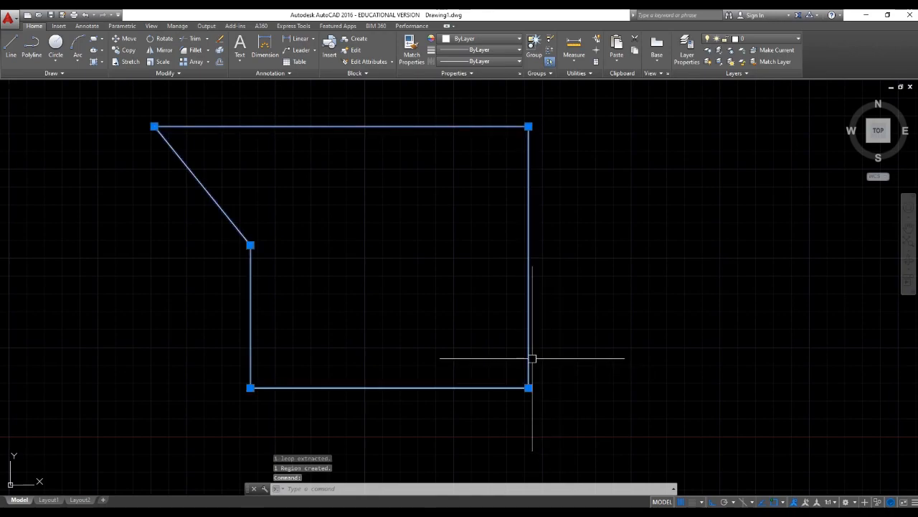
drag(543, 307, 504, 299)
key(Escape)
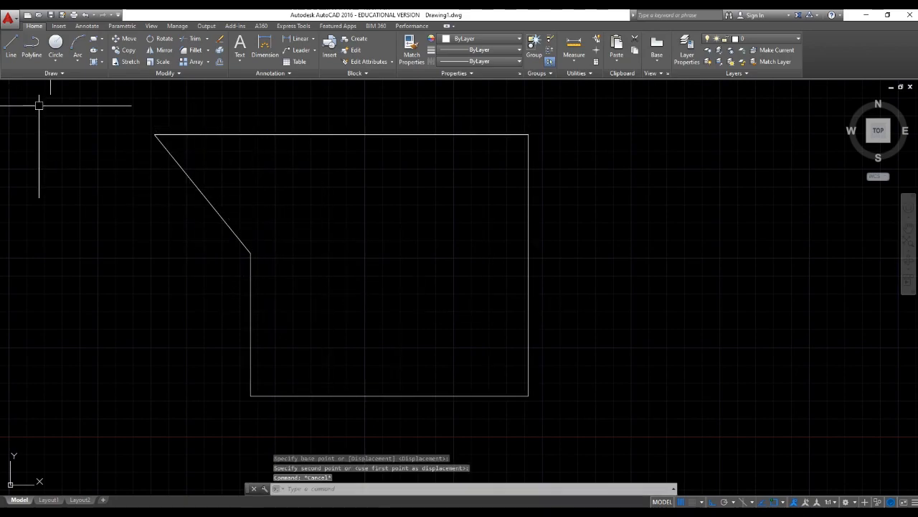
click(51, 72)
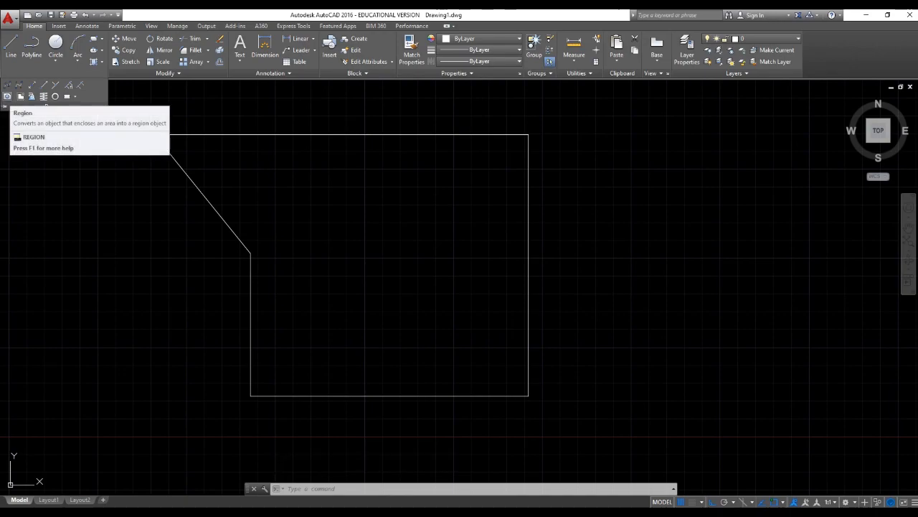
scroll(132, 218, down, 2)
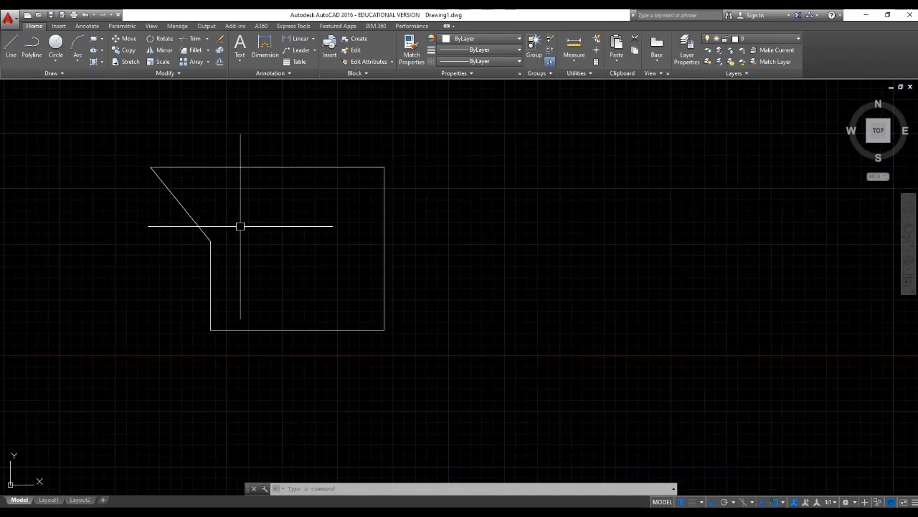
click(537, 389)
click(311, 246)
key(Escape)
Step: Erase the region as one object and undo the erasure
click(438, 303)
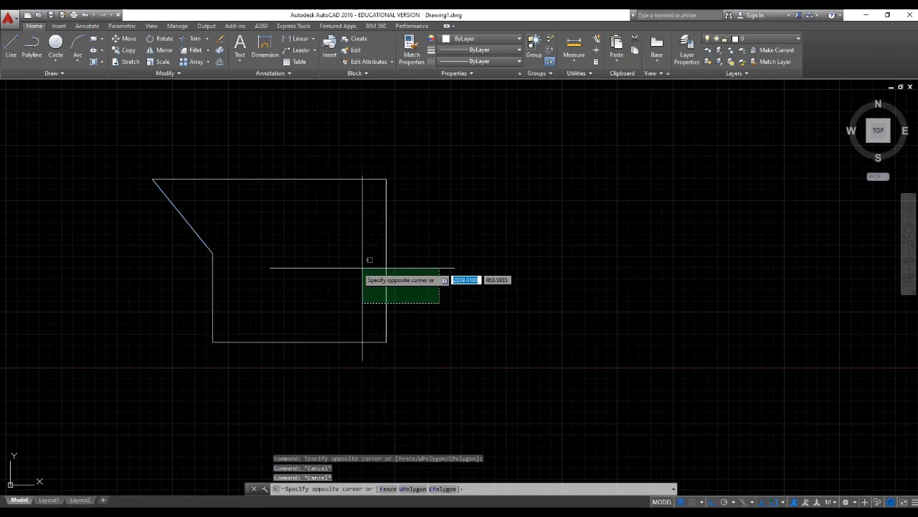
click(352, 266)
text(e)
key(Return)
key(ctrl+z)
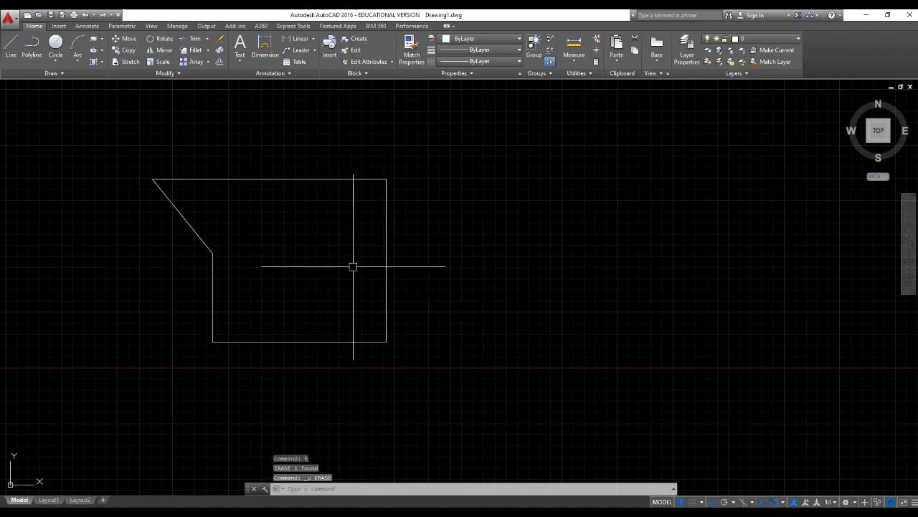
Step: Explode the region into separate lines and draw a rectangle that overlaps its right edge
click(408, 268)
key(Escape)
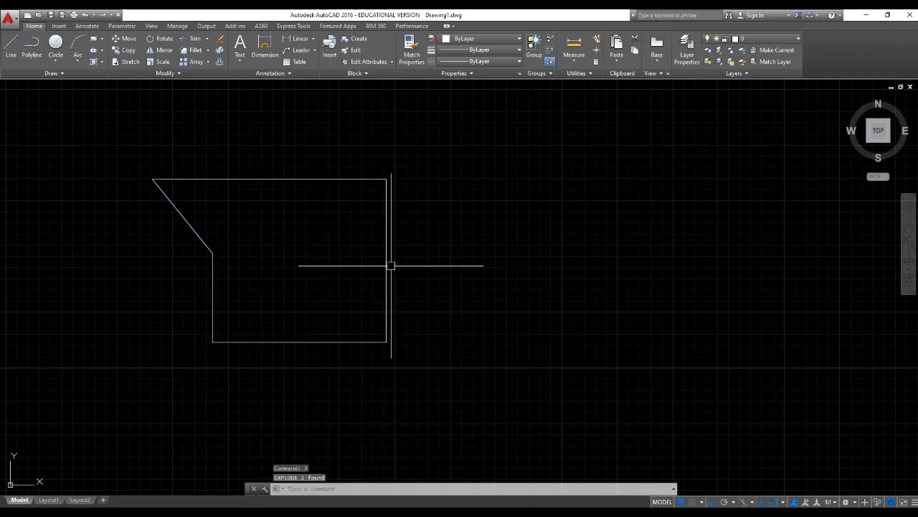
text(rec)
key(Return)
click(335, 218)
click(504, 285)
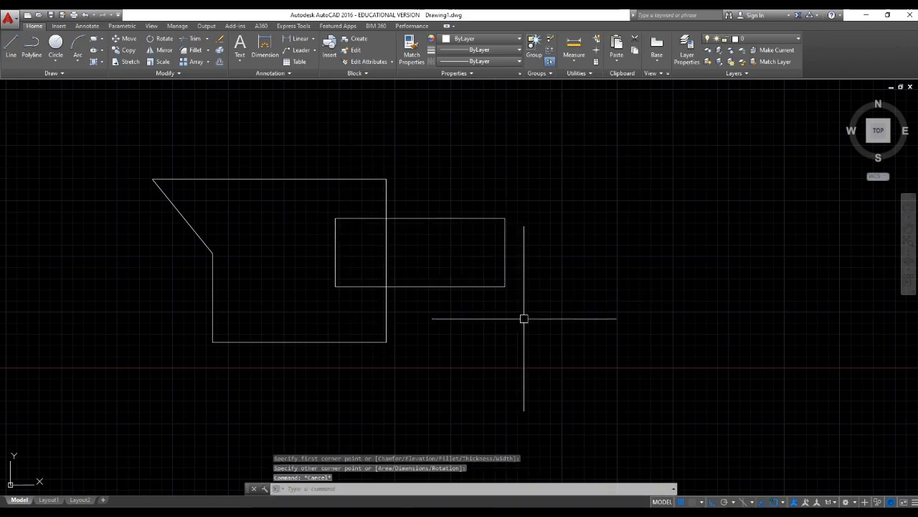
Step: Explode the overlapping rectangle into separate lines
click(478, 305)
key(x)
key(Return)
Step: Select the sides of the exploded rectangle in turn to check that they are individual lines, and clear the selection
click(534, 312)
click(481, 255)
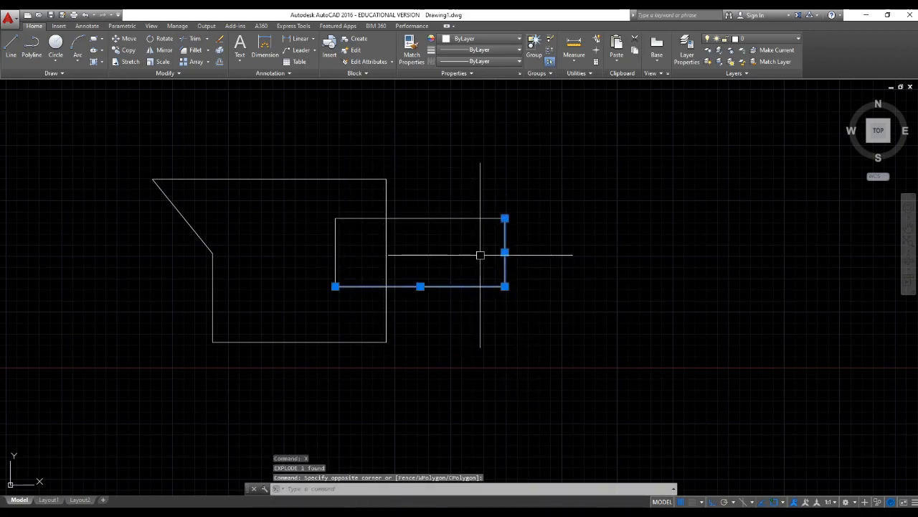
key(Escape)
click(473, 251)
click(421, 206)
click(362, 243)
click(305, 267)
key(Escape)
click(478, 319)
click(437, 261)
key(Escape)
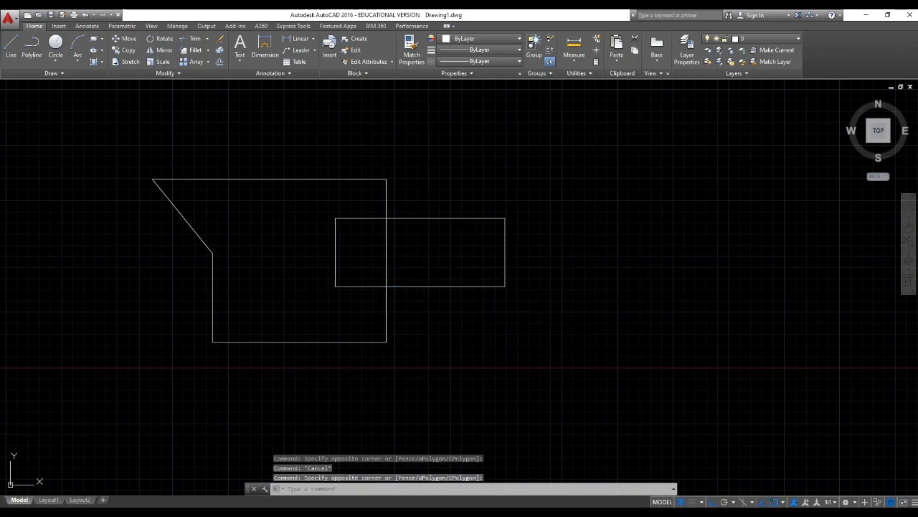
Step: Convert the five-sided outline and the overlapping rectangle into regions in one operation, and select the five-sided one
click(595, 384)
click(187, 175)
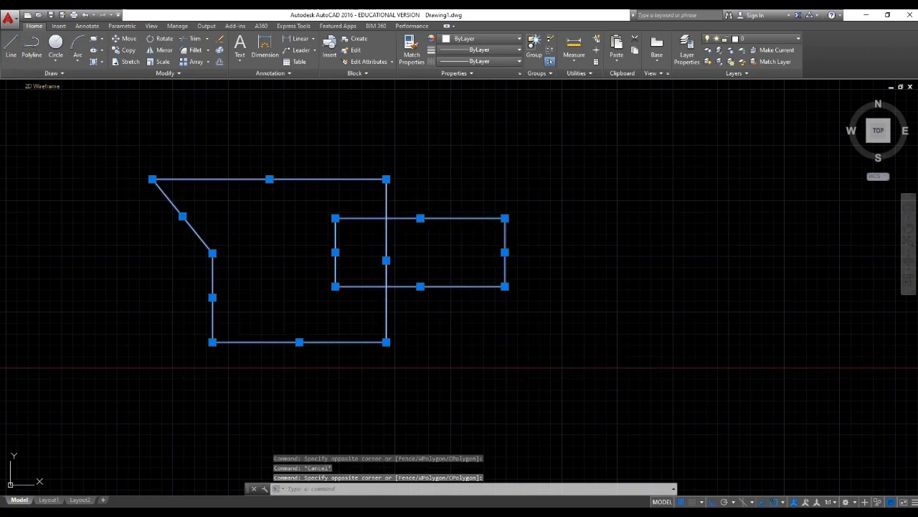
click(51, 73)
click(7, 97)
click(98, 134)
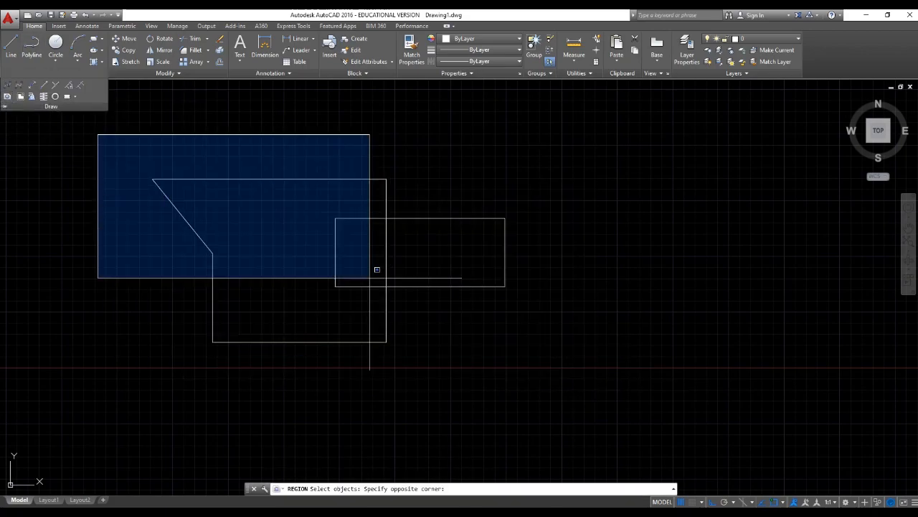
click(606, 380)
key(Return)
click(385, 322)
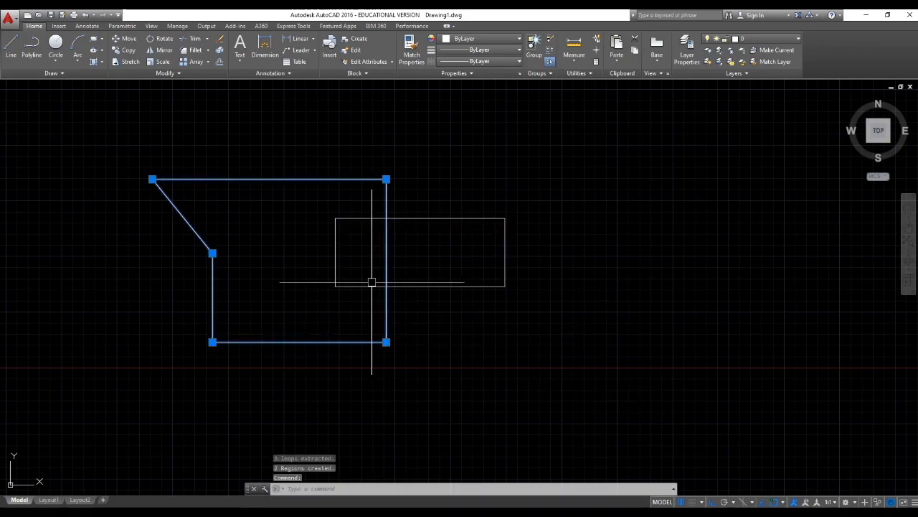
Step: Select the five-sided region and the overlapping rectangle region in turn to check that each is one object, and clear the selection
key(Escape)
click(388, 305)
click(136, 321)
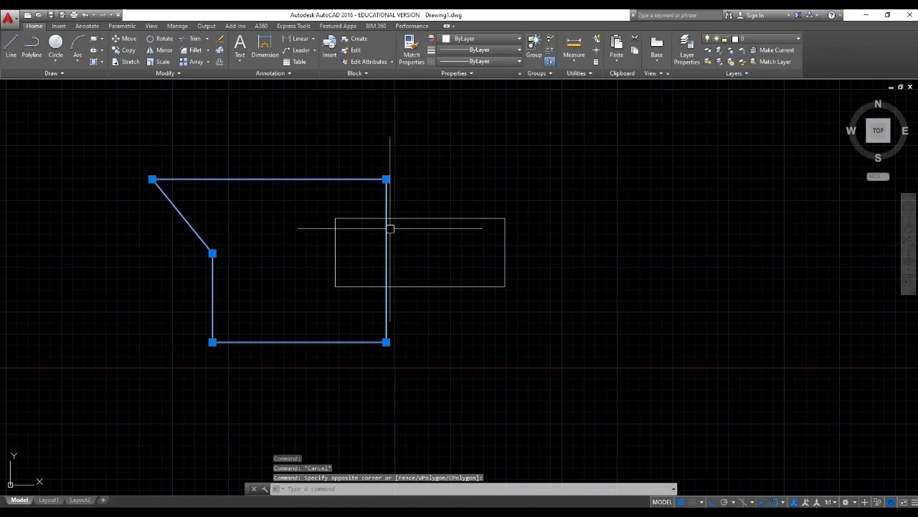
key(Escape)
click(409, 217)
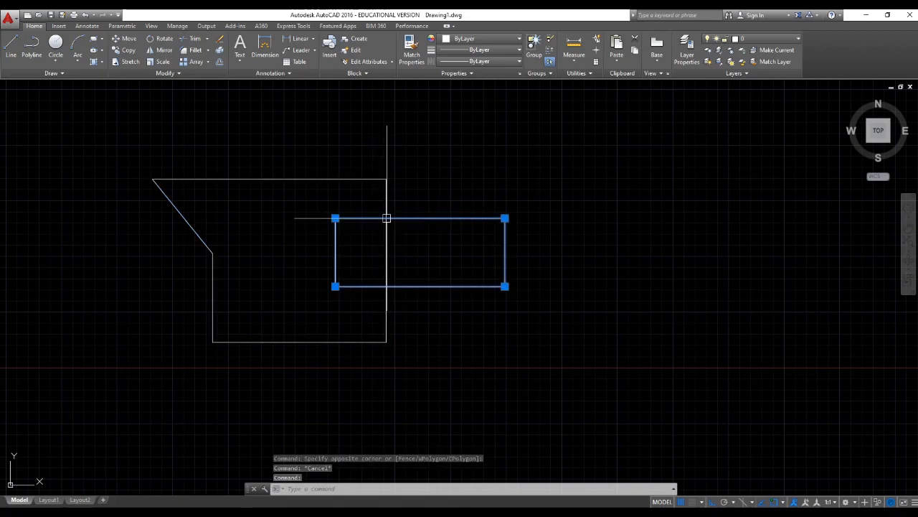
key(Escape)
Step: Explode both overlapping regions into separate lines
click(435, 243)
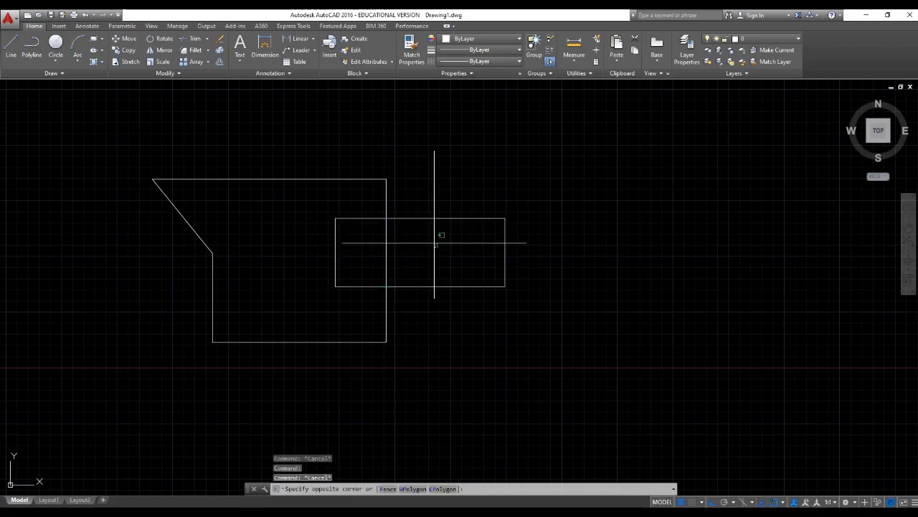
click(342, 181)
key(Return)
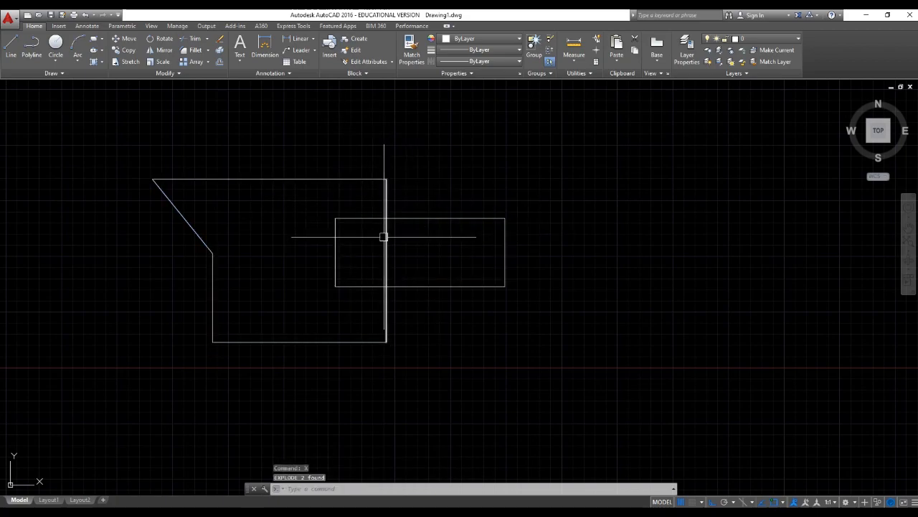
Step: Copy the right edge of the five-sided outline a short distance to its left
click(384, 237)
scroll(385, 236, up, 2)
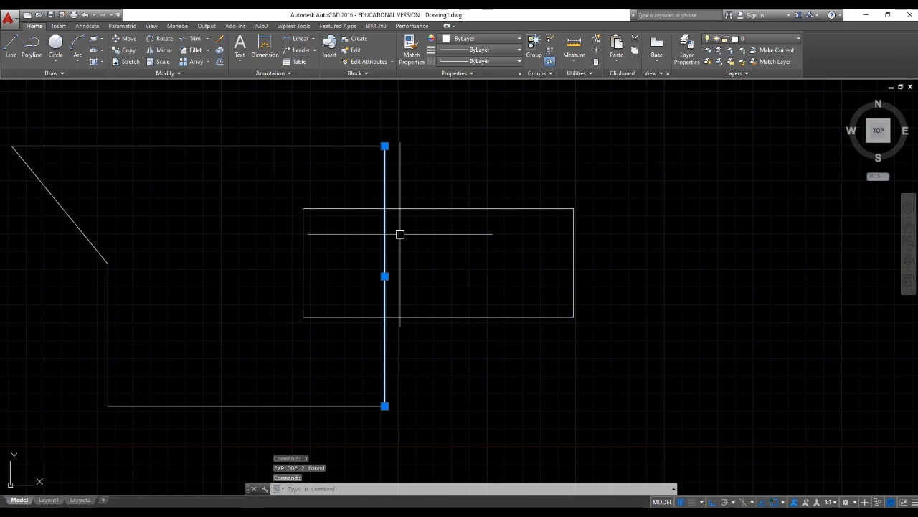
text(co)
key(Return)
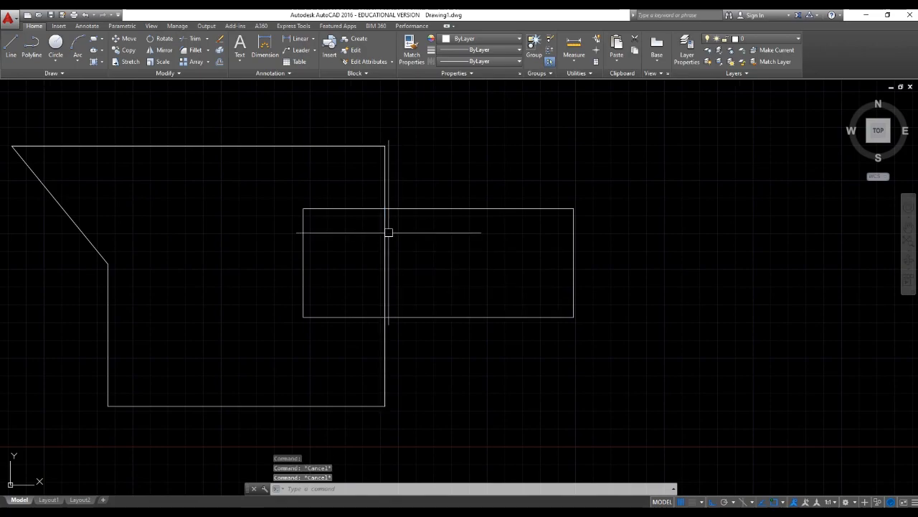
click(428, 251)
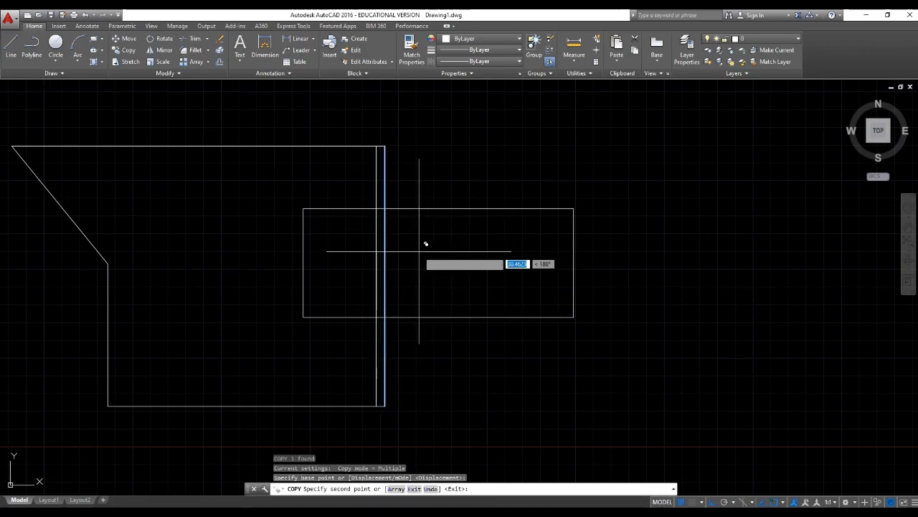
click(421, 251)
key(Return)
Step: Trim the rectangle's upper and lower edges between the two parallel vertical lines
text(tr)
key(Return)
click(400, 211)
click(349, 186)
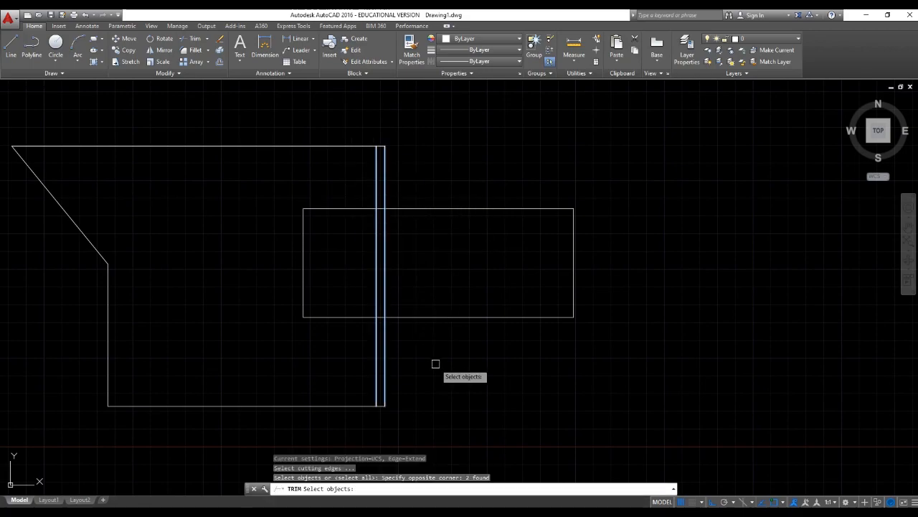
key(Return)
scroll(400, 318, up, 4)
click(347, 307)
click(354, 327)
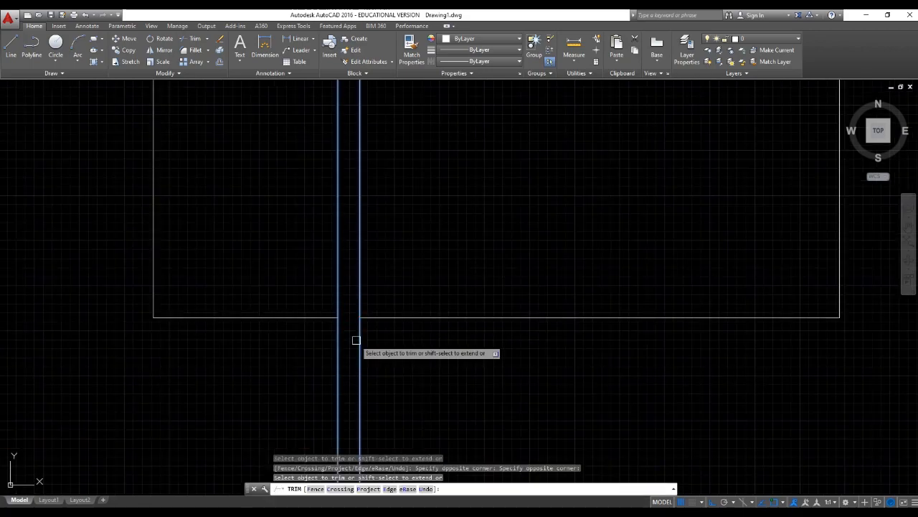
scroll(356, 340, down, 3)
scroll(352, 232, up, 1)
key(Escape)
Step: Erase the copied vertical line inside the five-sided outline
click(360, 229)
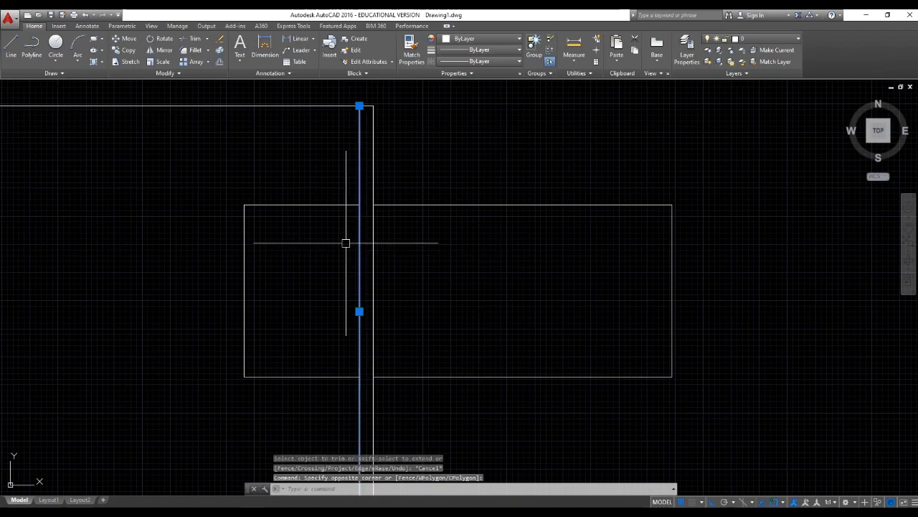
text(e)
key(Return)
Step: Extend the rectangle's short upper and lower left segments to the right edge of the five-sided outline
text(ex)
key(Return)
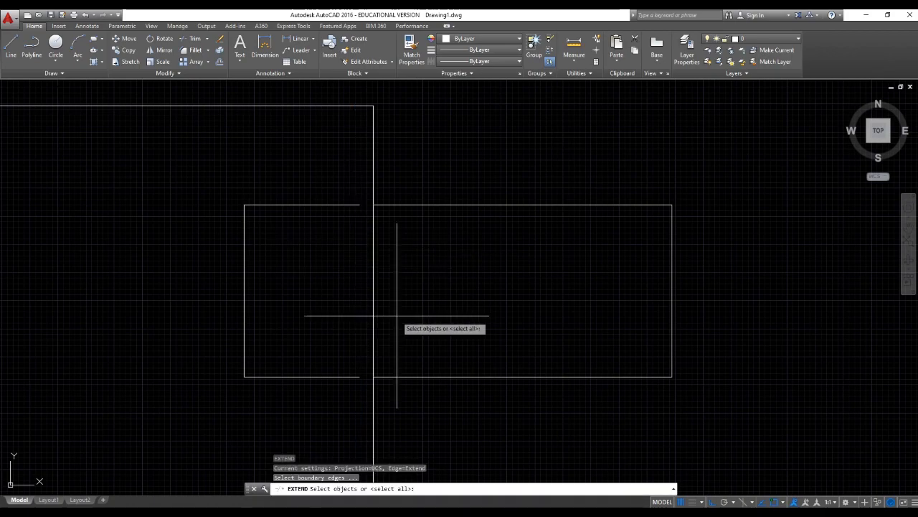
key(Return)
click(332, 180)
click(371, 381)
key(Escape)
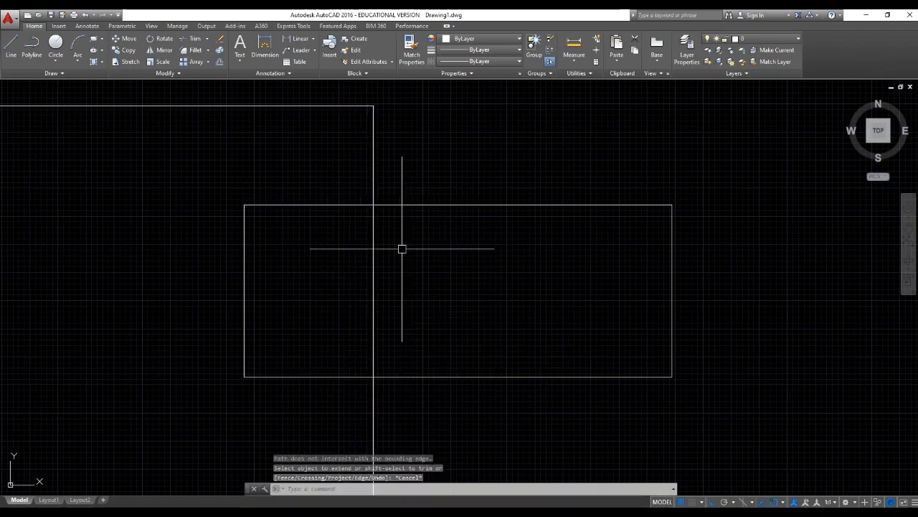
Step: Select the segments of the rectangle's upper edge to check that it is split at the vertical line, and clear the selection
click(371, 204)
click(309, 205)
key(Escape)
click(412, 260)
click(385, 188)
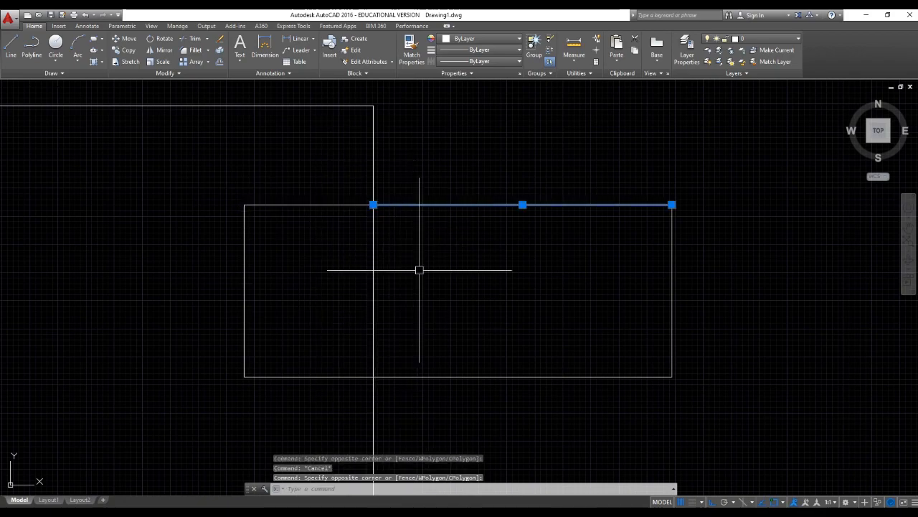
key(Escape)
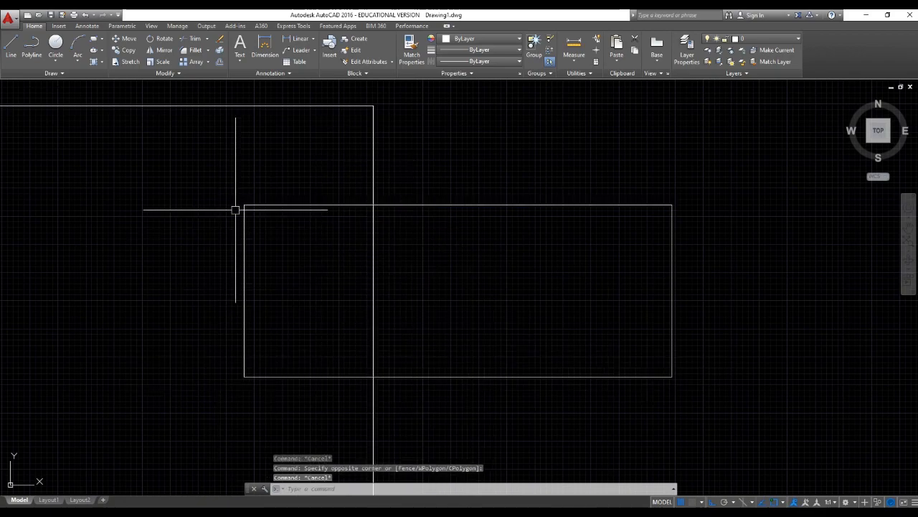
click(464, 204)
click(357, 223)
click(310, 173)
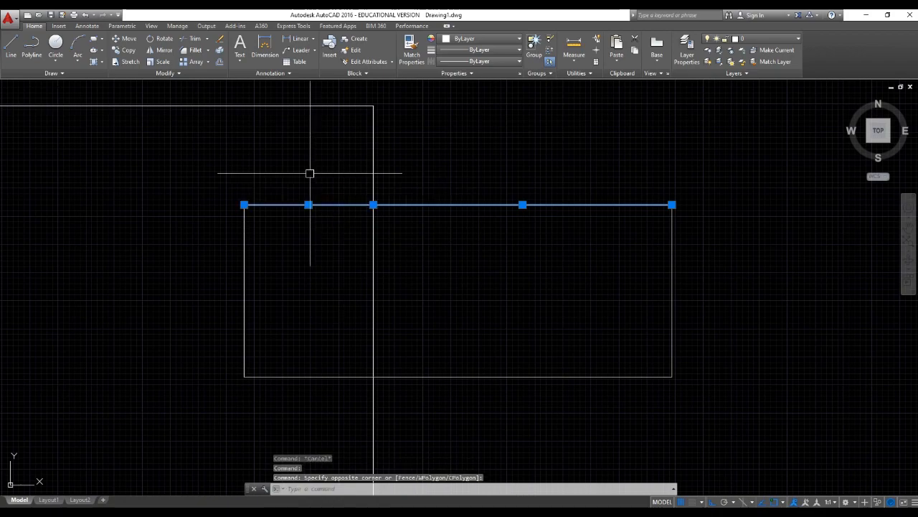
click(418, 375)
key(Escape)
key(Escape)
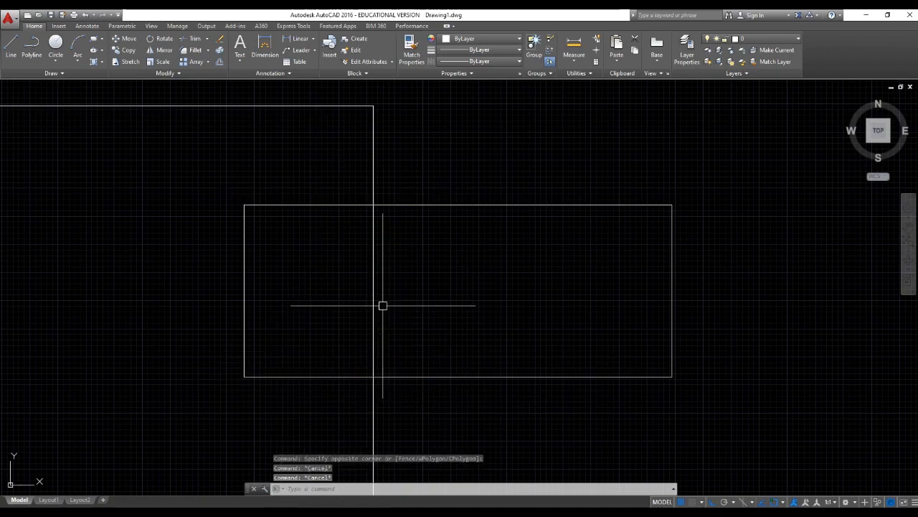
click(392, 287)
click(375, 201)
click(338, 207)
click(322, 192)
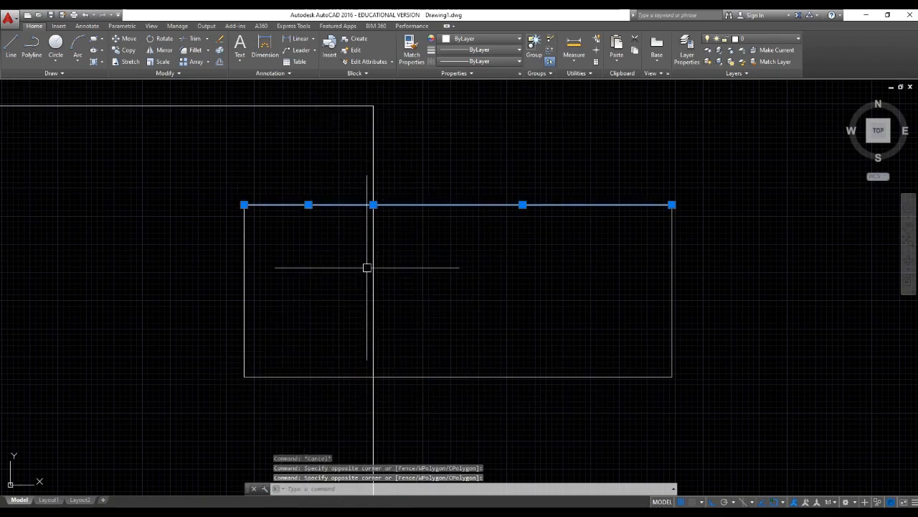
key(Escape)
Step: Trim away the part of the five-sided outline's right edge that lies inside the rectangle
text(tr)
key(space)
key(space)
click(417, 297)
click(359, 287)
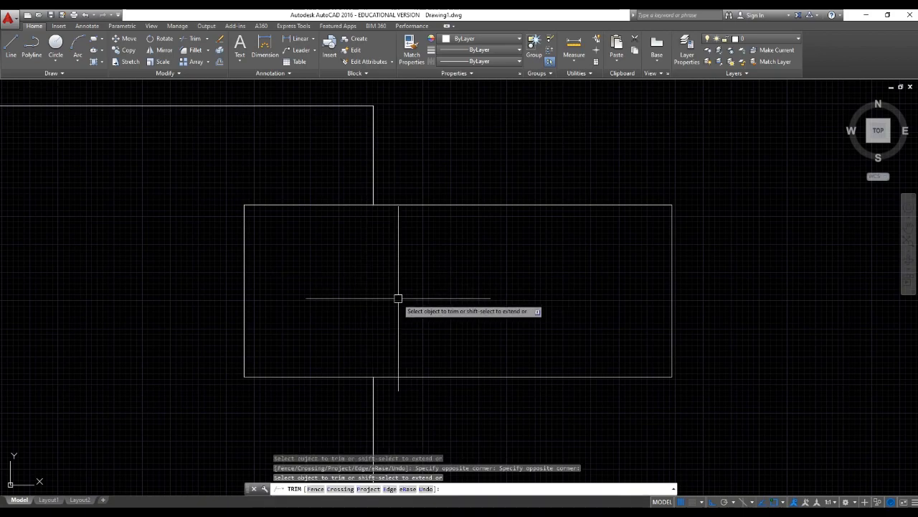
key(Escape)
Step: Draw a vertical line across the rectangle from its lower edge to its upper edge to close the trimmed gap
text(l)
key(space)
click(373, 375)
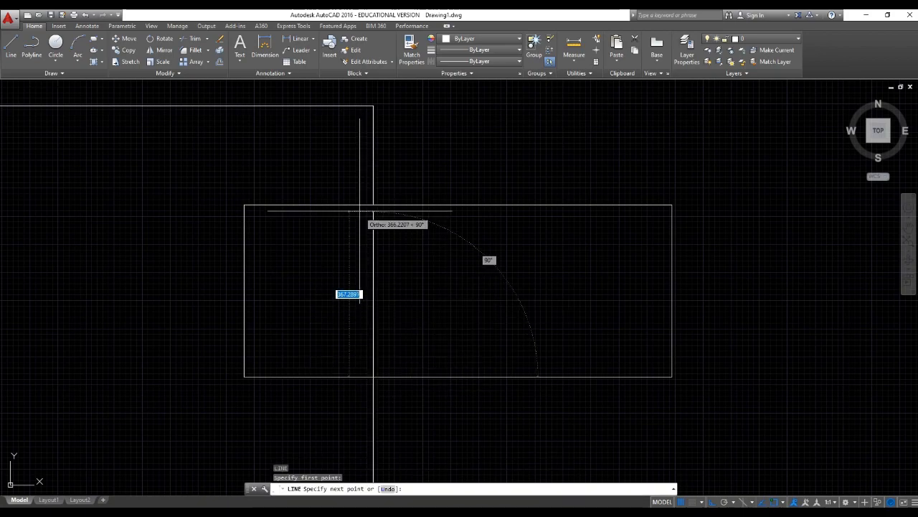
click(371, 204)
key(Escape)
Step: Select the vertical segments and the surrounding lines to check that they are separate pieces, and clear the selection
click(407, 248)
click(304, 304)
click(390, 180)
click(353, 166)
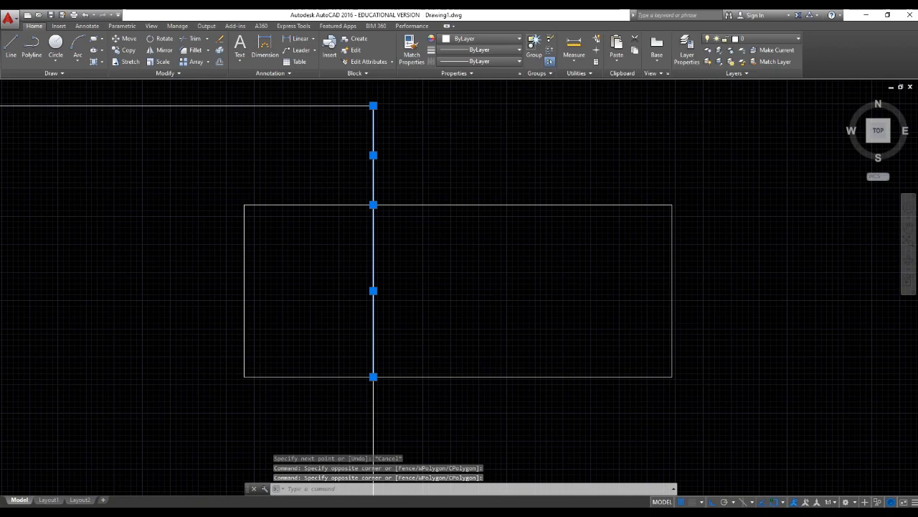
scroll(376, 287, down, 4)
scroll(365, 283, up, 2)
key(Escape)
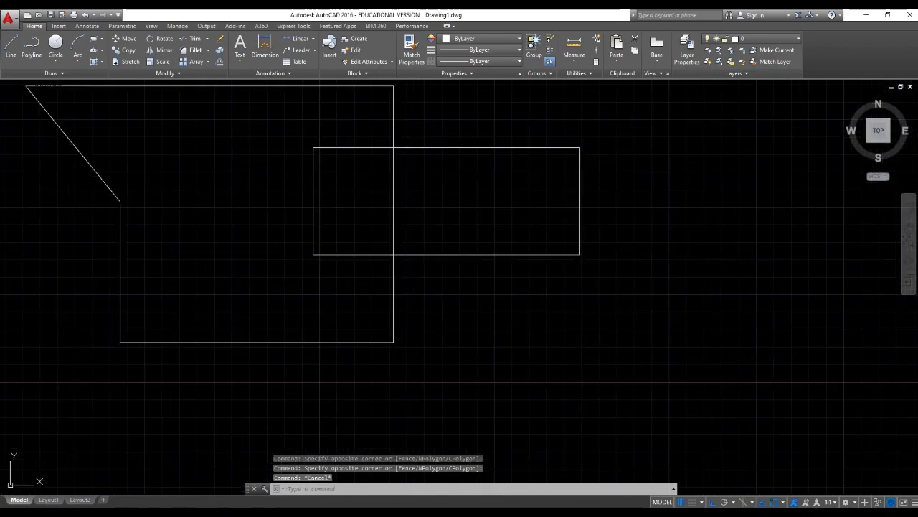
scroll(406, 301, down, 2)
click(581, 345)
click(309, 182)
key(Escape)
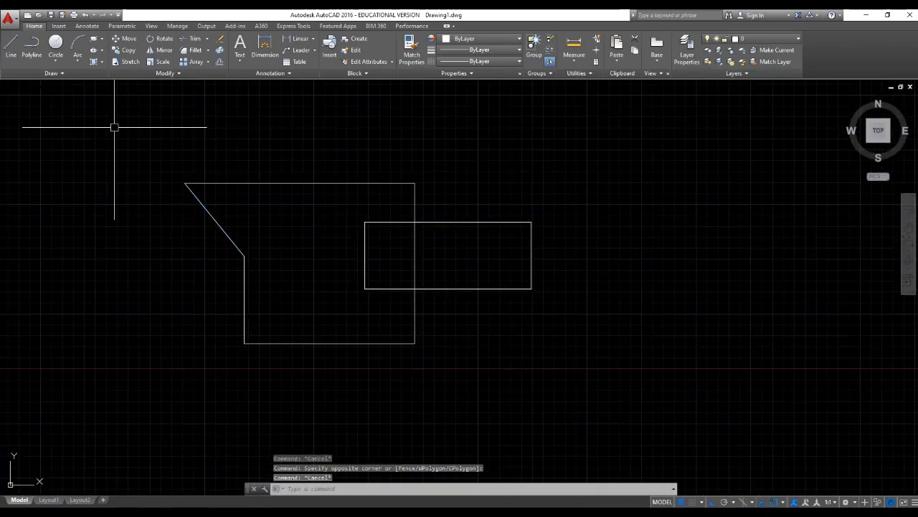
key(Escape)
Step: Convert all the lines of the overlapping outlines into regions in one operation
click(50, 74)
click(7, 96)
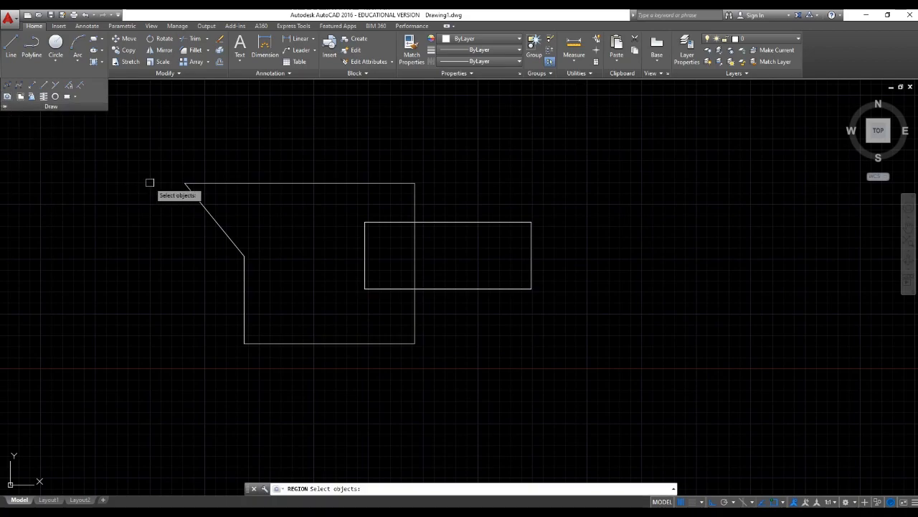
click(142, 158)
click(619, 370)
key(Return)
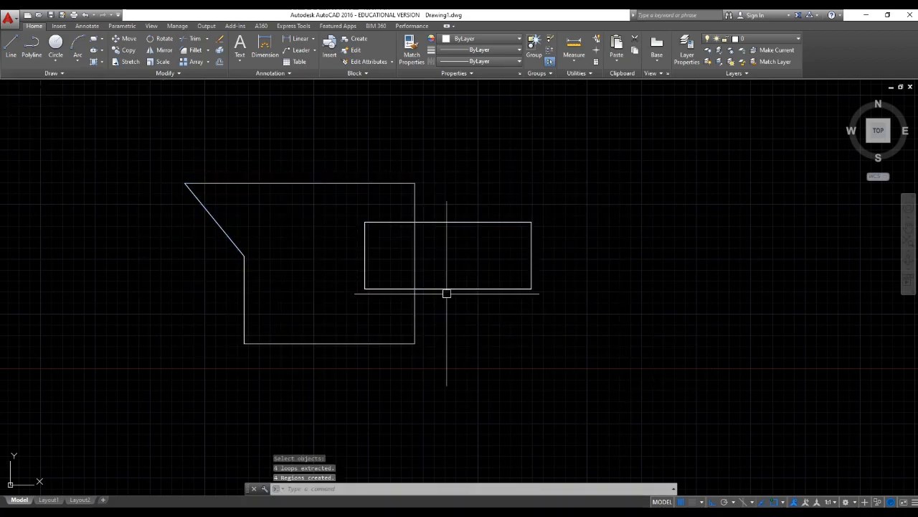
Step: Move the right rectangular region out to the right and the small overlap region out to the left of the outlines
click(437, 289)
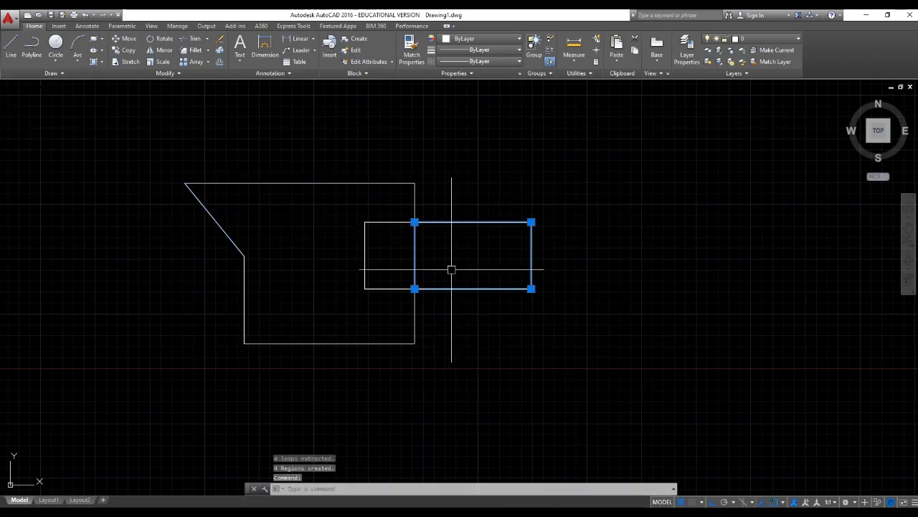
drag(451, 270, 613, 269)
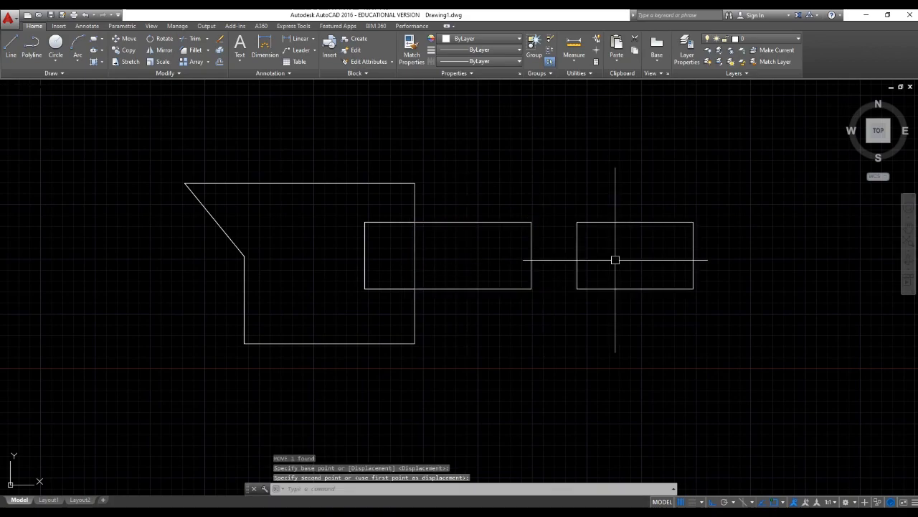
click(353, 273)
drag(353, 273, 124, 308)
Step: Move the region with the projecting rectangle upward and the notched region downward so the two no longer overlap
click(498, 288)
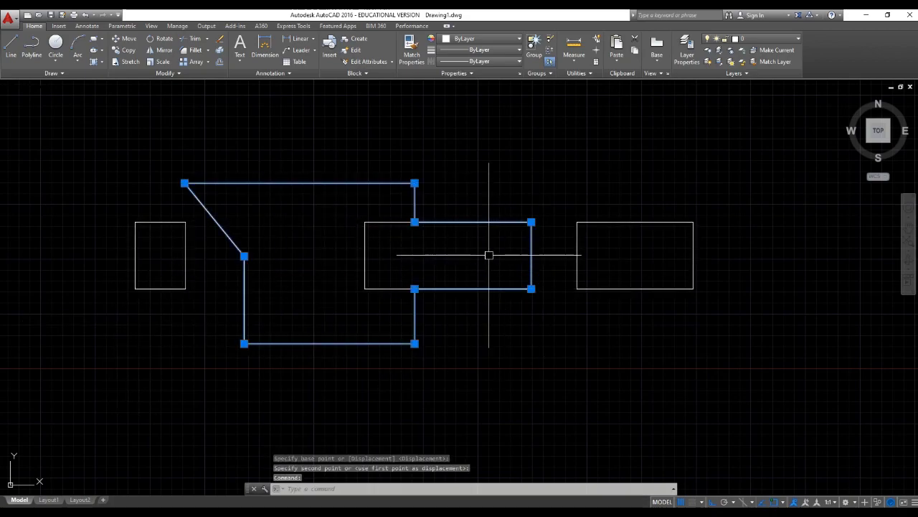
drag(489, 254, 437, 286)
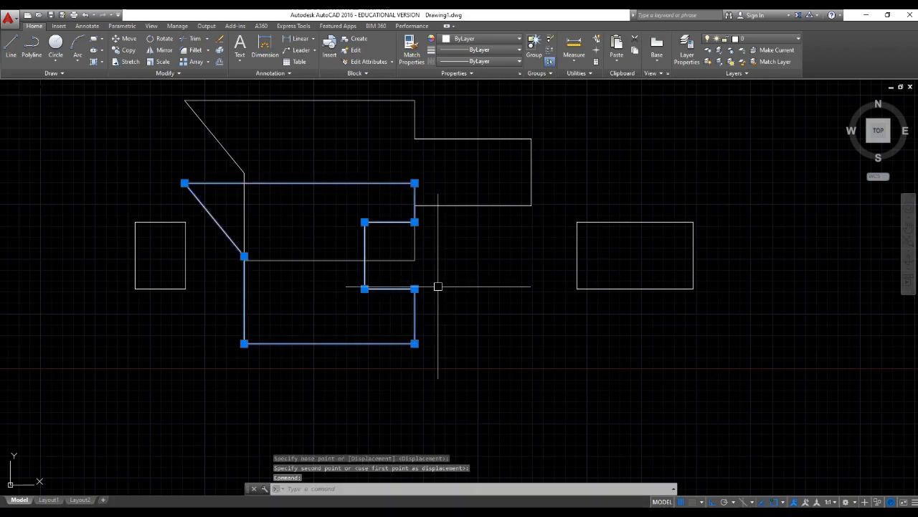
key(space)
click(478, 267)
click(495, 364)
middle_drag(512, 365, 510, 337)
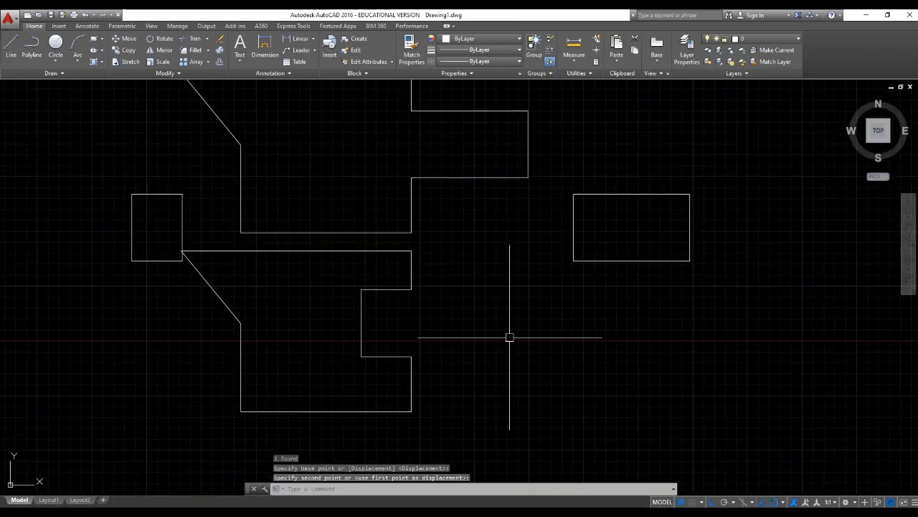
middle_drag(487, 337, 490, 365)
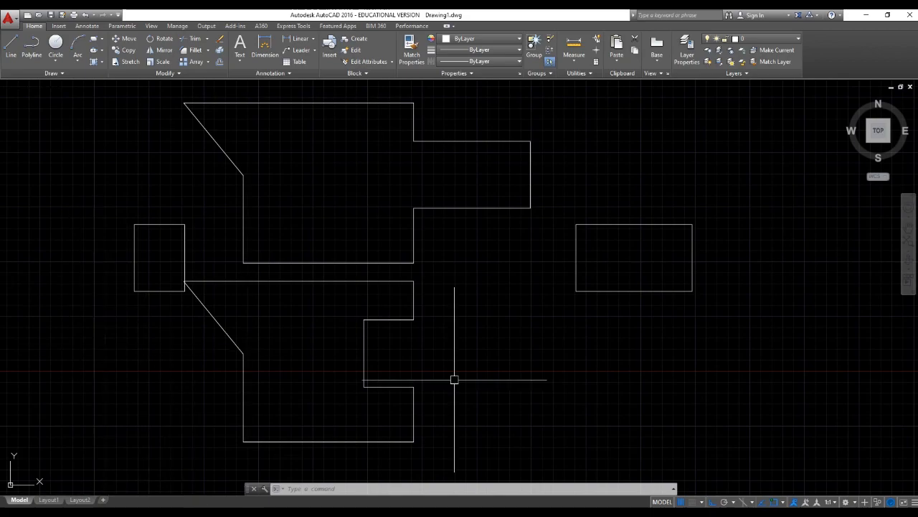
Step: Erase all four separated regions from the drawing
click(686, 406)
click(92, 157)
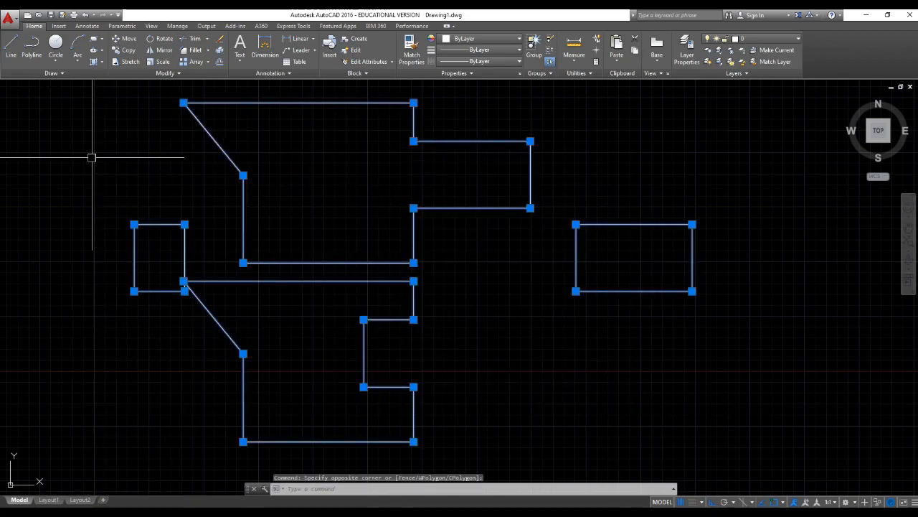
text(e)
key(Return)
click(51, 73)
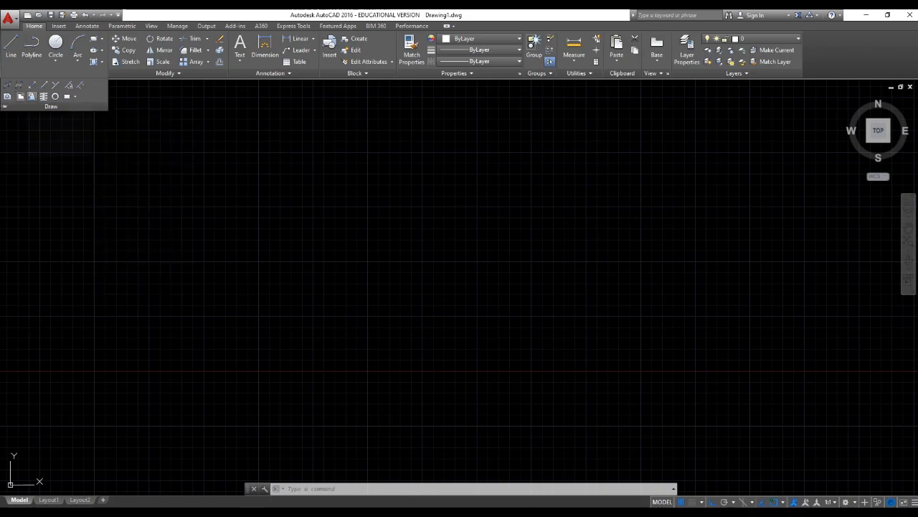
click(322, 147)
click(294, 264)
key(Escape)
Step: Draw a small upright rectangle and a wider rectangle directly below it, starting from the small one's lower-left corner
text(rec)
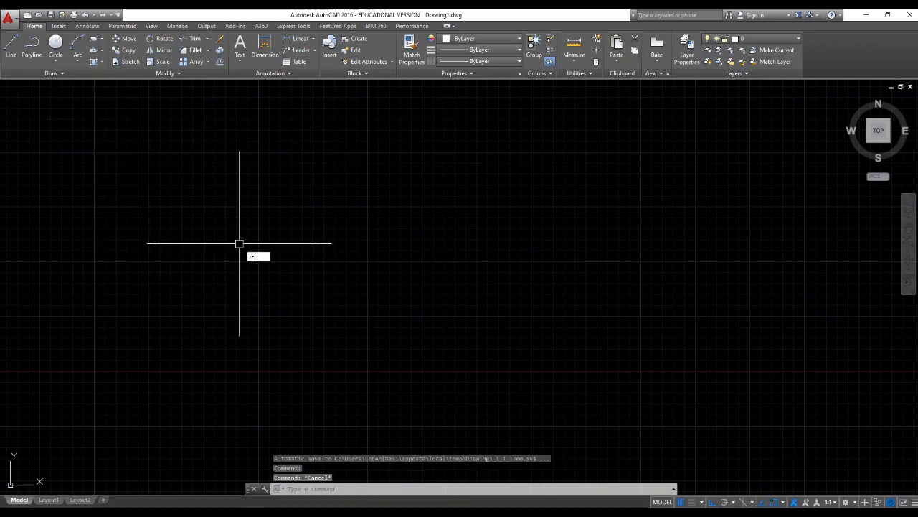
key(Return)
click(322, 165)
click(372, 227)
key(Return)
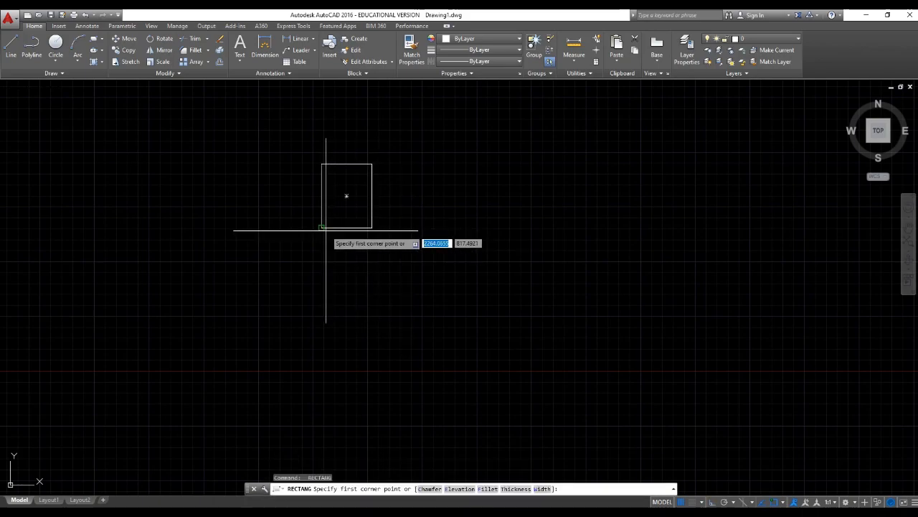
click(322, 228)
click(439, 295)
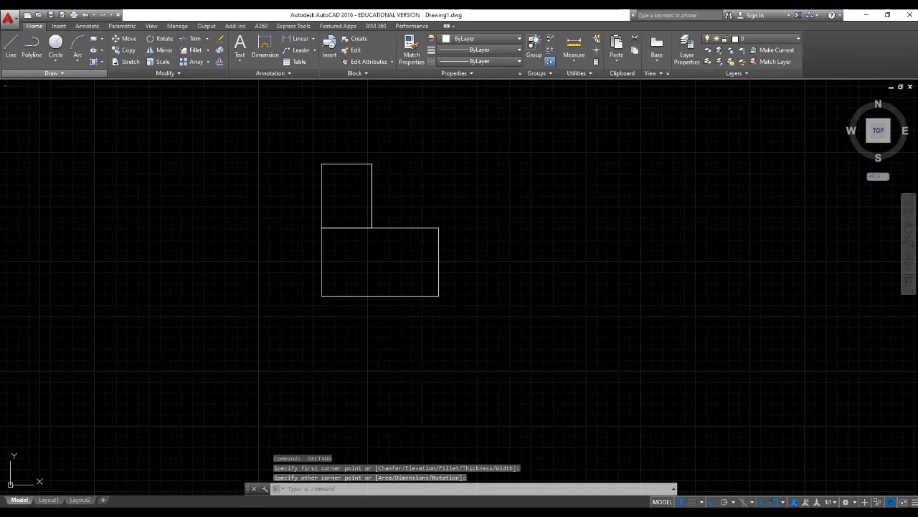
Step: Draw an irregular eight-sided wipeout polygon that covers both adjoining rectangles
click(51, 73)
click(20, 96)
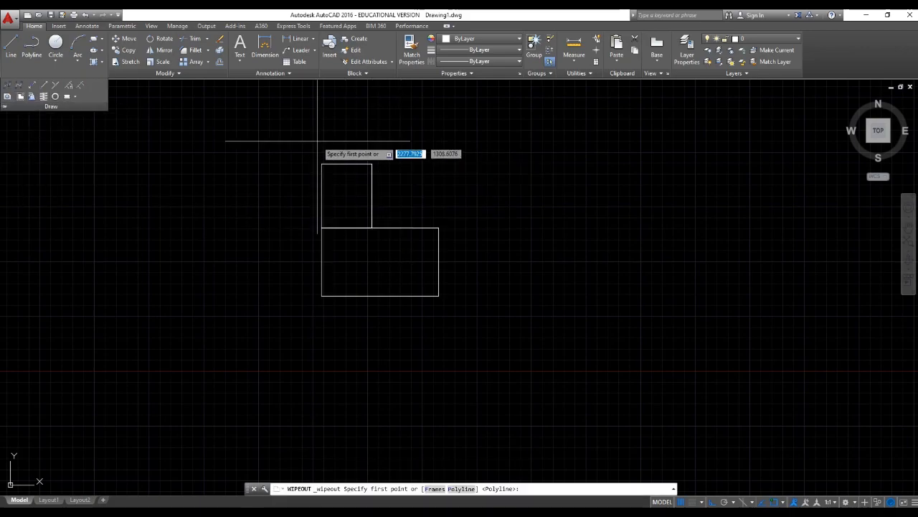
click(289, 130)
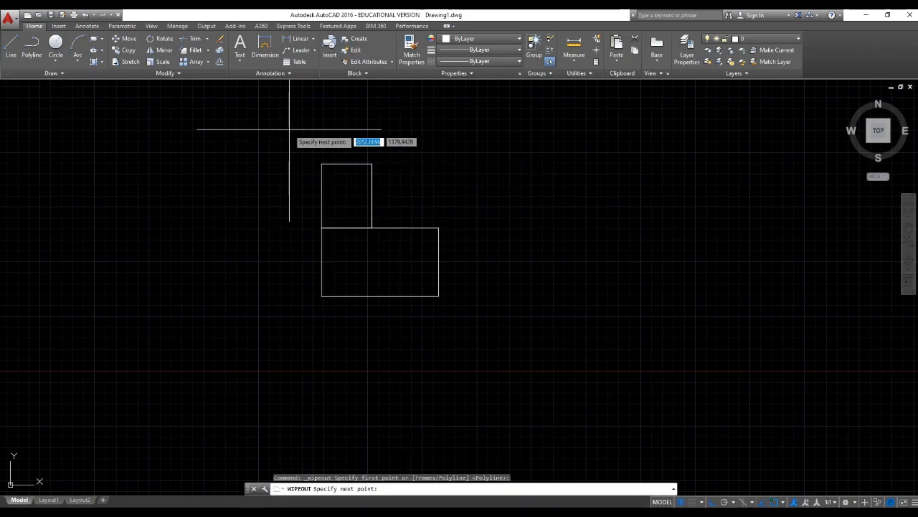
click(259, 293)
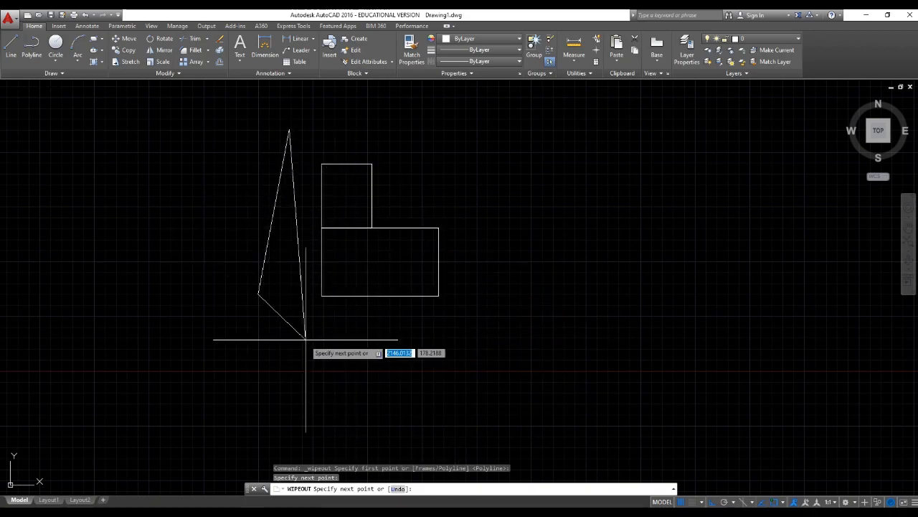
click(373, 350)
click(416, 314)
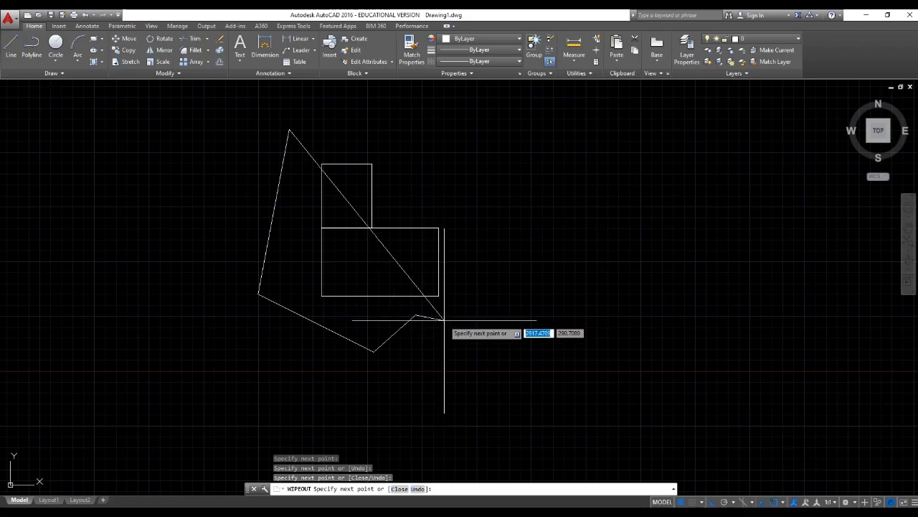
click(493, 339)
click(470, 182)
click(390, 163)
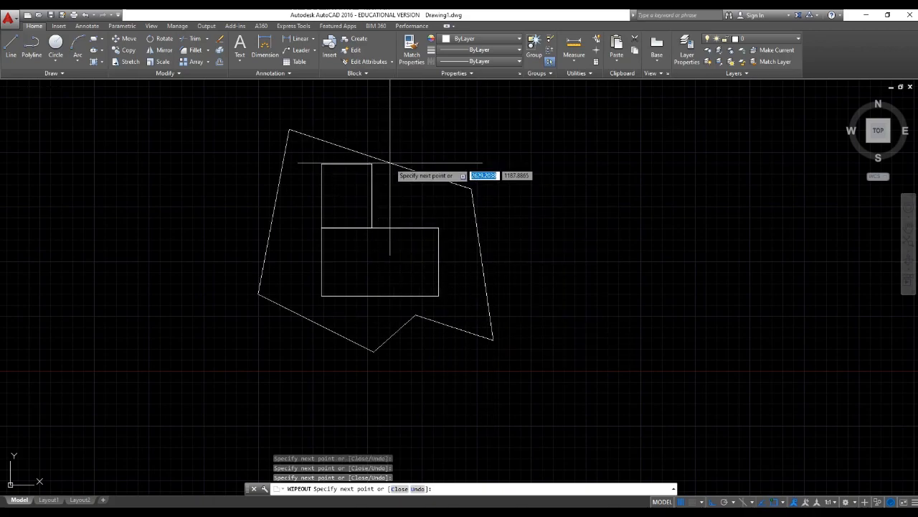
click(369, 111)
key(Return)
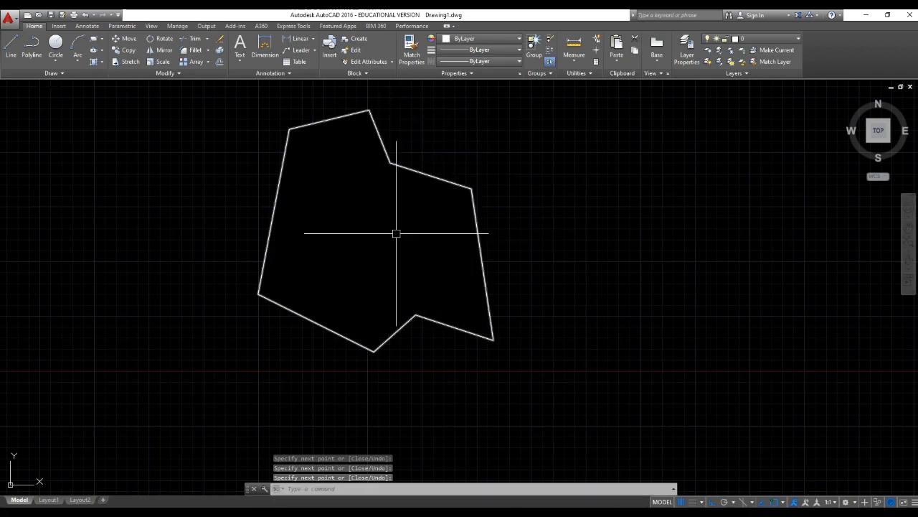
middle_drag(298, 197, 280, 238)
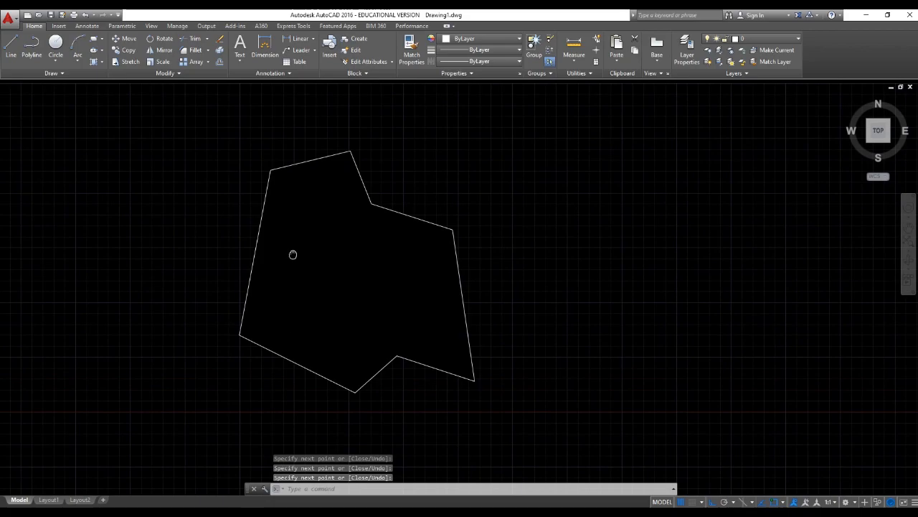
click(381, 206)
right_click(380, 206)
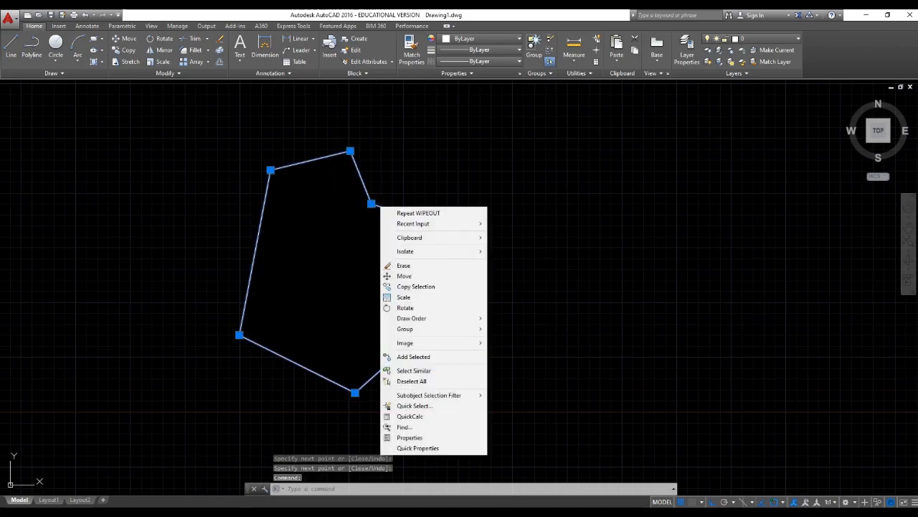
key(Escape)
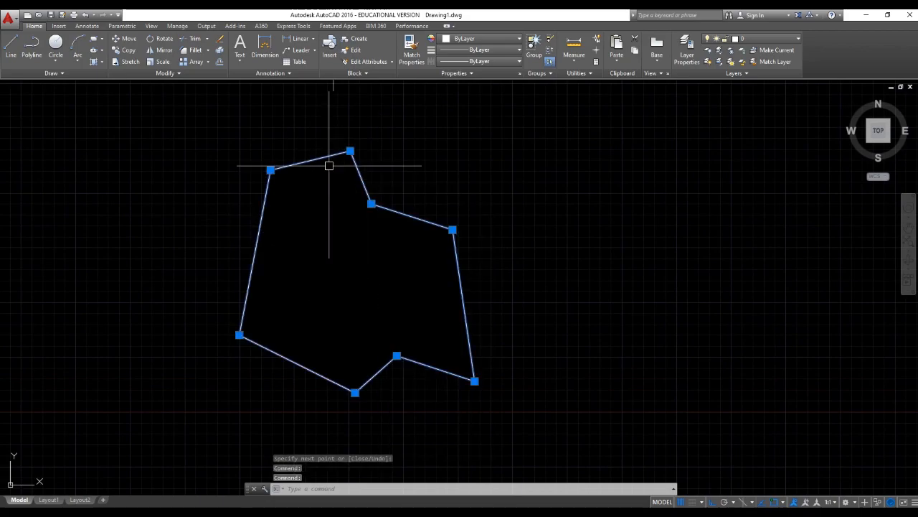
right_click(382, 207)
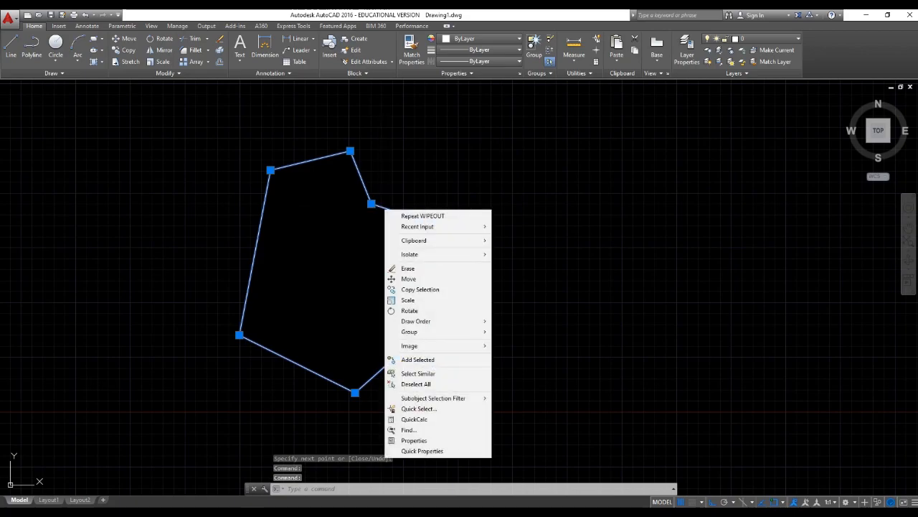
click(76, 150)
click(50, 73)
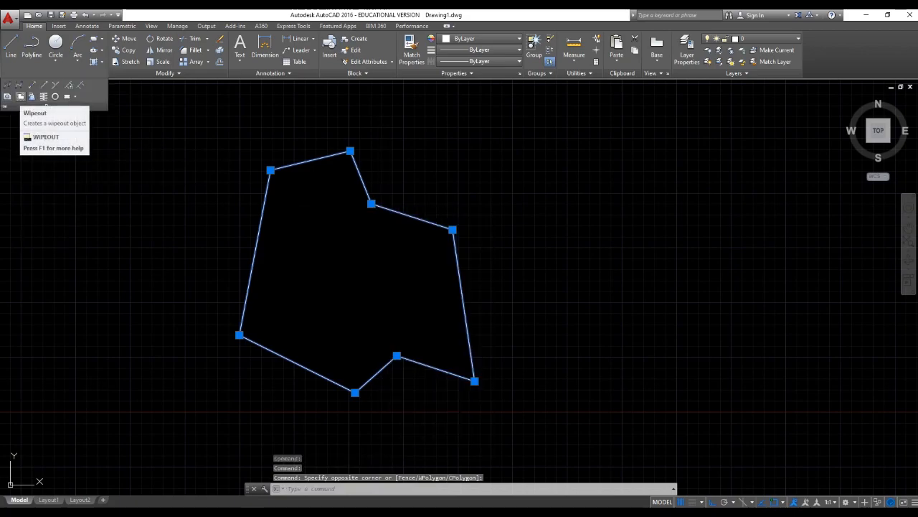
click(198, 153)
right_click(324, 155)
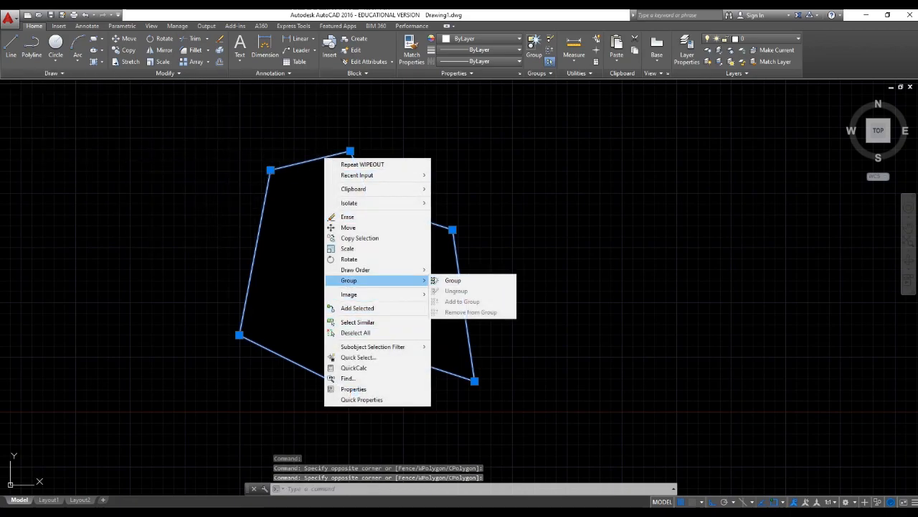
click(492, 242)
click(469, 272)
click(419, 275)
click(344, 246)
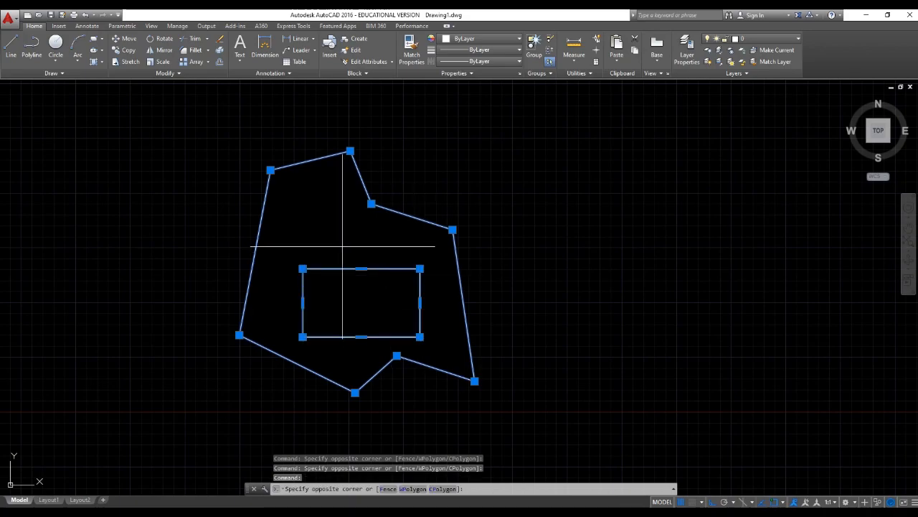
click(284, 280)
key(Escape)
Step: Move the wipeout horizontally to the right until it is clear of the two rectangles
click(456, 256)
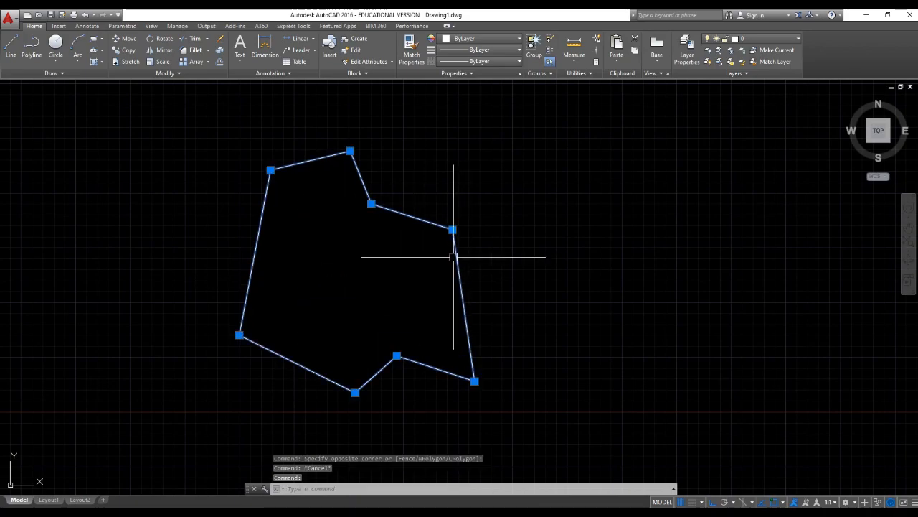
text(m)
key(Return)
click(467, 273)
click(677, 272)
key(Escape)
click(550, 322)
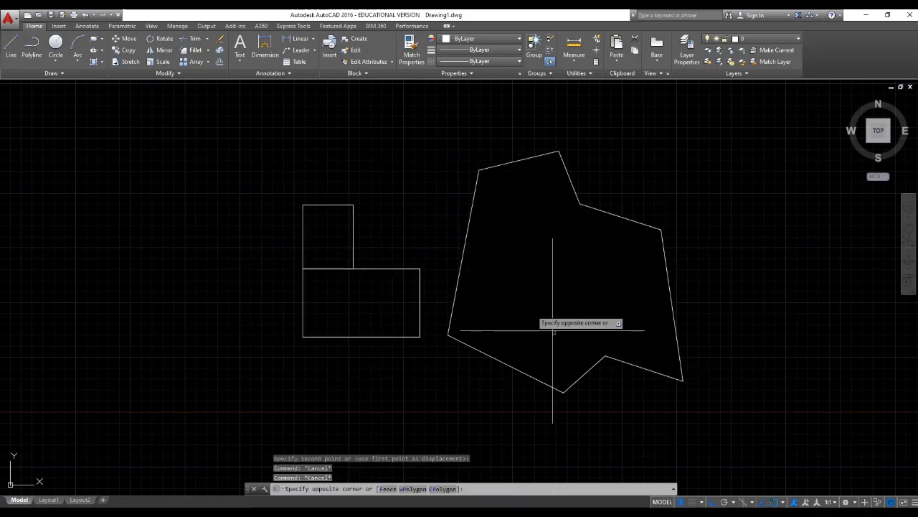
click(414, 231)
key(Escape)
Step: Erase the wipeout and both adjoining rectangles from the drawing
click(507, 362)
text(e)
key(Return)
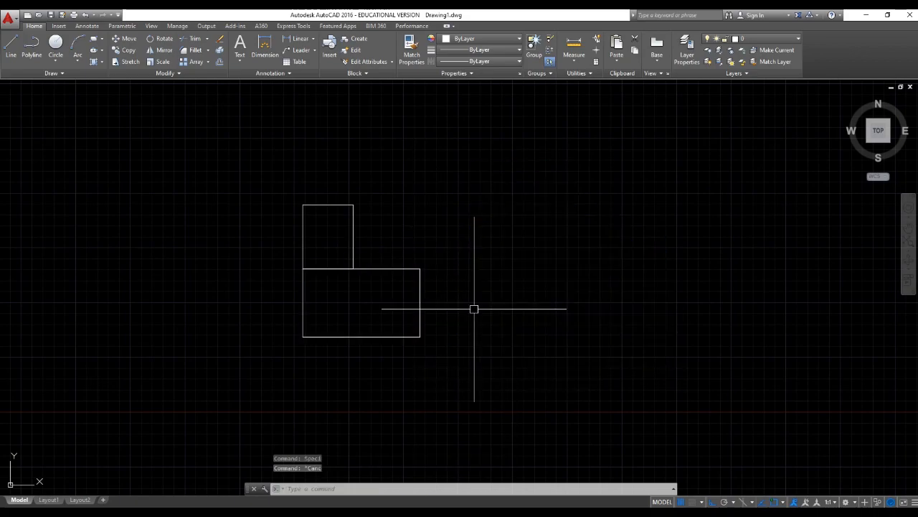
click(51, 73)
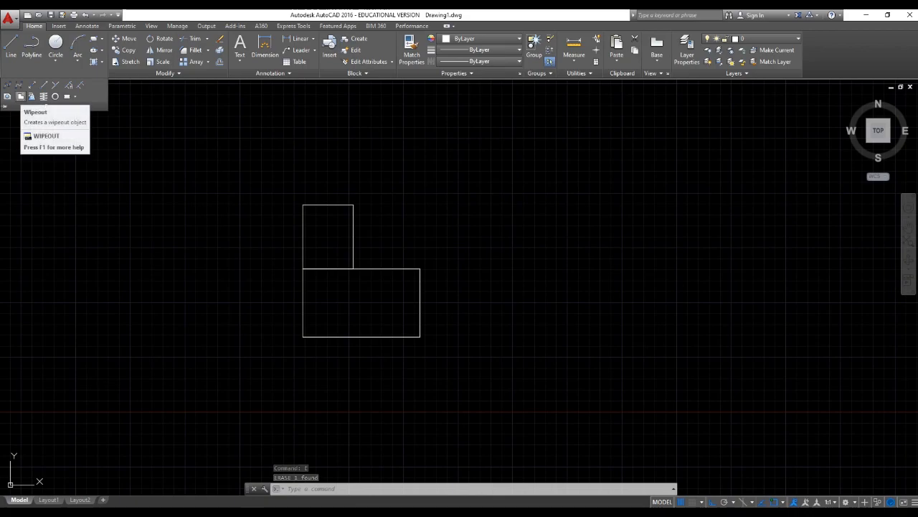
click(492, 369)
click(228, 198)
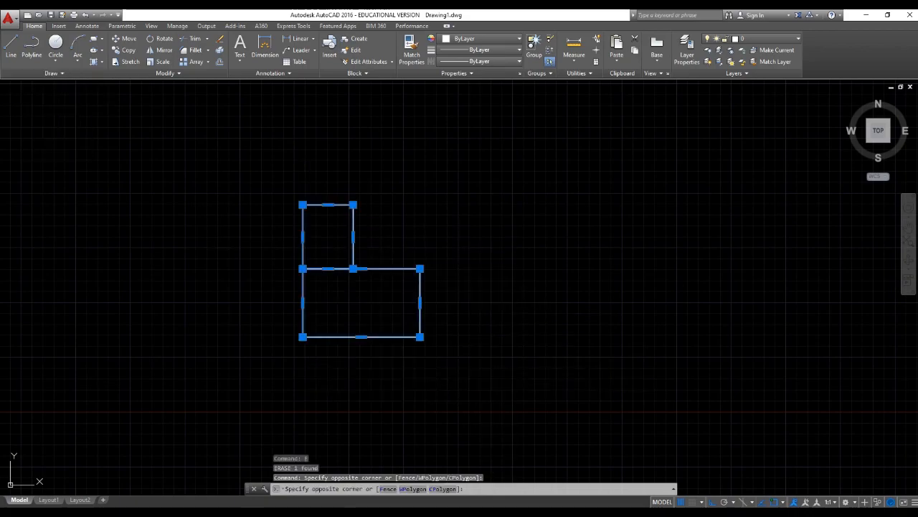
text(e)
key(Return)
click(50, 73)
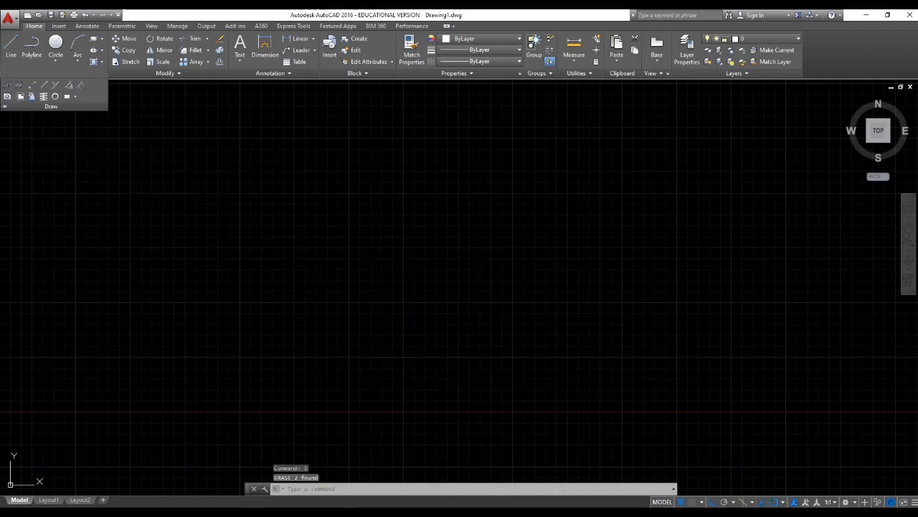
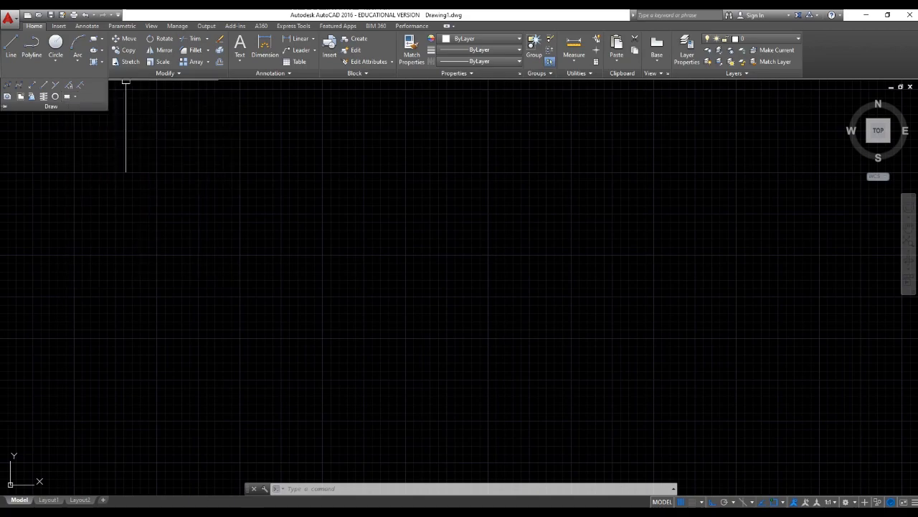
click(132, 94)
click(120, 123)
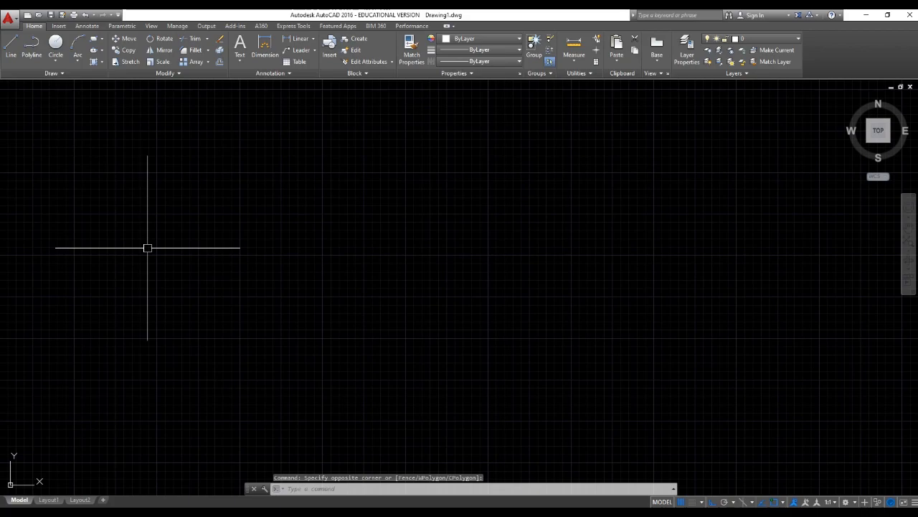
Step: Draw a long, thin horizontal rectangle in the empty drawing
text(rec)
key(Return)
click(243, 231)
click(444, 233)
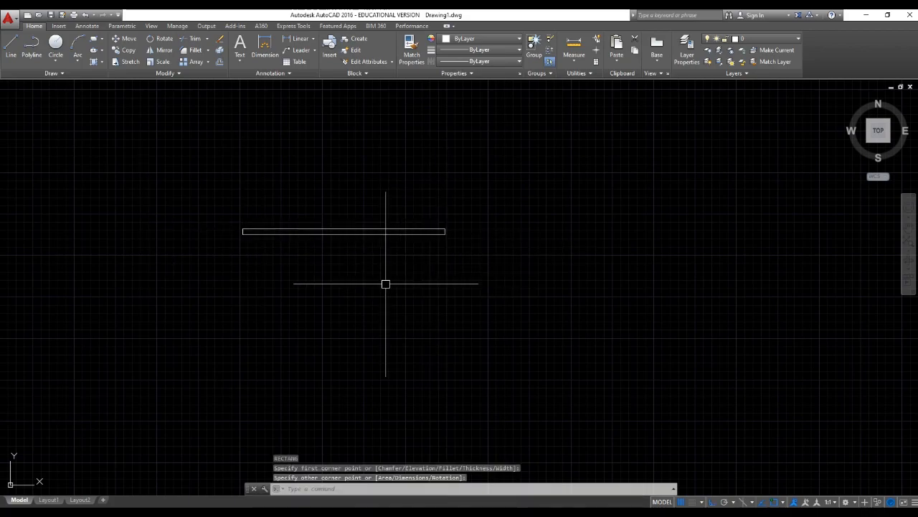
Step: Draw a small circle centred on the left end of the thin rectangle
text(c)
key(Escape)
text(c)
key(Return)
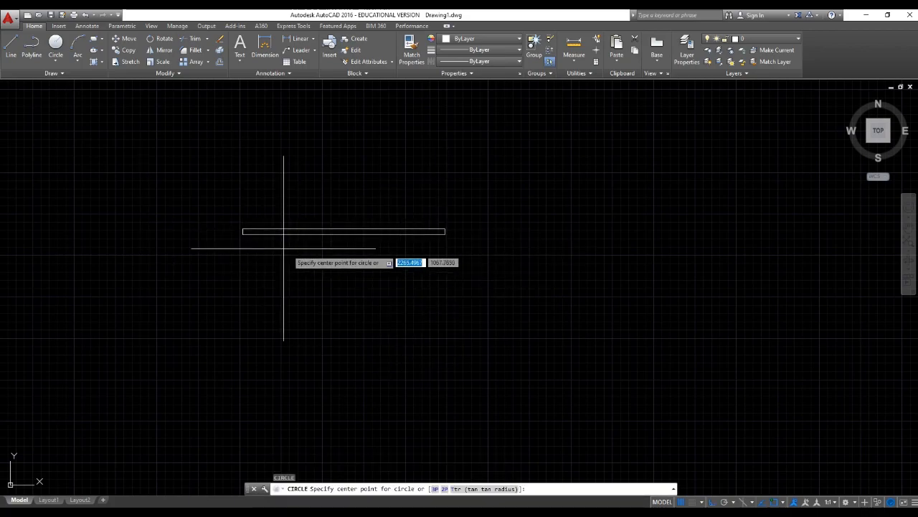
scroll(251, 233, up, 4)
click(227, 229)
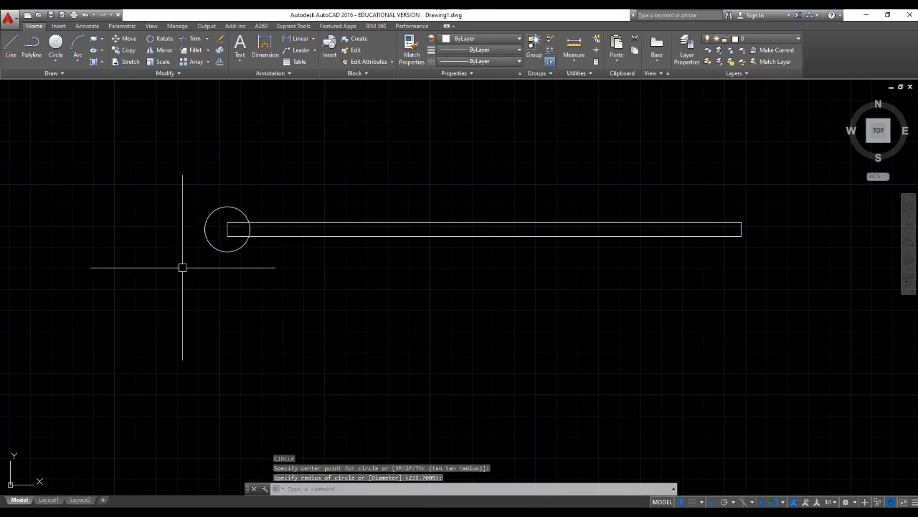
middle_drag(182, 267, 186, 273)
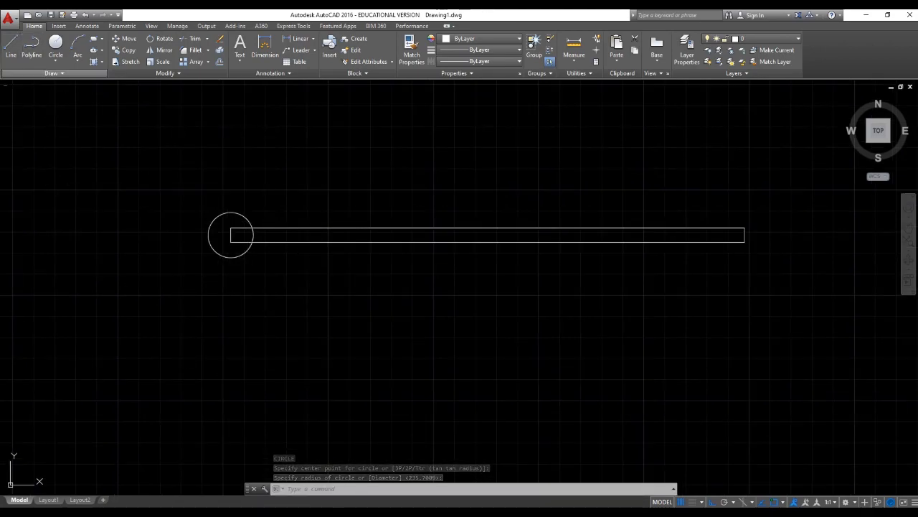
Step: Draw a rectangular revision cloud around the circle and the left end of the thin rectangle
click(51, 74)
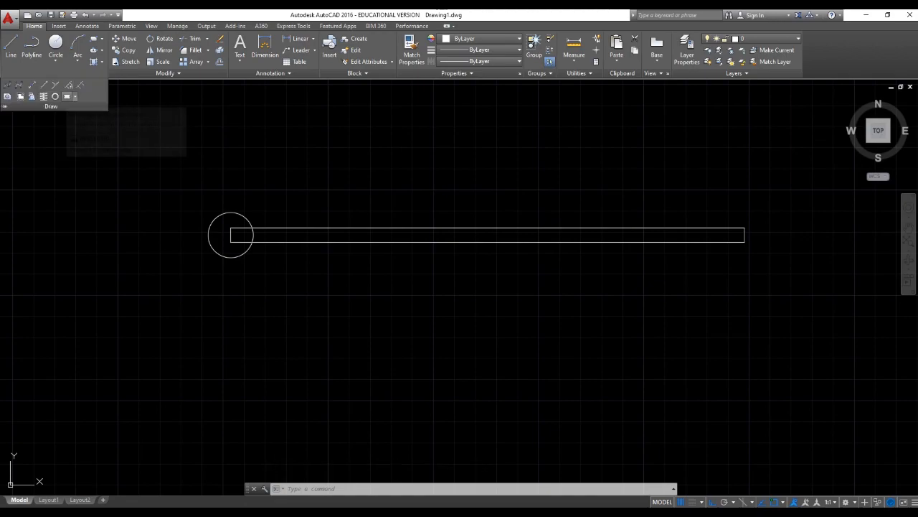
click(74, 96)
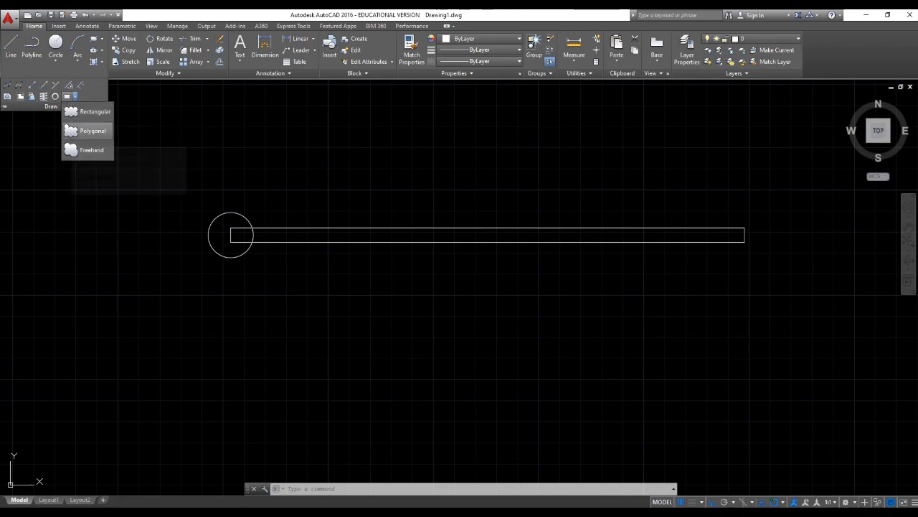
click(92, 111)
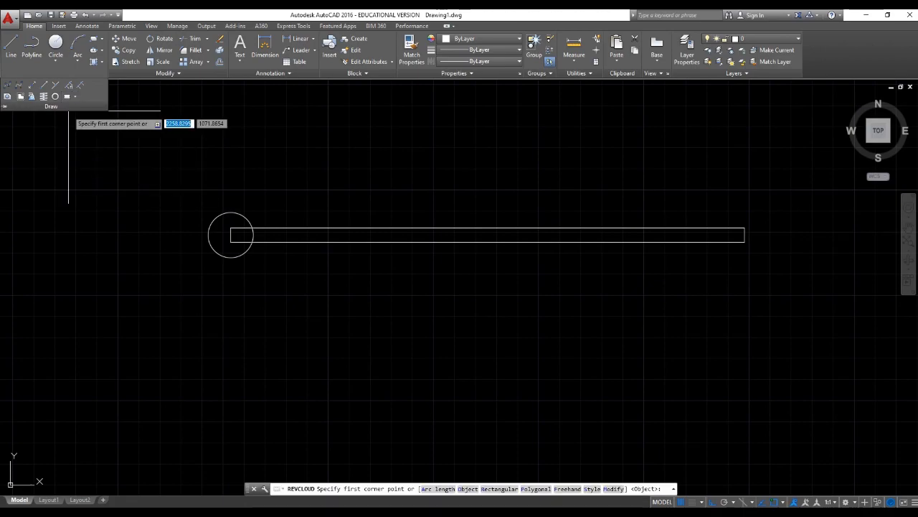
click(131, 156)
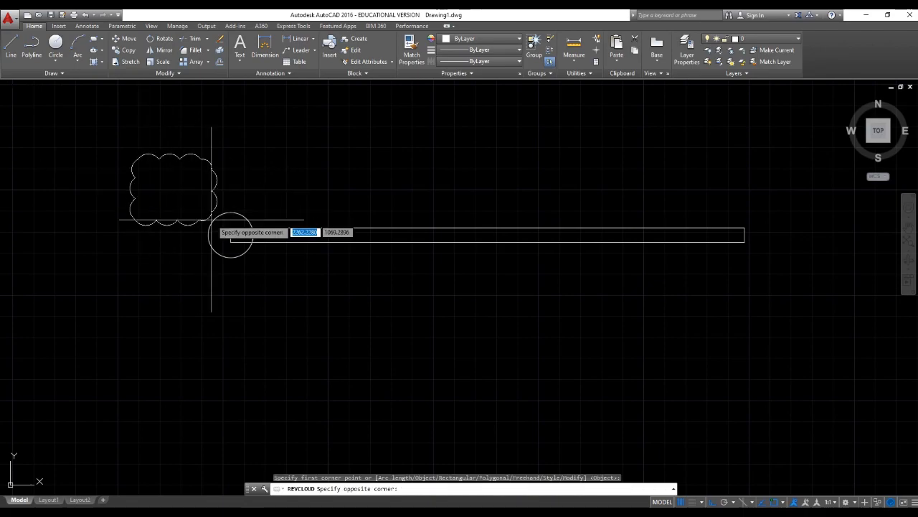
click(362, 332)
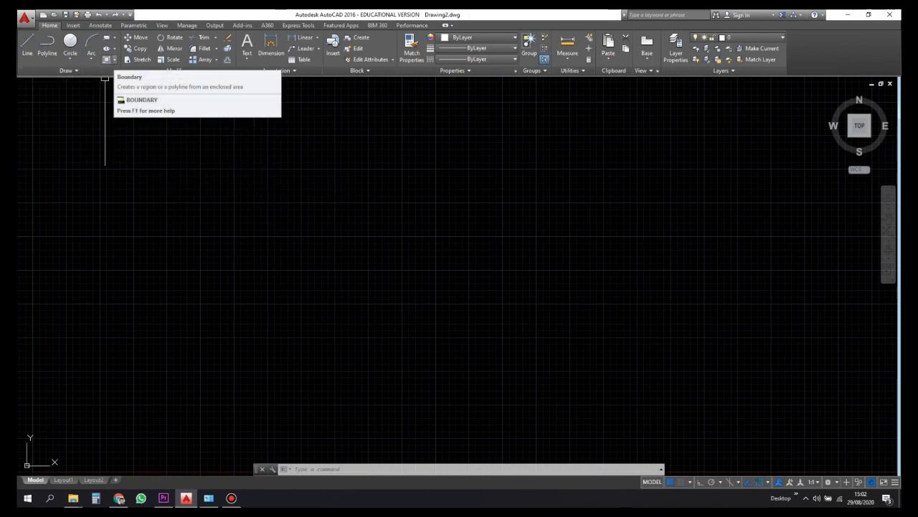
Step: Start the Hatch command and look through the available patterns, from SOLID down to CROSS
click(113, 60)
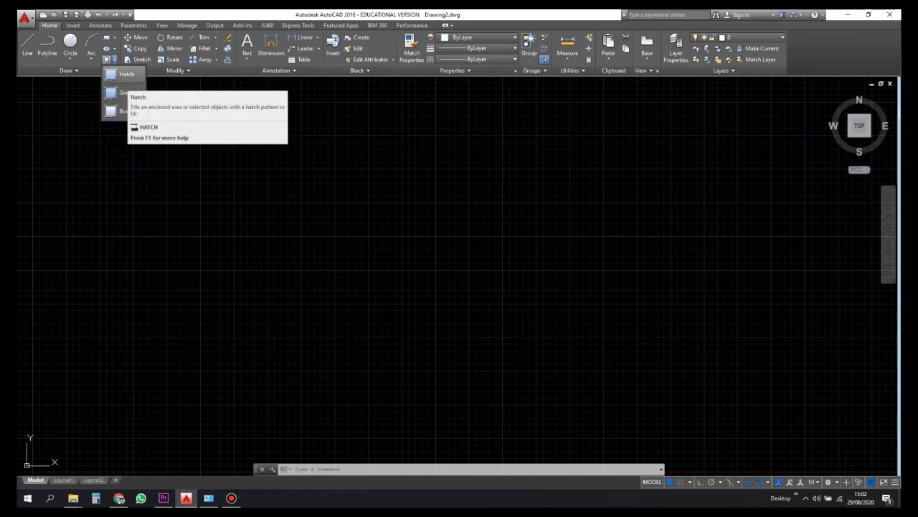
click(124, 74)
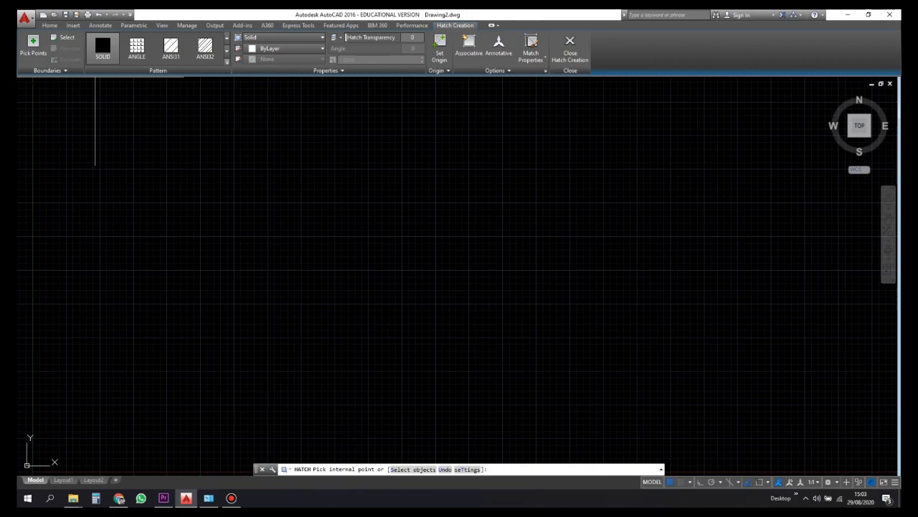
click(227, 61)
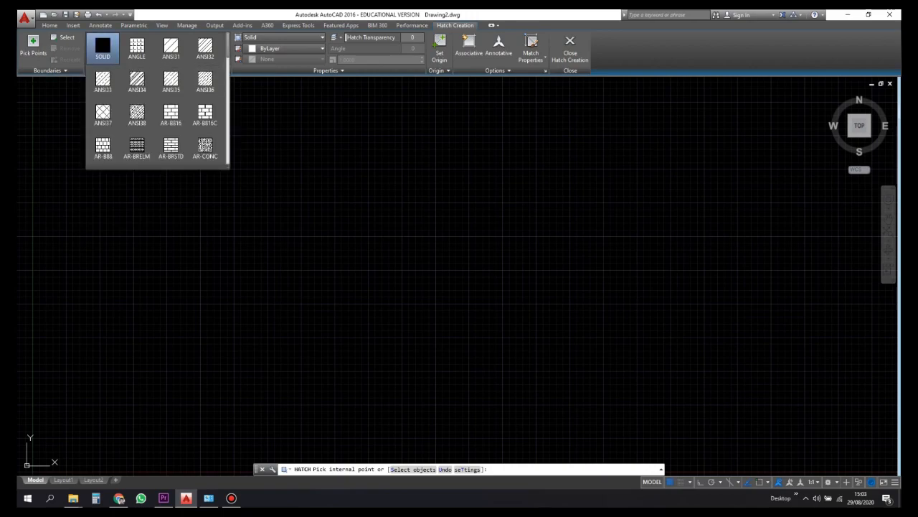
scroll(205, 101, down, 3)
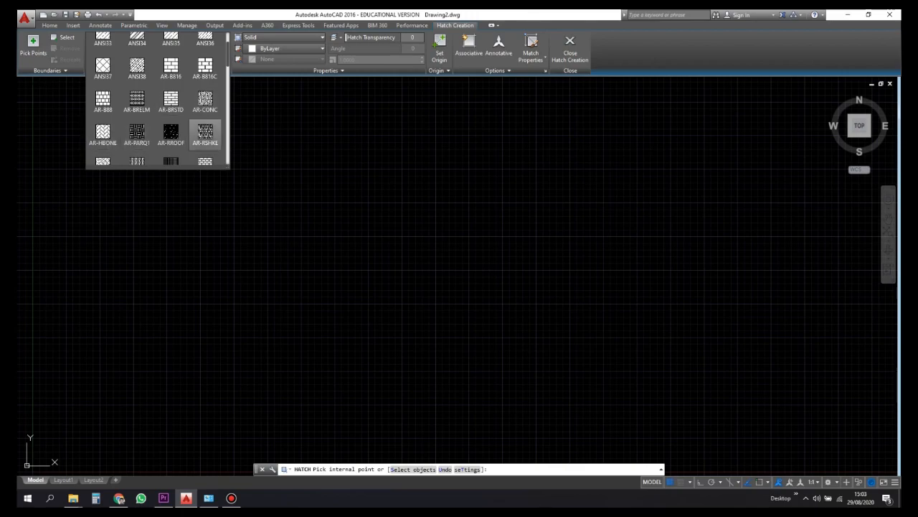
scroll(158, 99, down, 4)
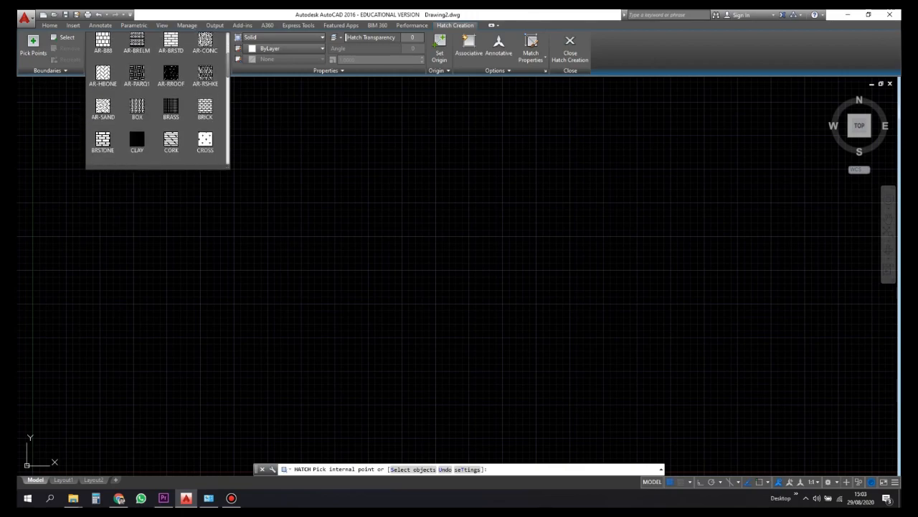
key(Escape)
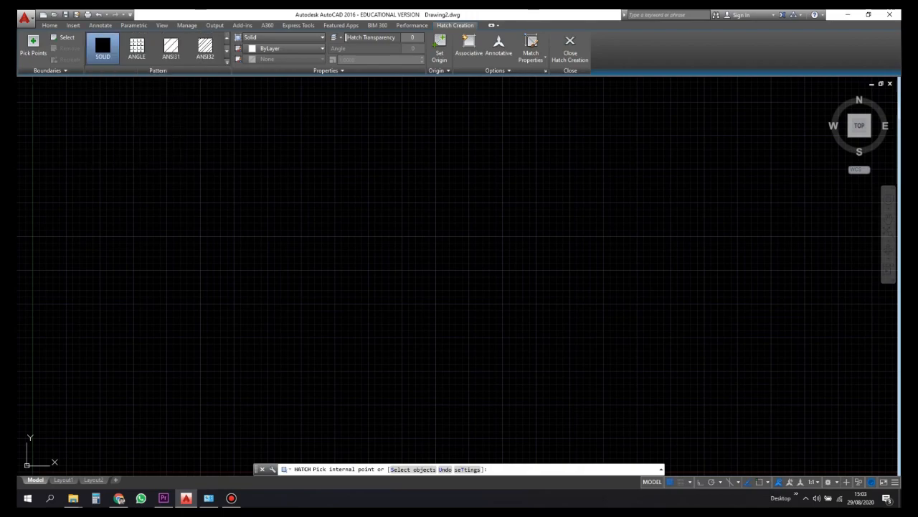
Step: Review the Hatch command's fill types, colour choices and origin options, and leave the command without hatching anything
click(281, 37)
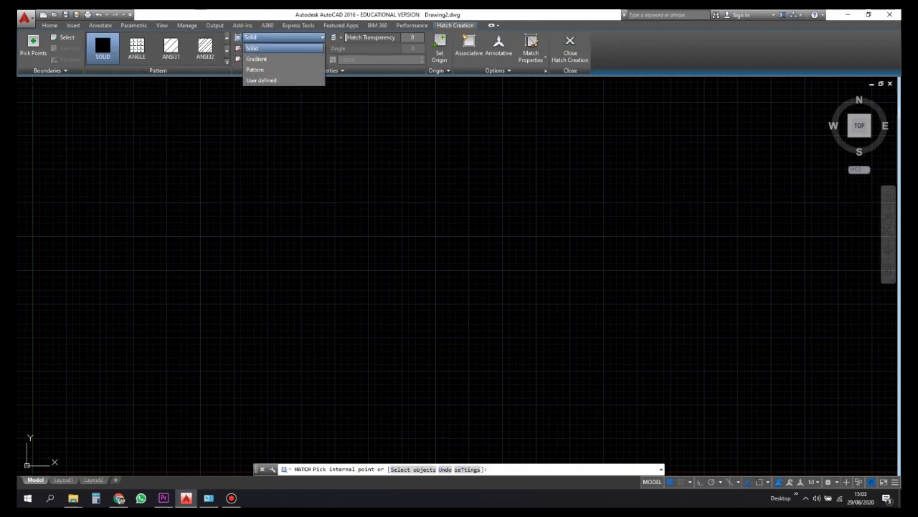
click(280, 47)
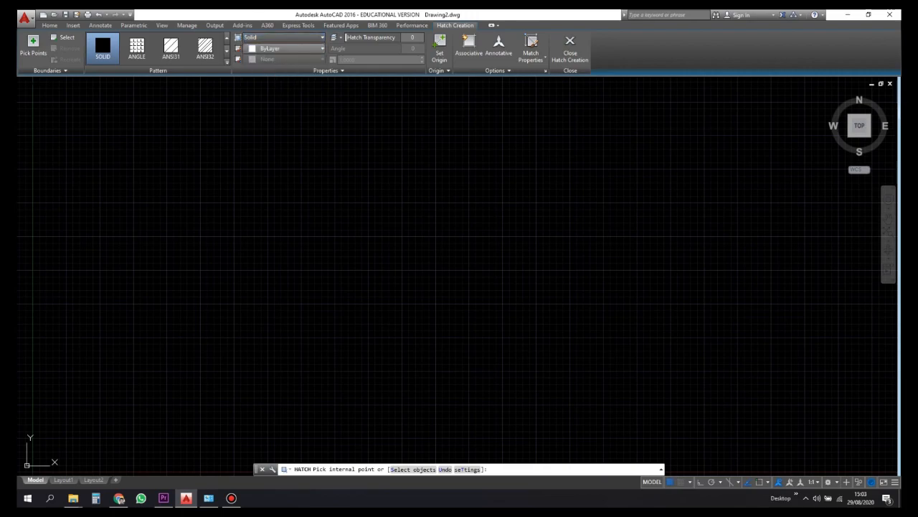
click(284, 48)
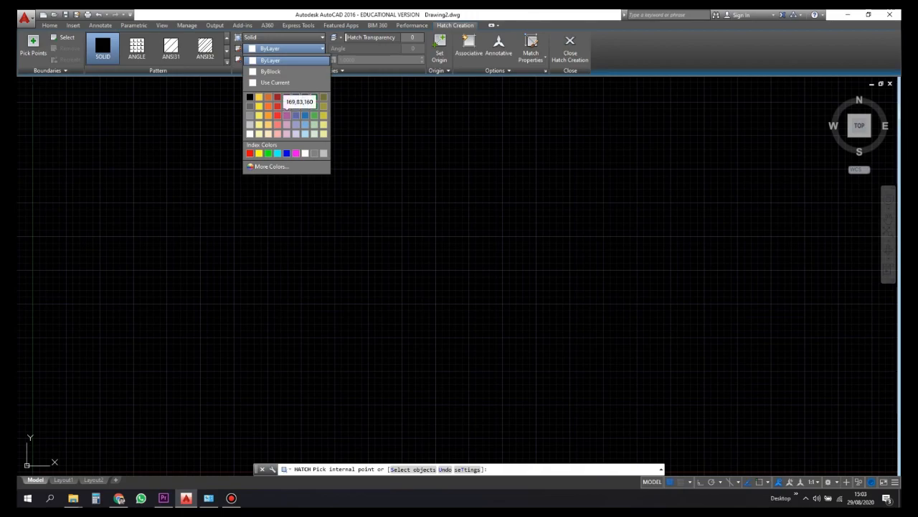
click(288, 61)
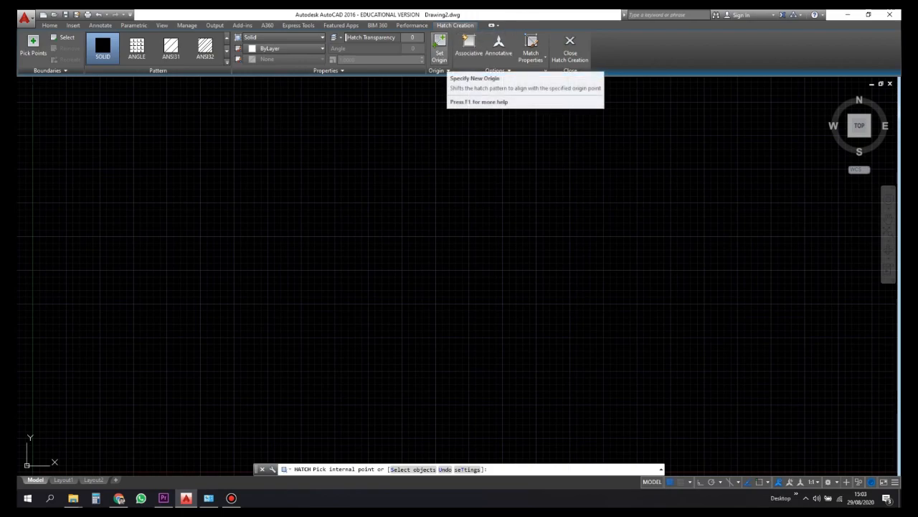
click(446, 71)
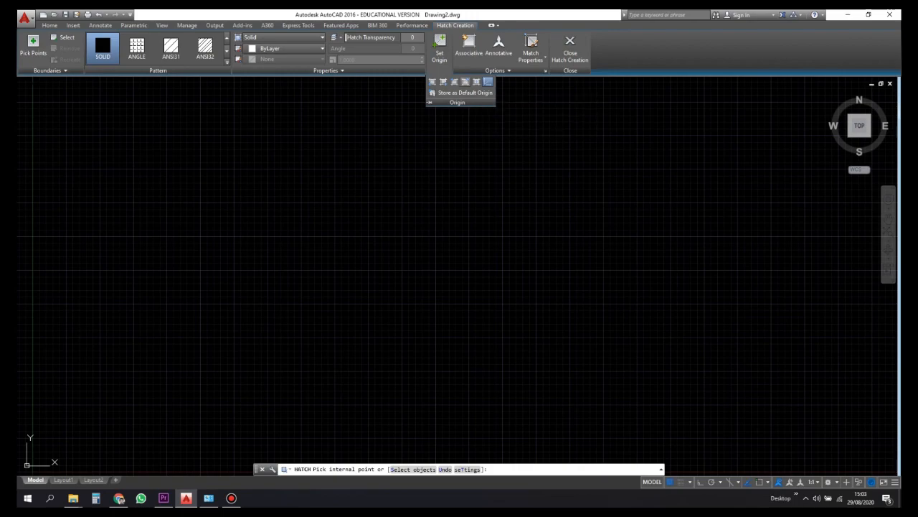
click(497, 70)
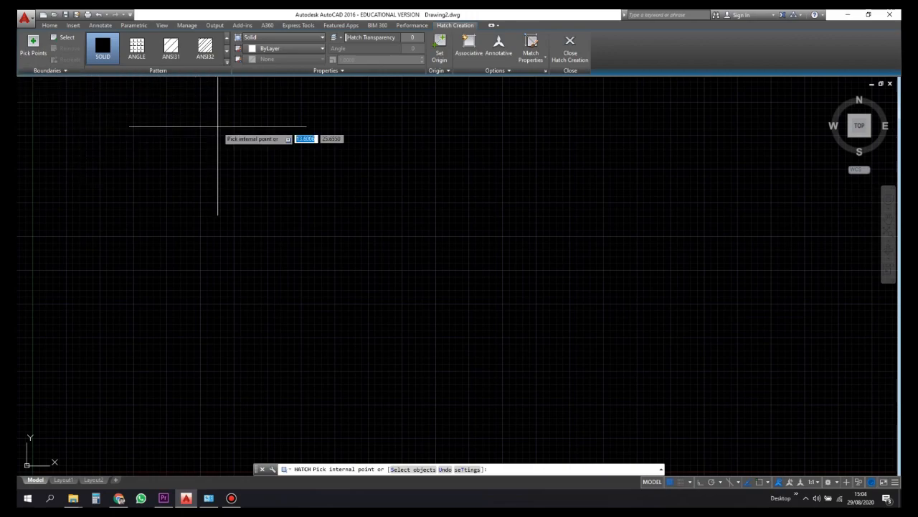
key(Escape)
key(Escape)
key(Escape)
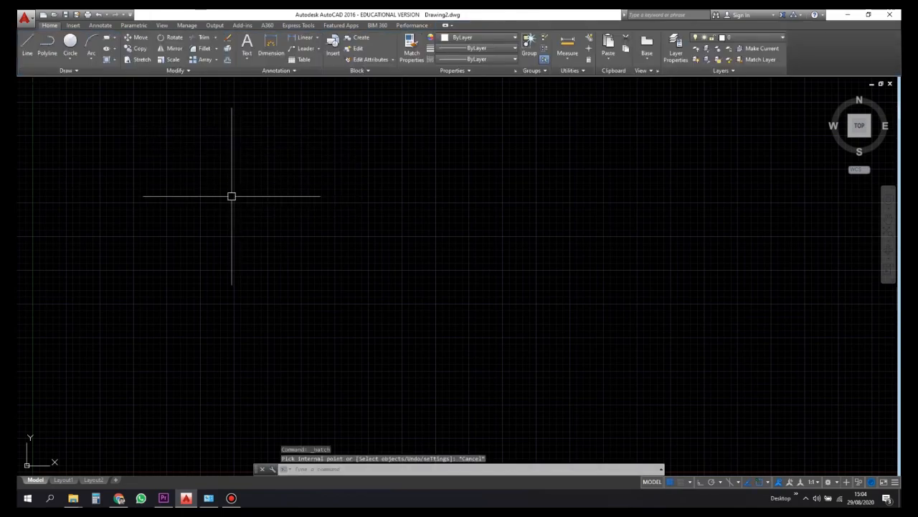
Step: Draw a large, nearly square rectangle in the middle of the empty drawing
key(Return)
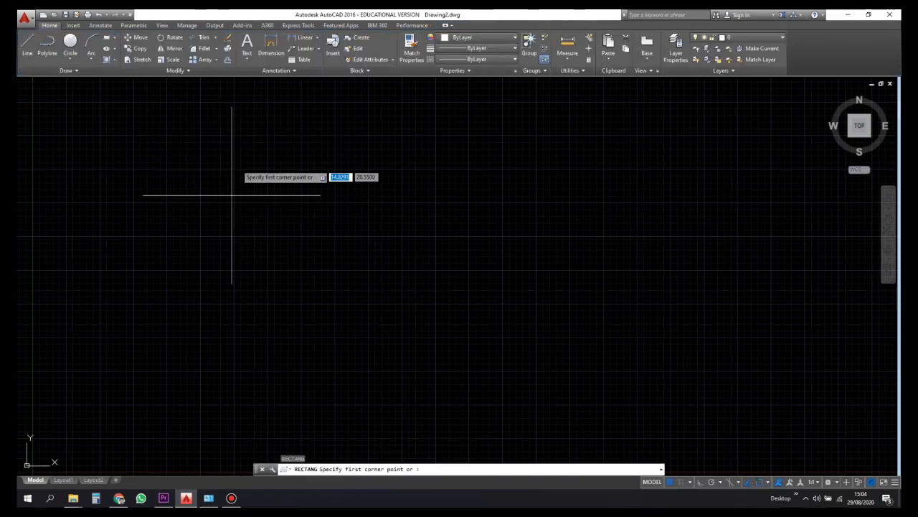
click(238, 123)
click(429, 295)
middle_drag(364, 205, 381, 231)
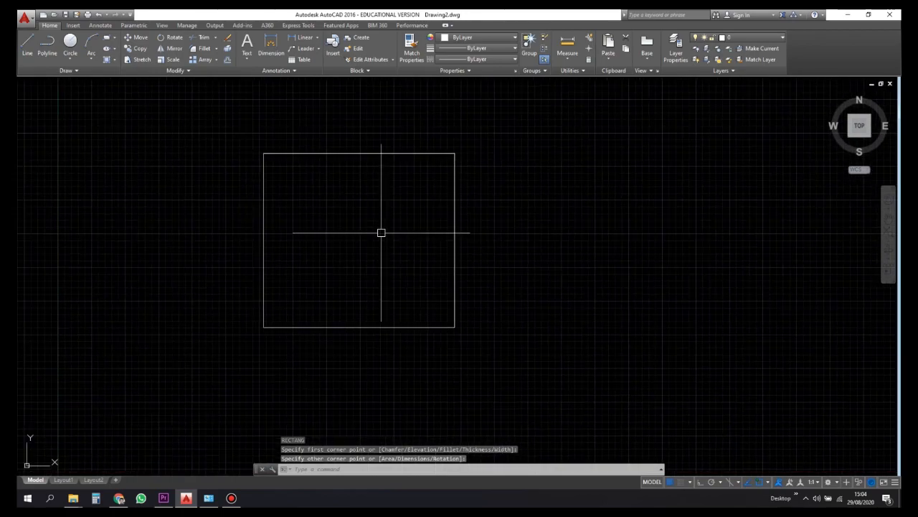
scroll(337, 208, up, 2)
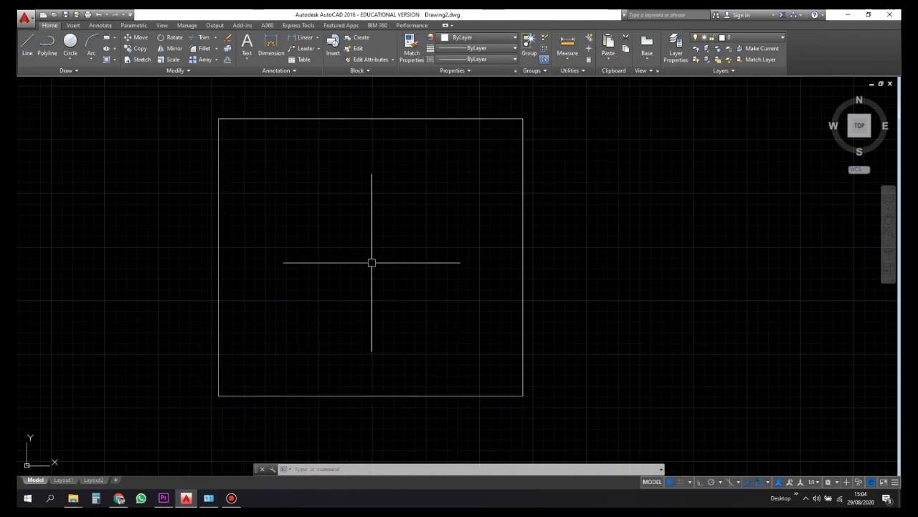
text(l)
key(Return)
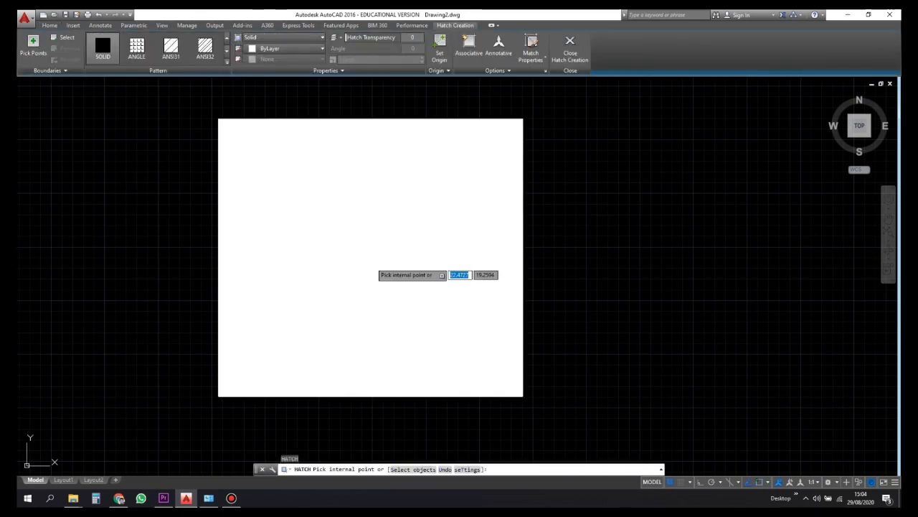
key(Escape)
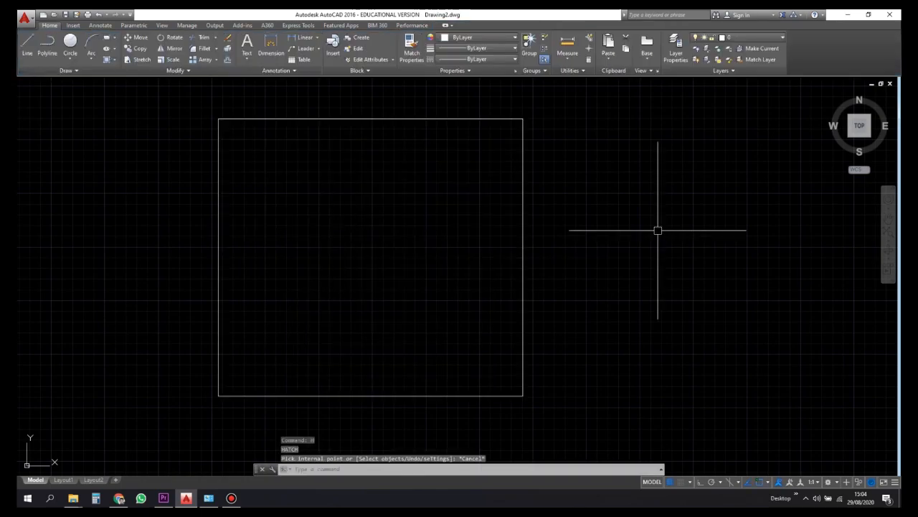
Step: Hatch the inside of the large rectangle with the ANSI32 pattern by picking an internal point
text(h)
key(Return)
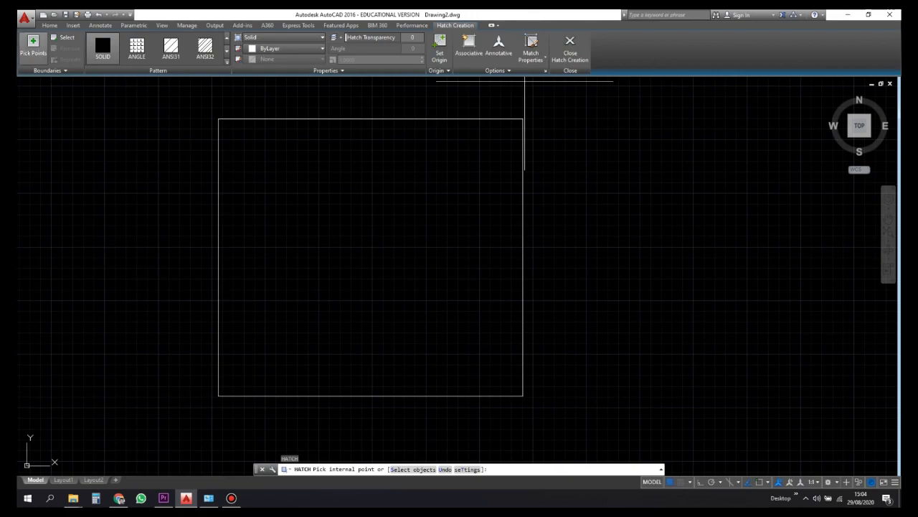
click(33, 45)
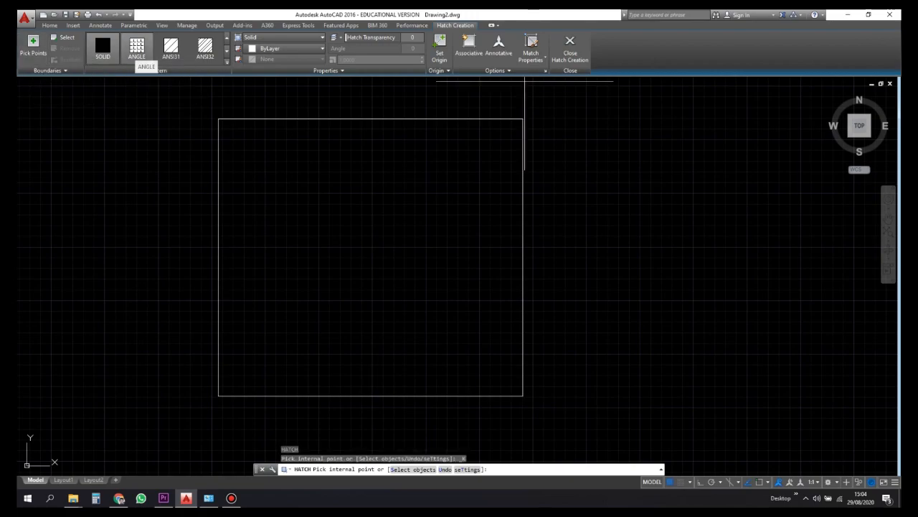
click(205, 48)
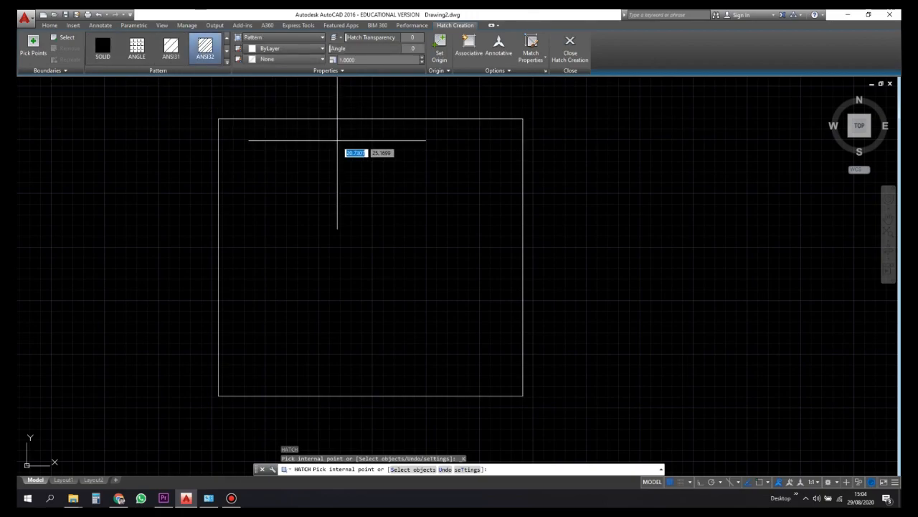
click(337, 158)
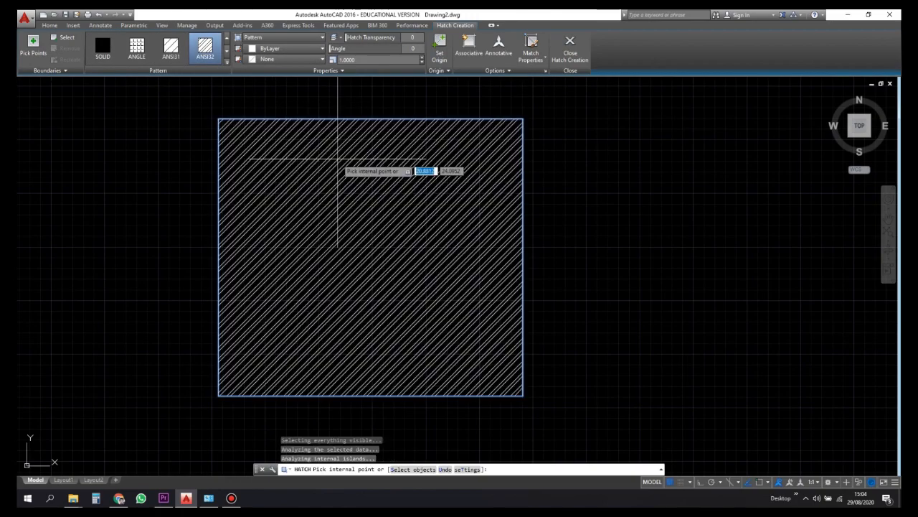
right_click(339, 160)
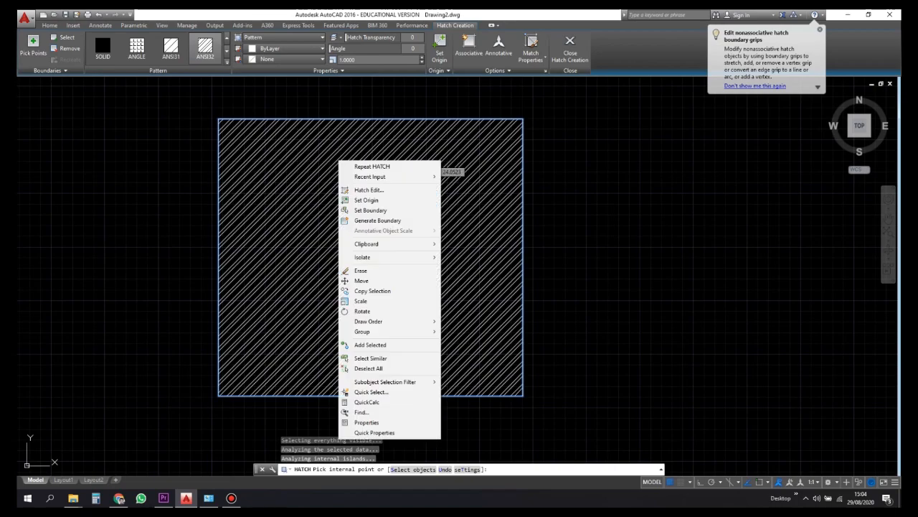
key(Escape)
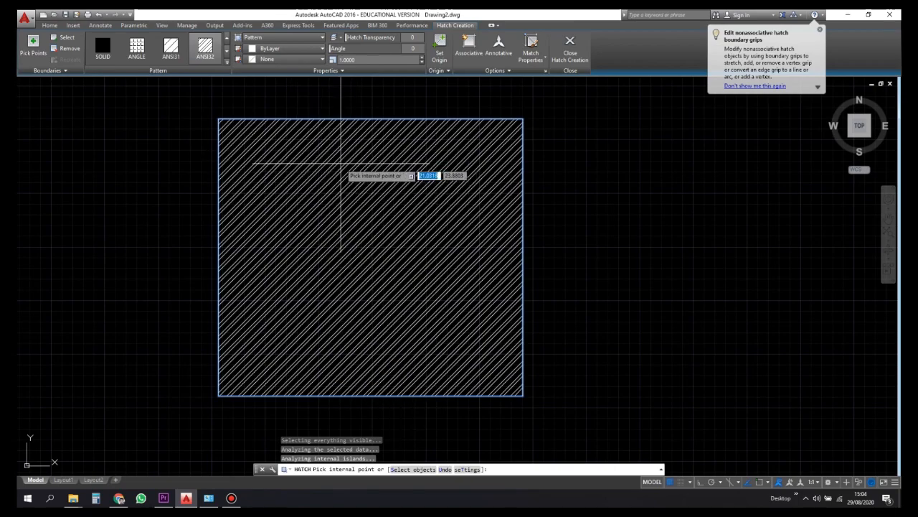
key(Escape)
key(Escape)
key(Escape)
key(Escape)
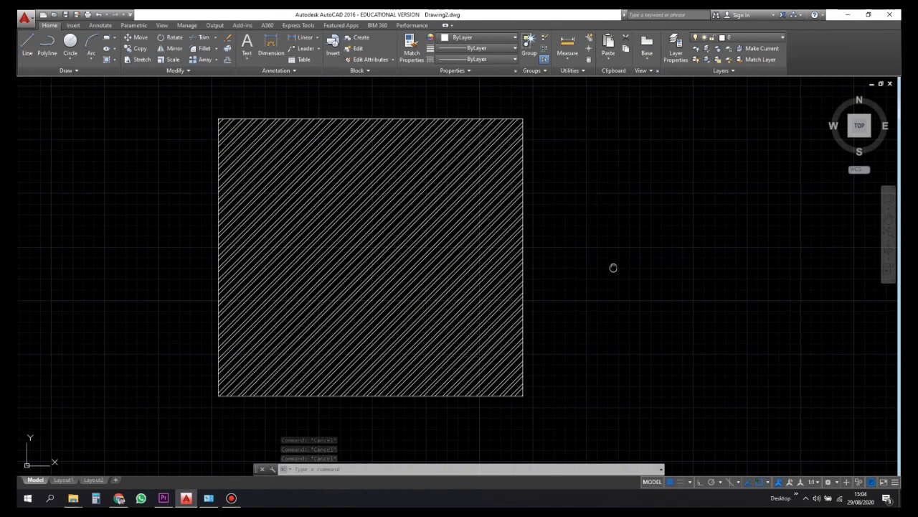
Step: Copy the large rectangle's outline without its hatch to the empty area just right of the original
middle_drag(613, 266, 489, 268)
click(398, 118)
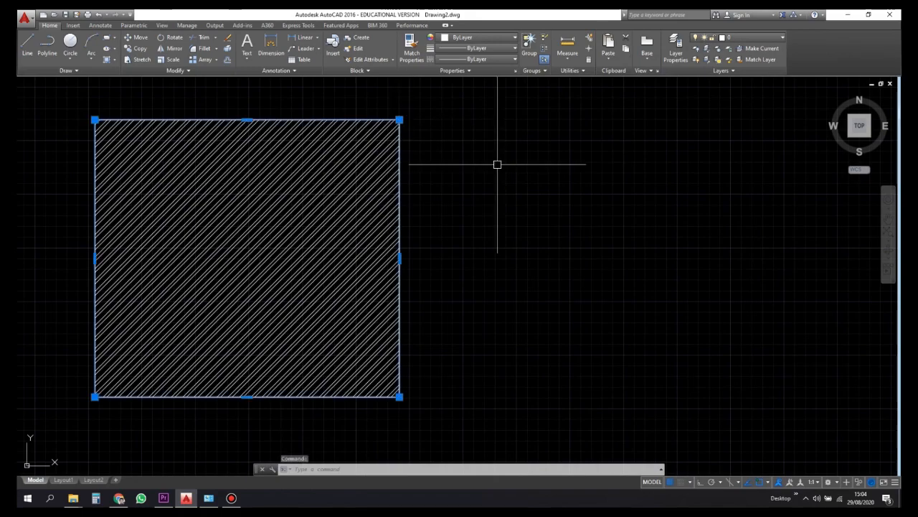
text(o)
key(Return)
click(435, 135)
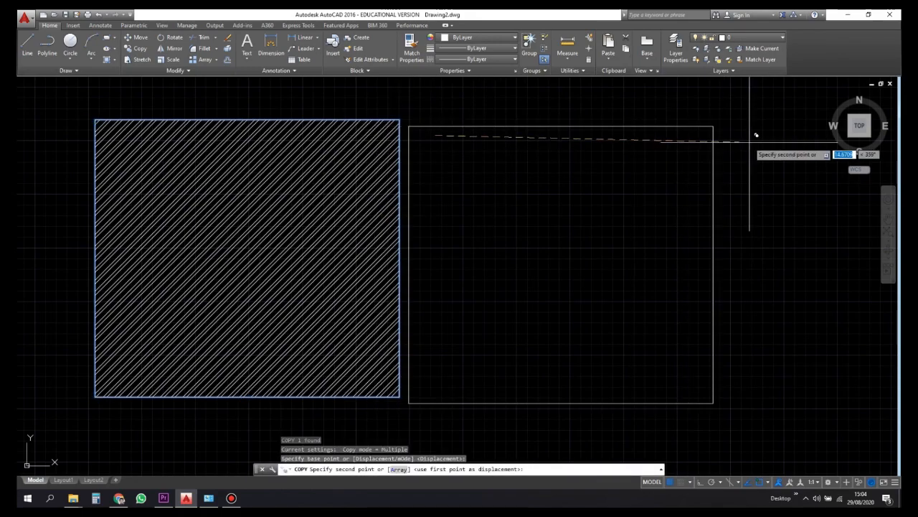
key(Escape)
middle_drag(771, 188, 689, 174)
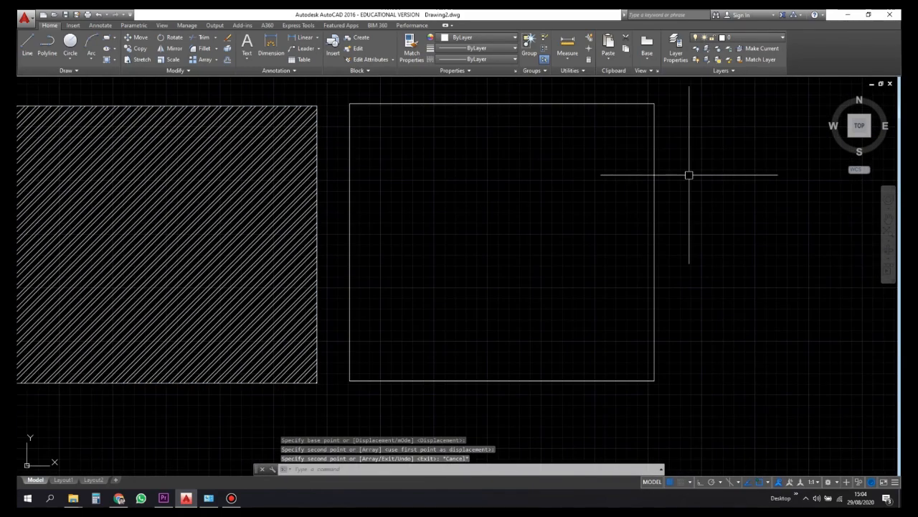
Step: Draw a small rectangle over the lower-right corner of the copied rectangle
key(Return)
scroll(656, 380, up, 5)
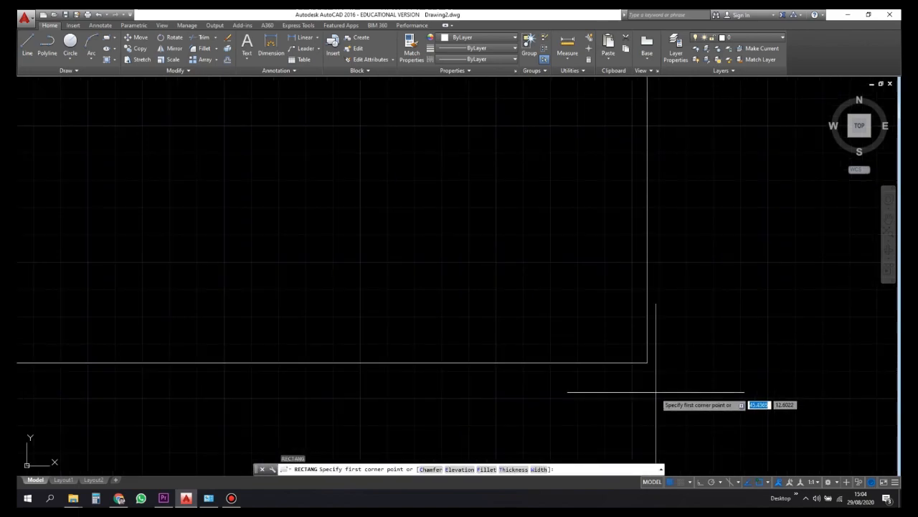
click(638, 351)
click(656, 371)
key(Escape)
key(Escape)
Step: Trim away the copied rectangle's edges inside the small rectangle to open its lower-right corner
scroll(651, 360, up, 3)
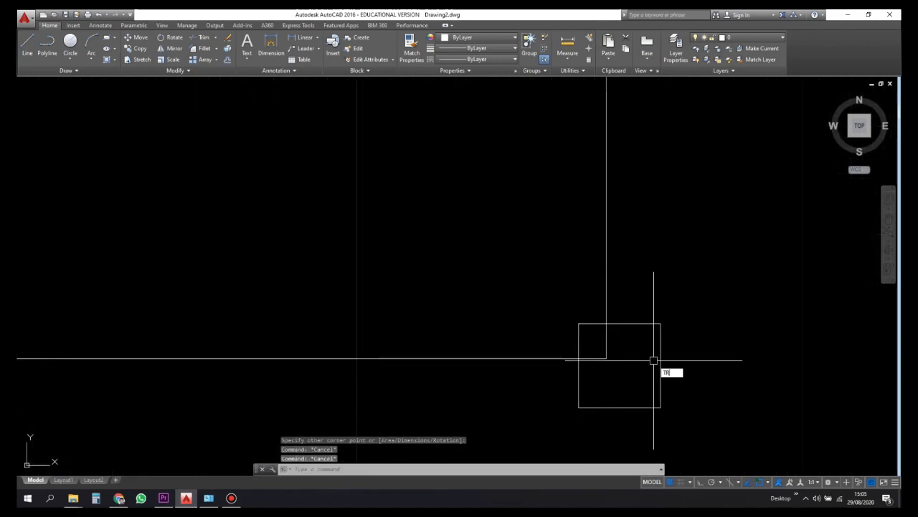
key(Return)
key(Return)
click(622, 361)
click(602, 335)
key(Escape)
Step: Erase the small rectangle used as the cutting boundary at the open corner
click(641, 352)
click(630, 317)
text(E)
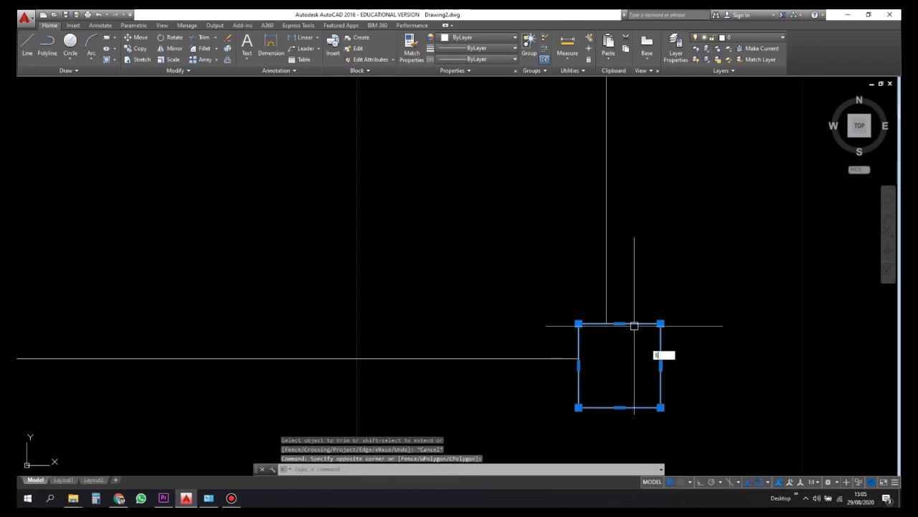
key(Return)
scroll(640, 363, down, 6)
middle_drag(685, 390, 694, 386)
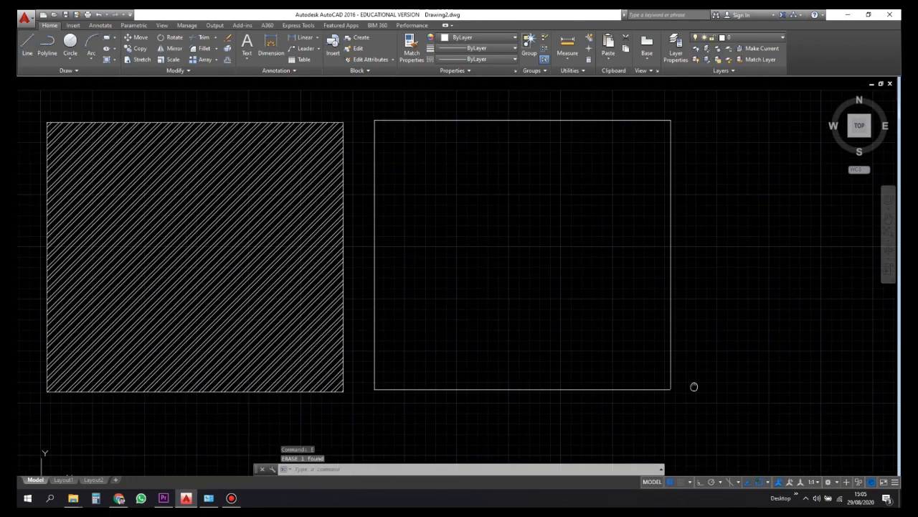
scroll(738, 369, down, 2)
scroll(738, 369, up, 2)
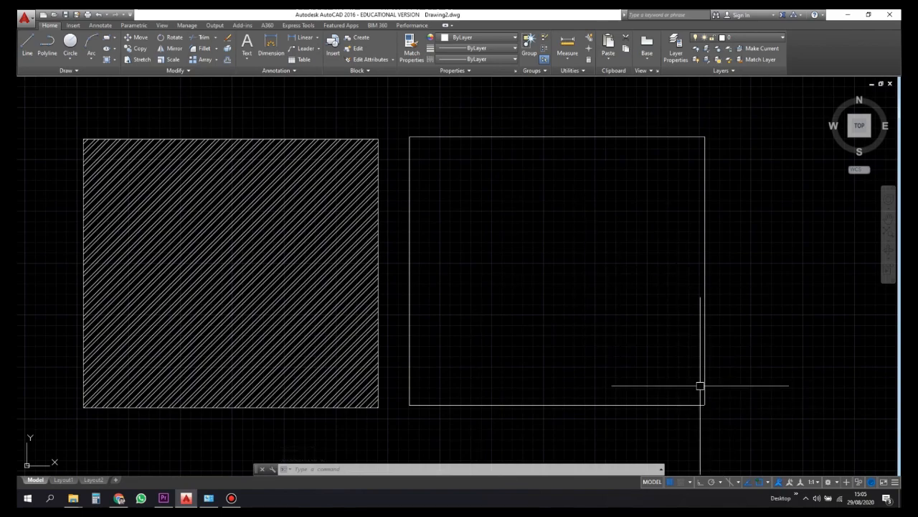
Step: Try to hatch the inside of the open-cornered copied rectangle with the ANSI32 pattern
text(l)
key(Return)
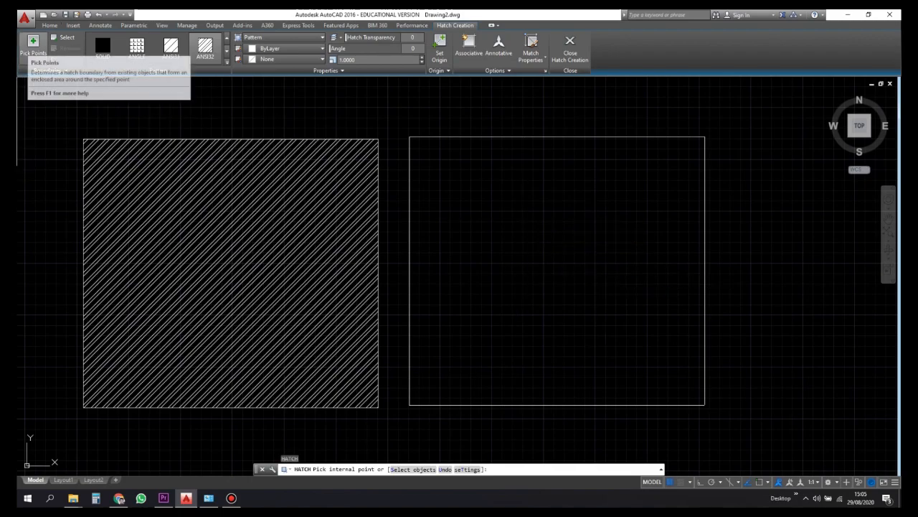
click(33, 45)
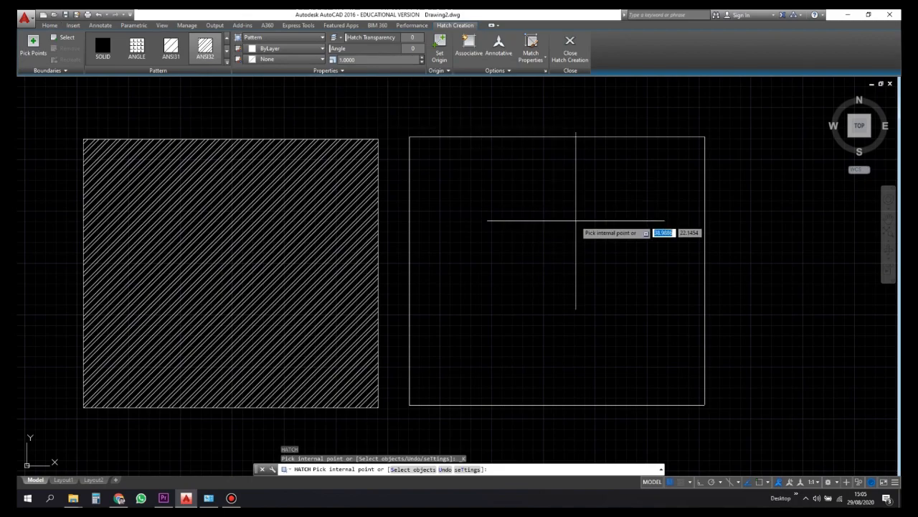
click(575, 221)
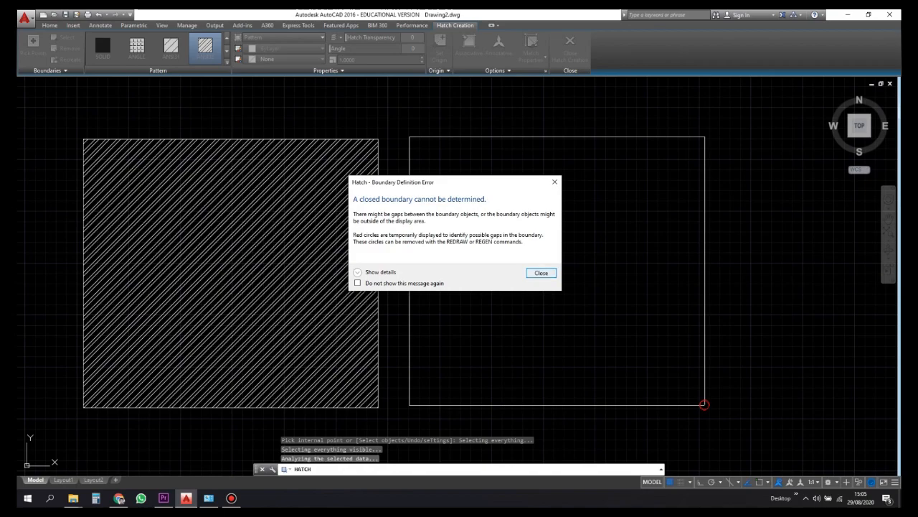
key(Return)
scroll(701, 400, up, 4)
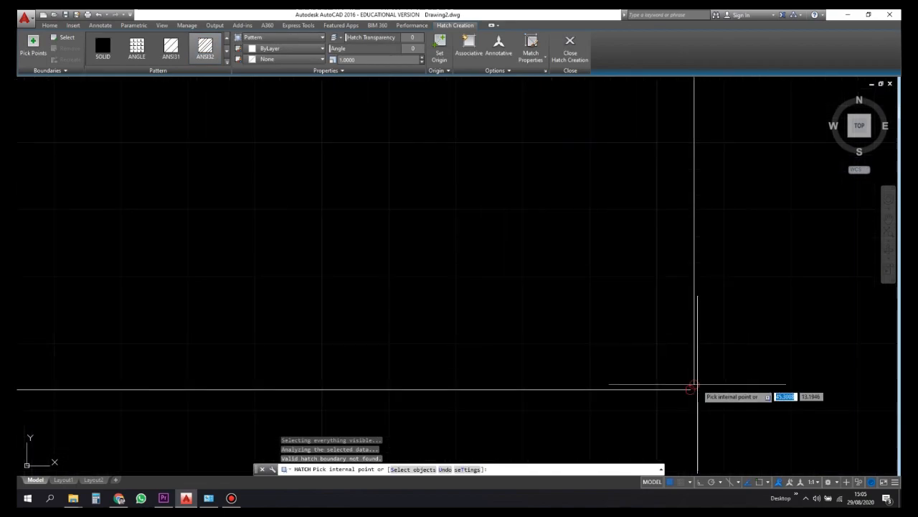
scroll(691, 385, up, 2)
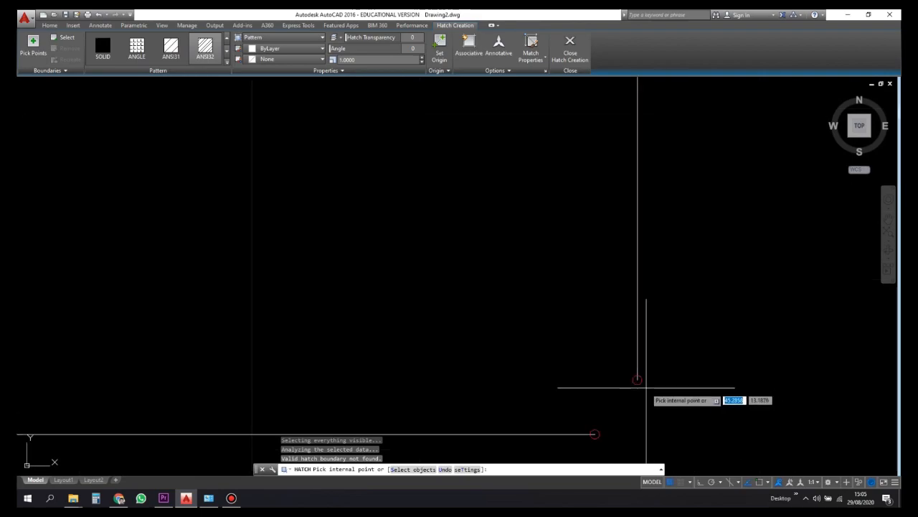
middle_drag(645, 388, 623, 307)
key(Escape)
key(Escape)
key(Escape)
Step: Stretch the open ends of the copied rectangle's bottom and right edges until they meet at the lower-right corner
click(639, 371)
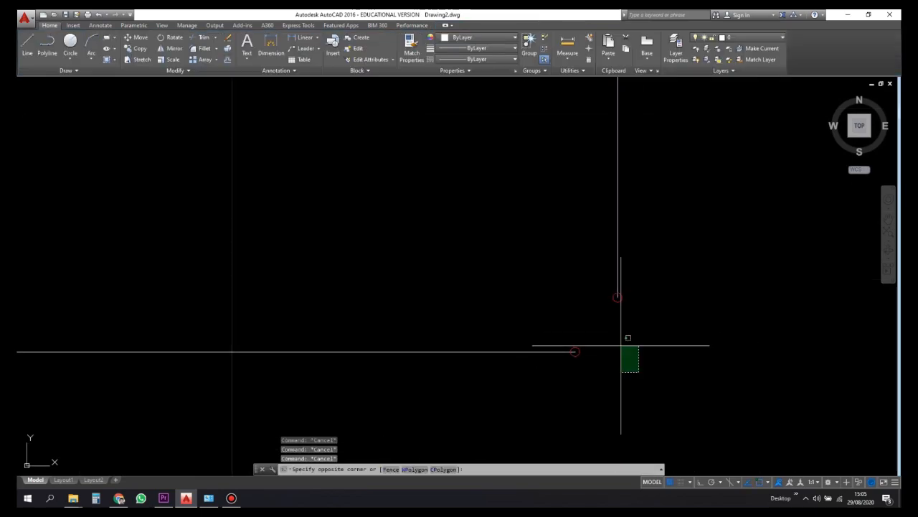
click(621, 346)
click(574, 351)
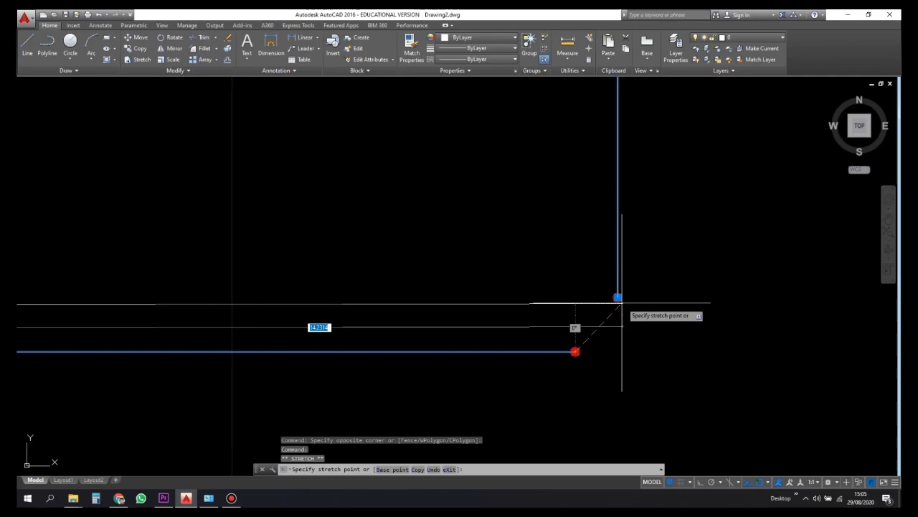
click(618, 350)
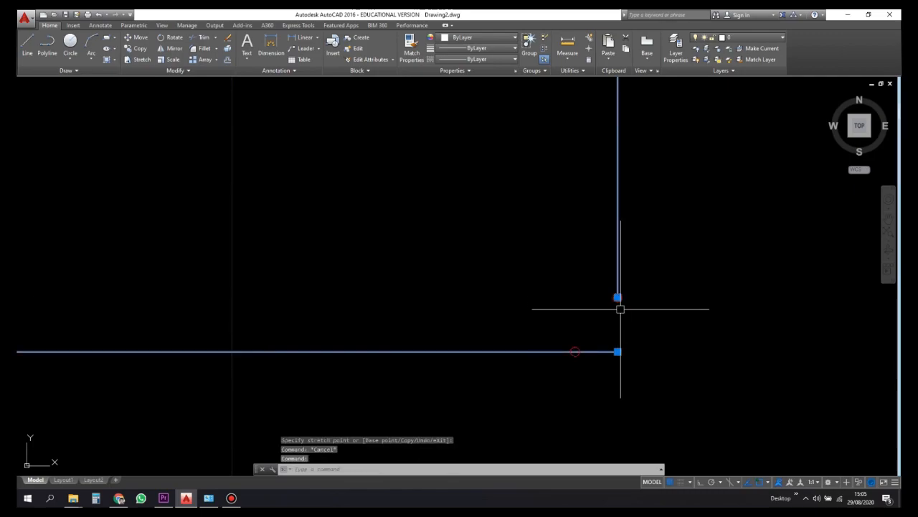
click(618, 296)
click(618, 351)
key(Escape)
Step: Hatch the inside of the closed copied rectangle with the ANSI32 pattern
middle_drag(623, 350, 679, 353)
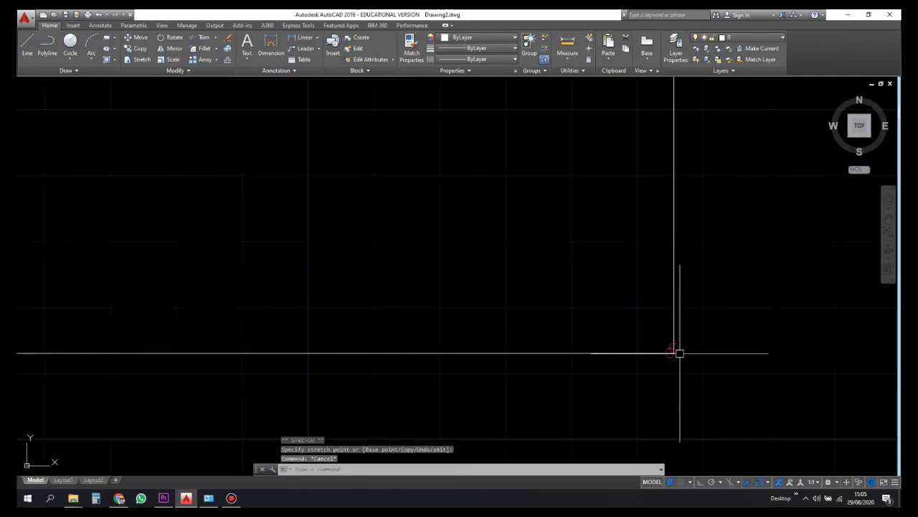
scroll(679, 353, down, 5)
scroll(623, 344, up, 2)
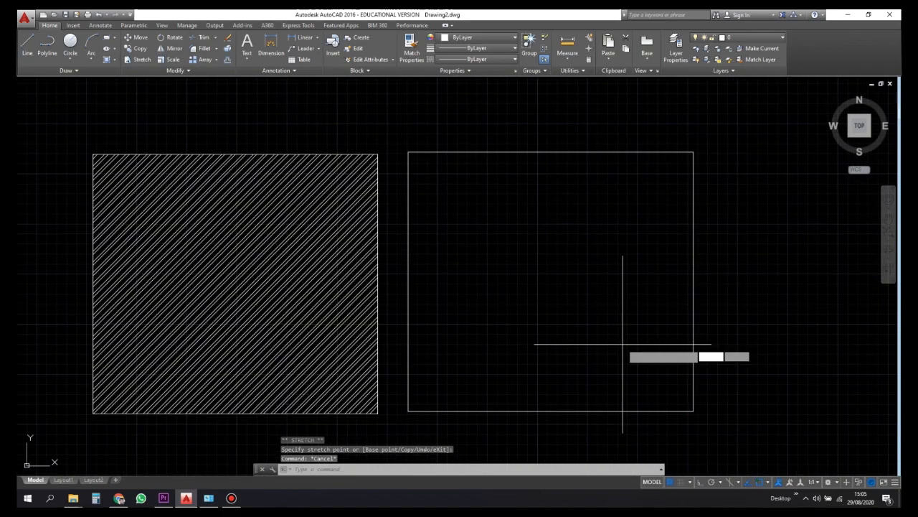
text(h)
key(Return)
click(595, 311)
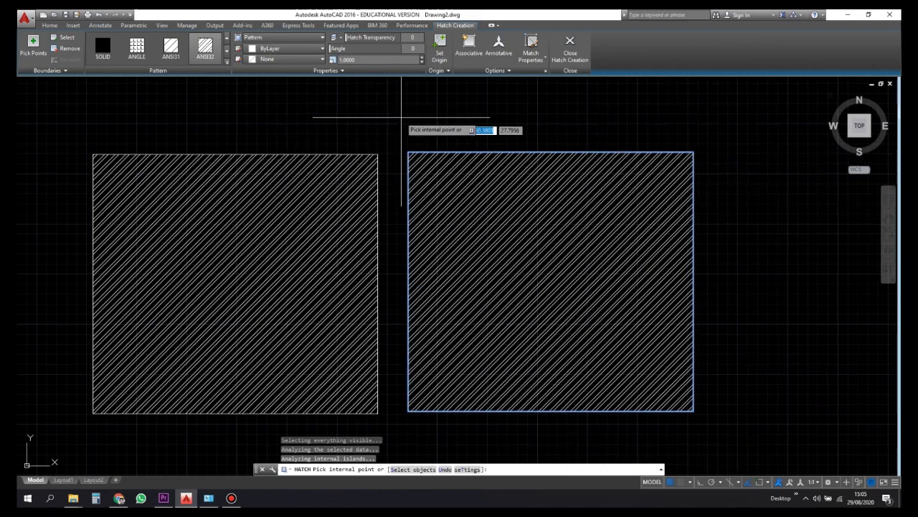
key(Escape)
key(Escape)
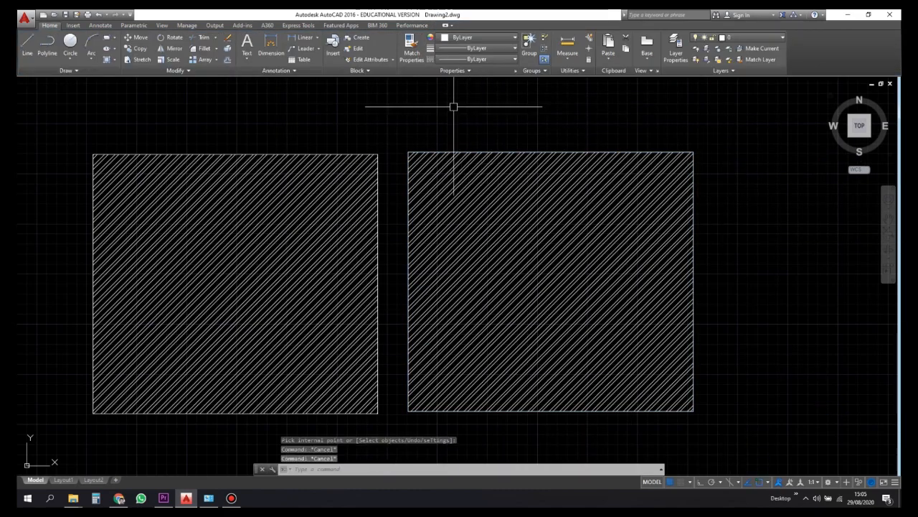
Step: Try the ANGLE pattern on the original rectangle's hatch and settle on ANSI31
middle_drag(476, 143, 462, 140)
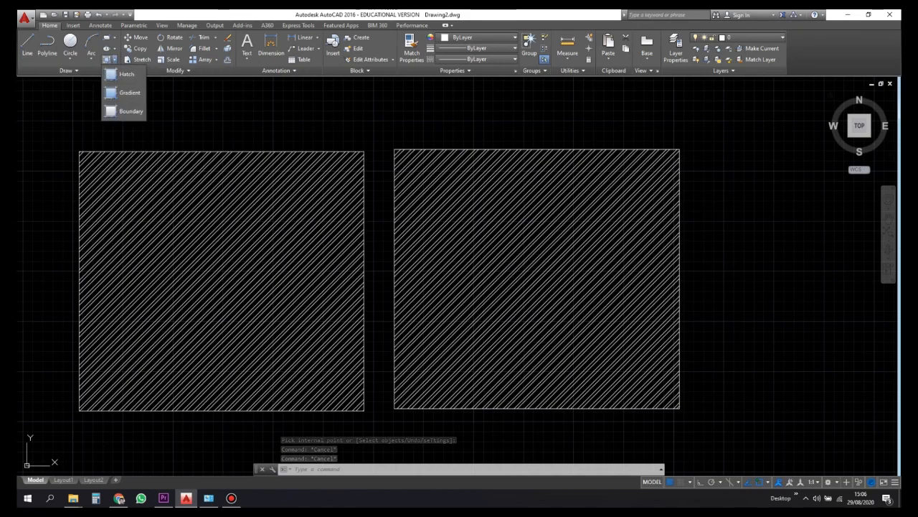
click(285, 197)
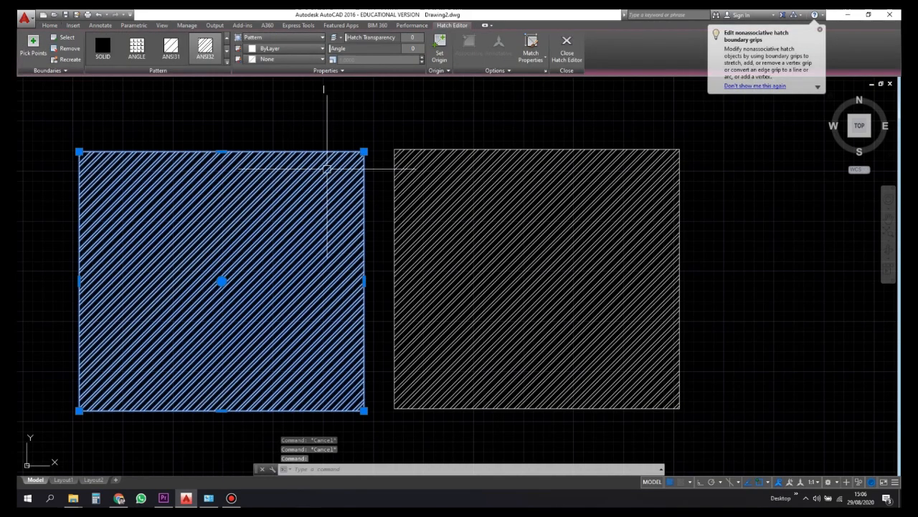
key(Escape)
click(297, 205)
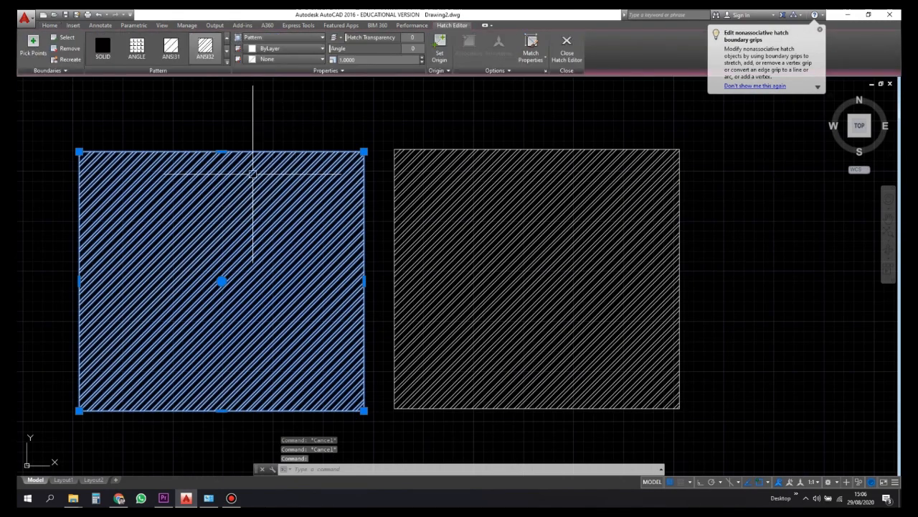
key(Escape)
click(248, 204)
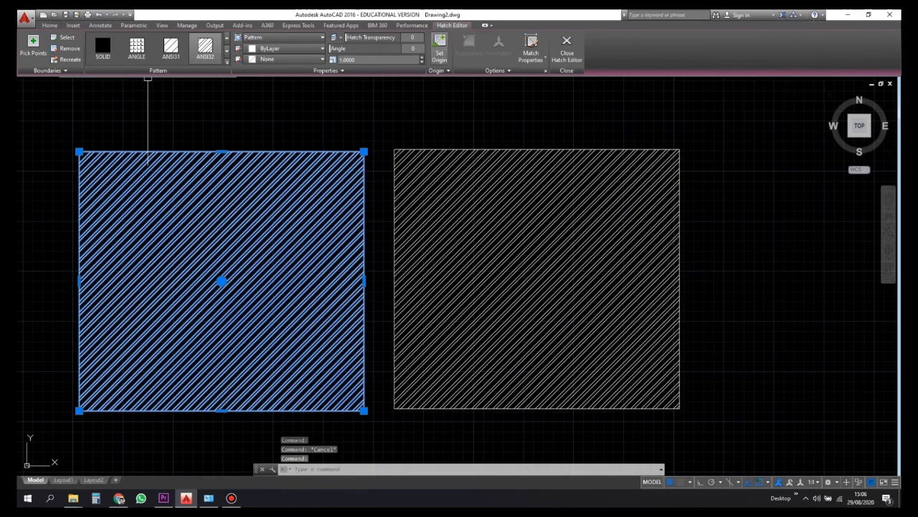
click(136, 47)
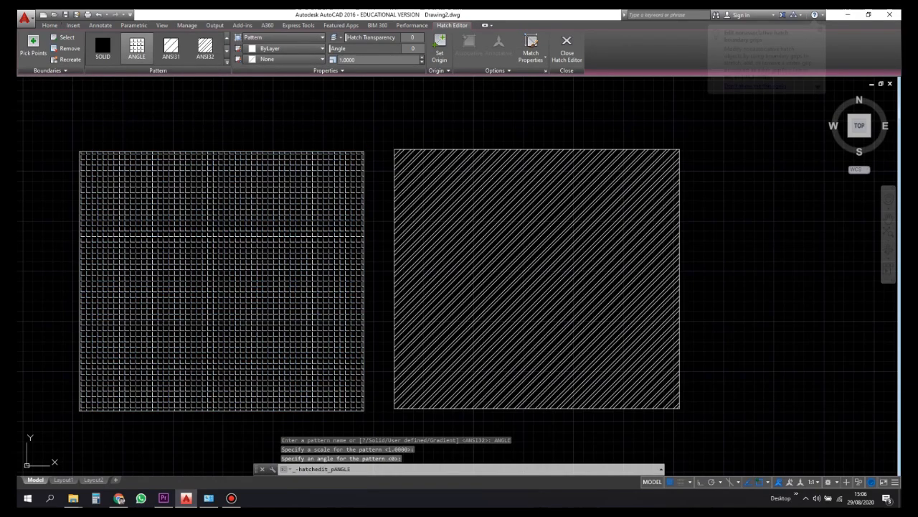
click(171, 48)
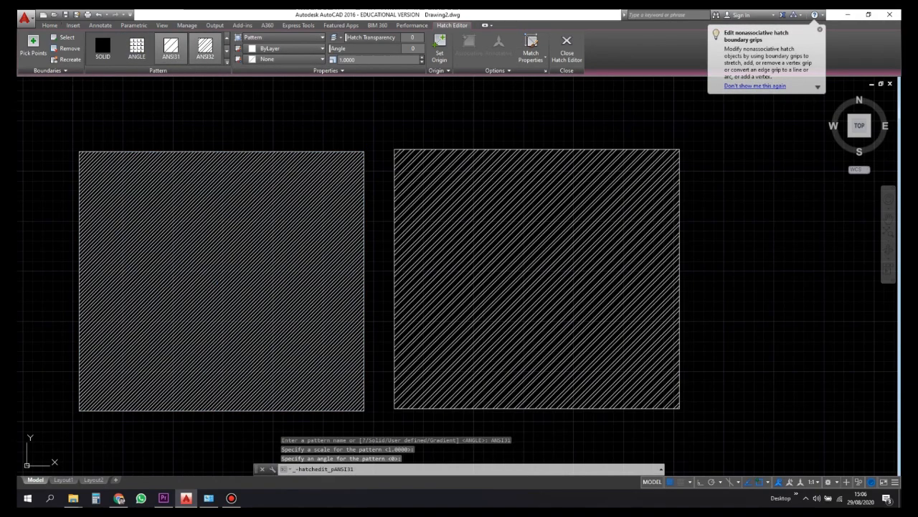
click(205, 48)
click(171, 47)
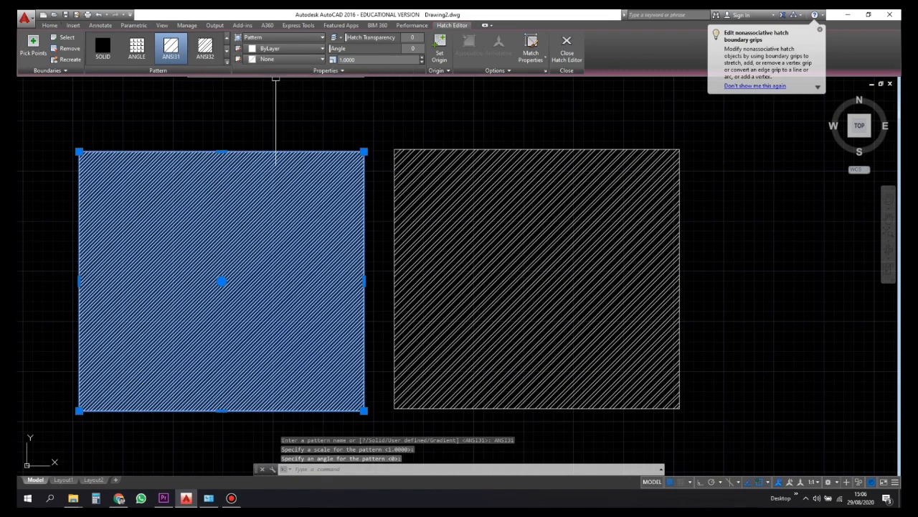
Step: Try a scale of 2 on the original rectangle's hatch and set the final scale to 5
click(358, 61)
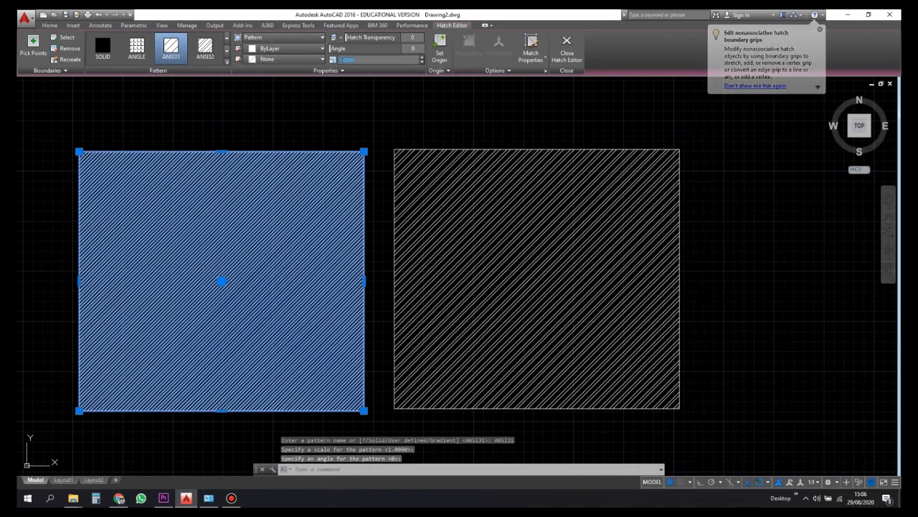
text(2)
key(Return)
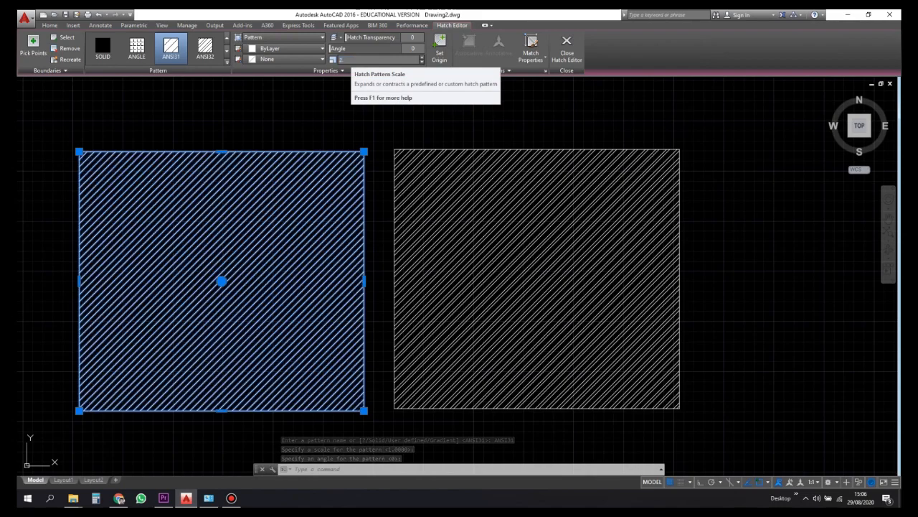
text(5)
key(Return)
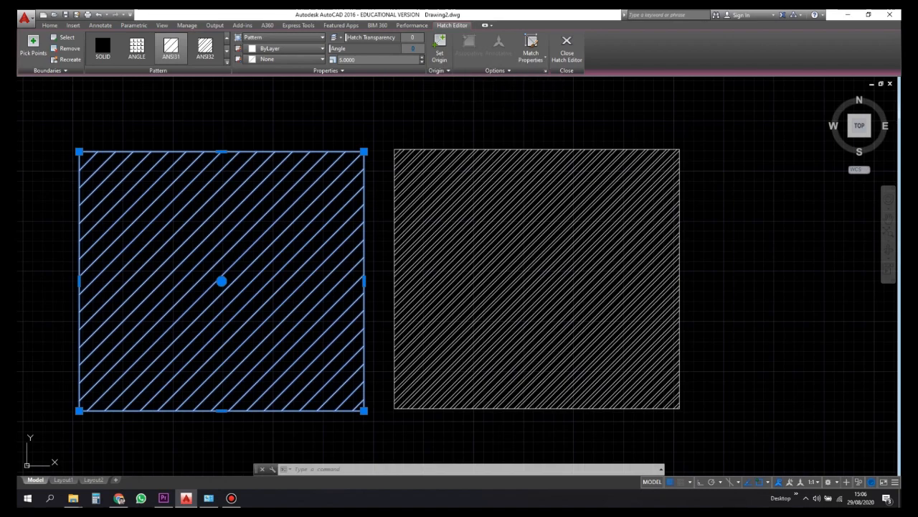
Step: Try a 45-degree angle on the original rectangle's hatch and set the final angle to 180
text(45)
key(Return)
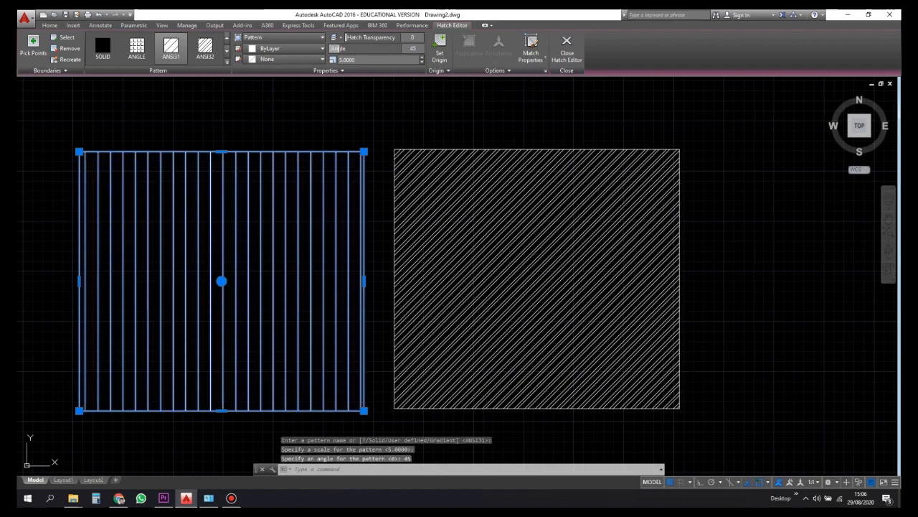
text(180)
key(Return)
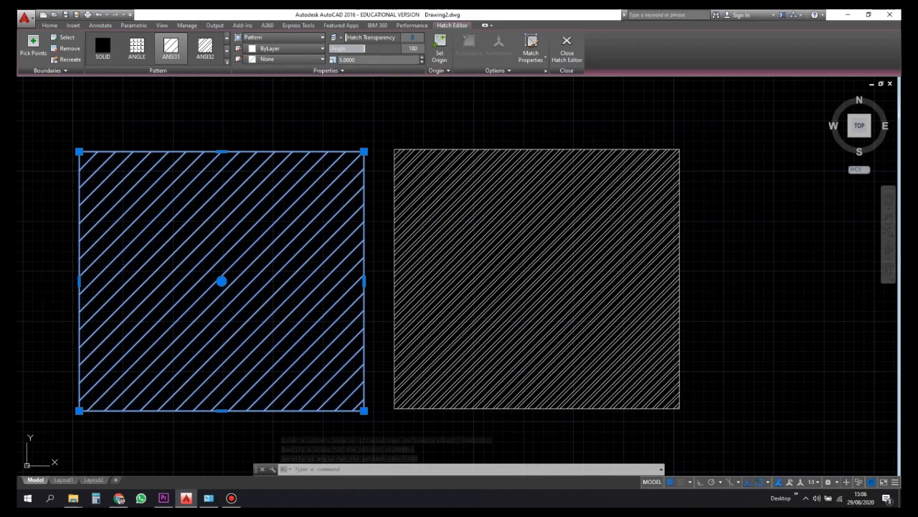
Step: Set the transparency of the original rectangle's hatch to 50 and deselect it
text(5)
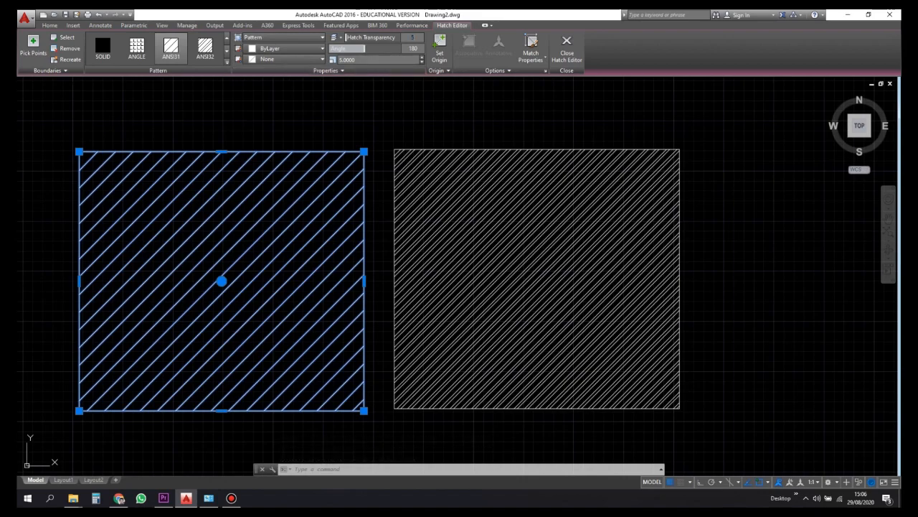
text(0)
key(Return)
key(Escape)
key(Escape)
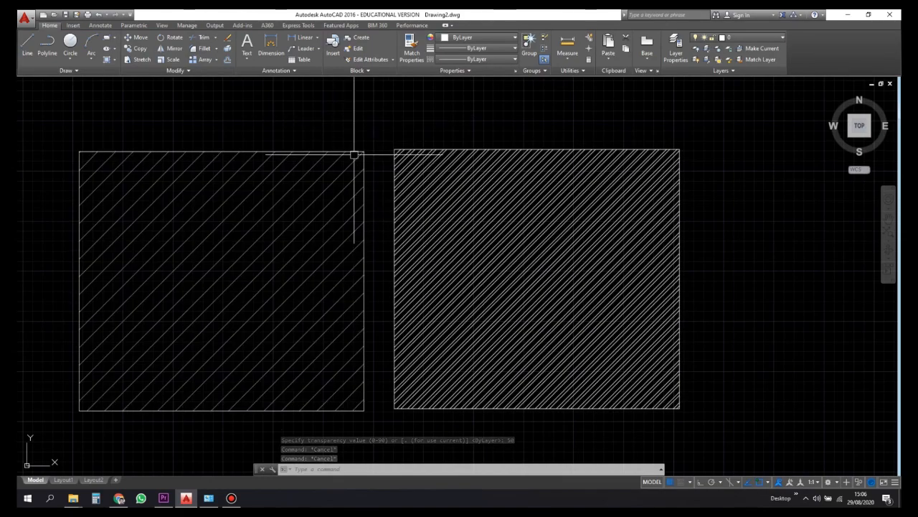
Step: Change the original rectangle's hatch pattern to ANSI33 through the Hatch Edit settings
click(328, 181)
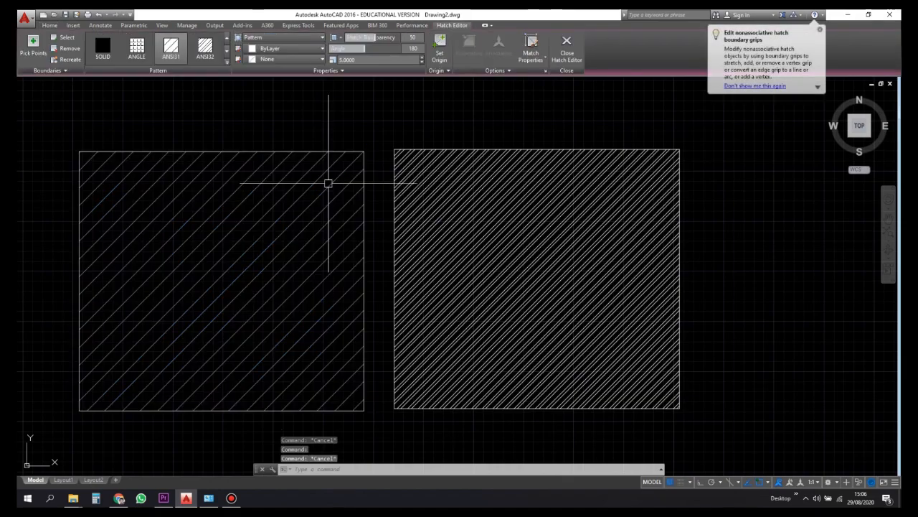
click(338, 187)
right_click(340, 193)
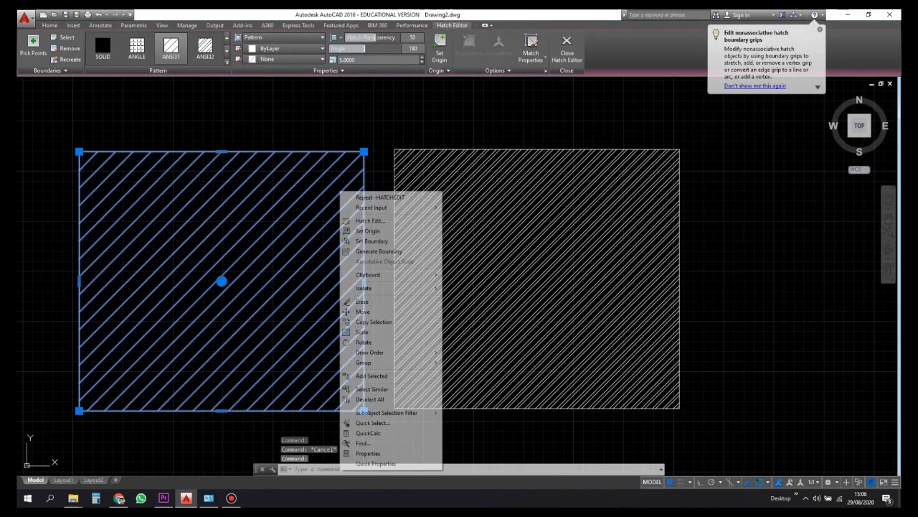
click(339, 190)
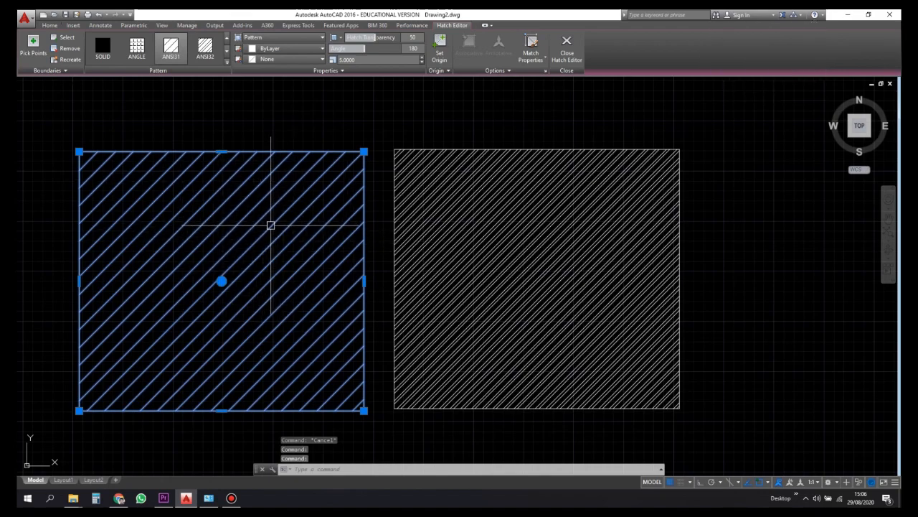
right_click(271, 211)
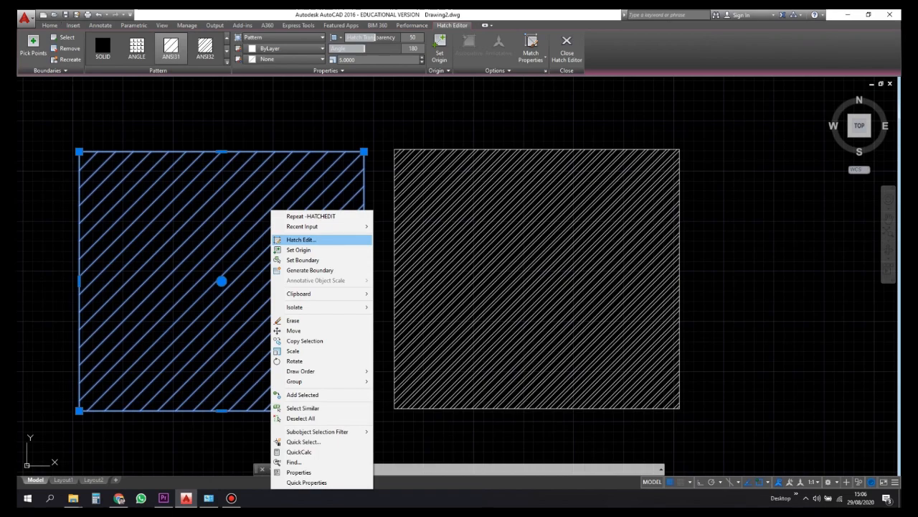
click(301, 240)
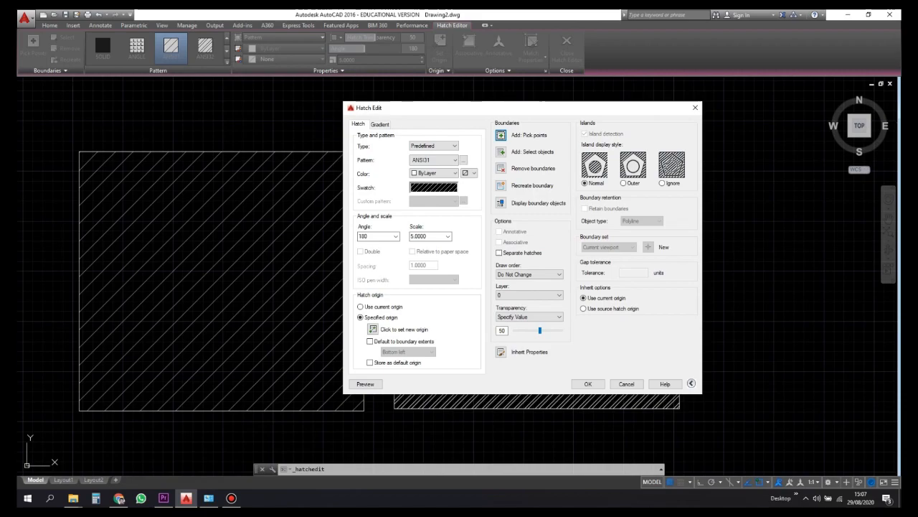
click(435, 160)
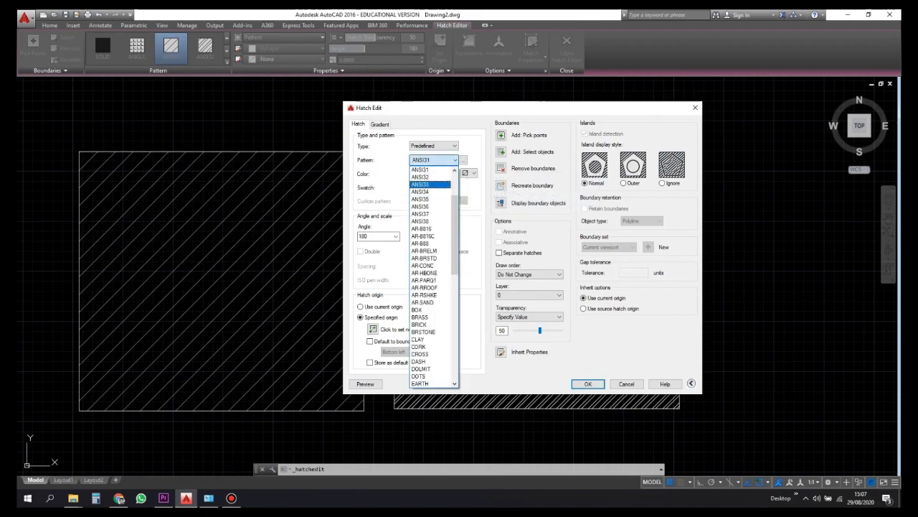
click(430, 185)
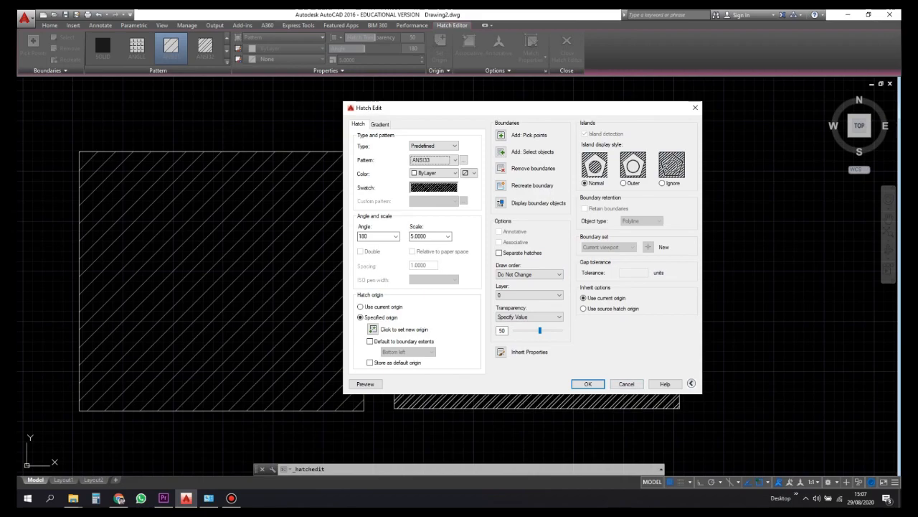
click(588, 384)
key(Escape)
key(Escape)
key(Escape)
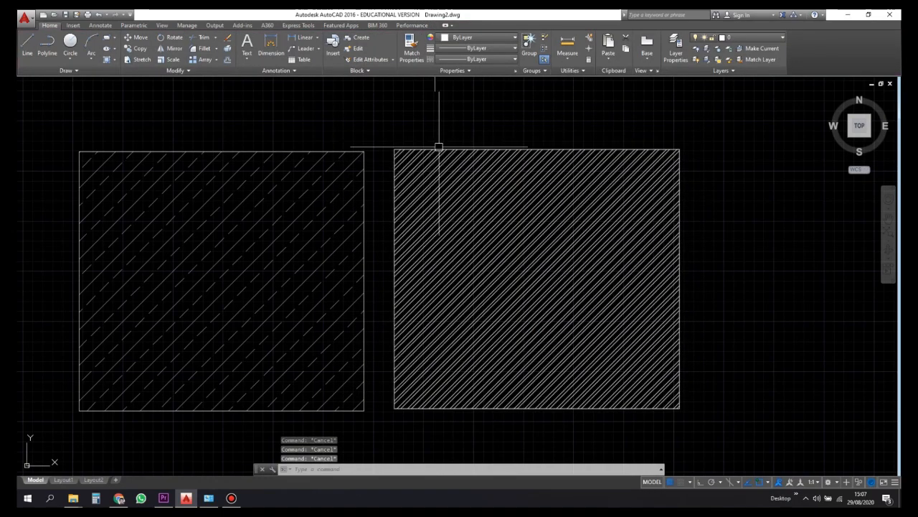
middle_drag(323, 153, 350, 163)
middle_drag(349, 215, 349, 194)
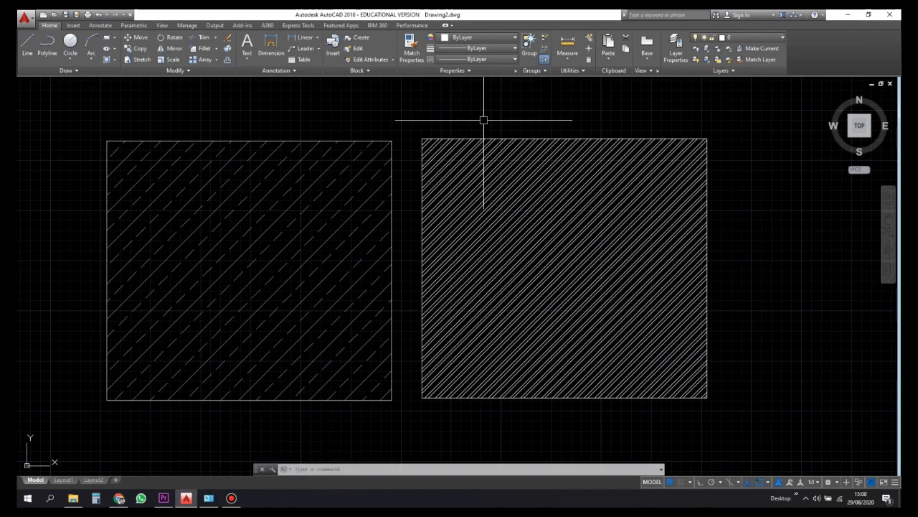
Step: Fill the left rectangle with a GR_SPHER gradient using colours 242,103,34 and 255,255,255
click(114, 59)
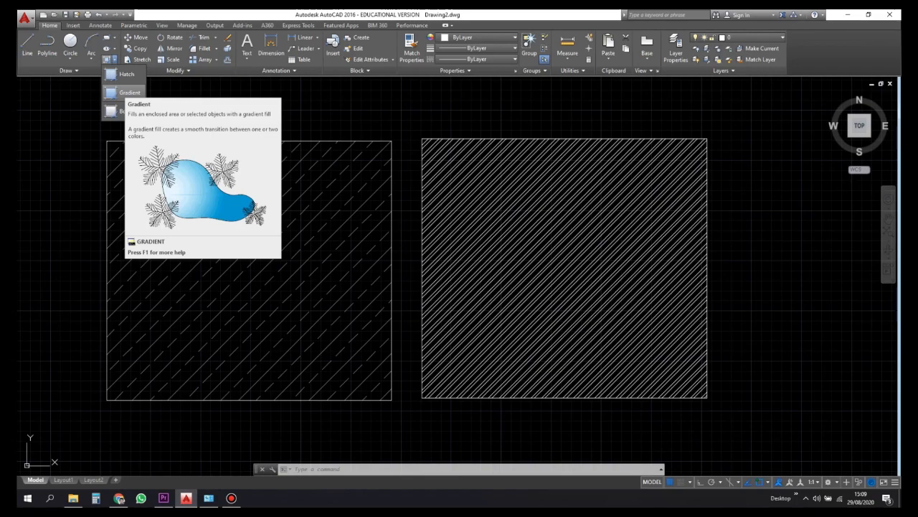
click(124, 92)
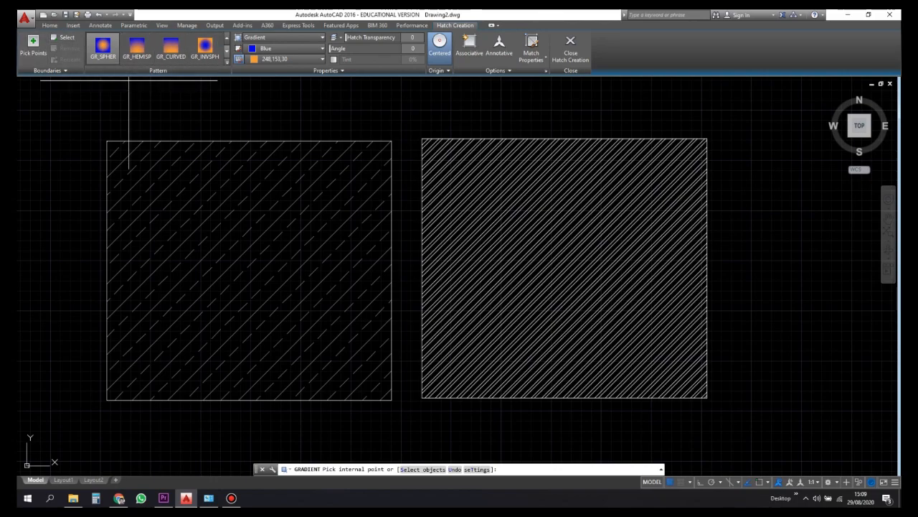
click(227, 51)
click(226, 61)
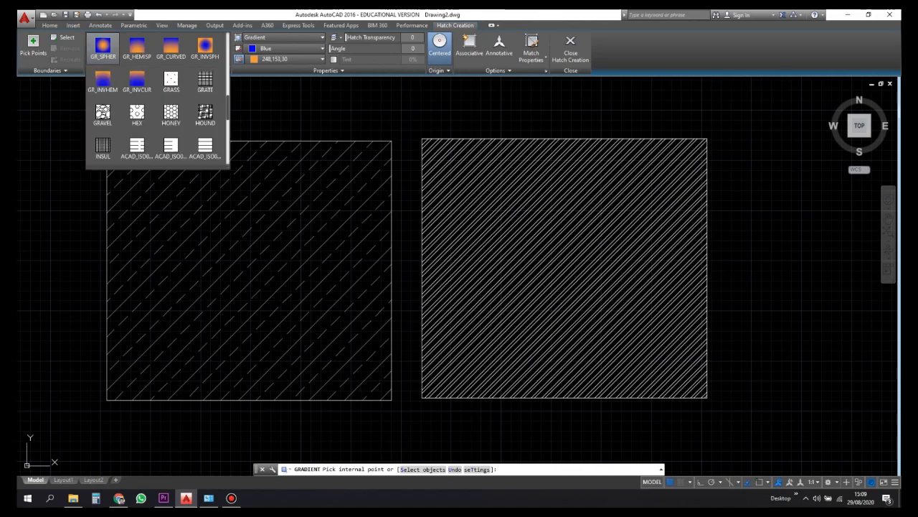
scroll(103, 79, up, 1)
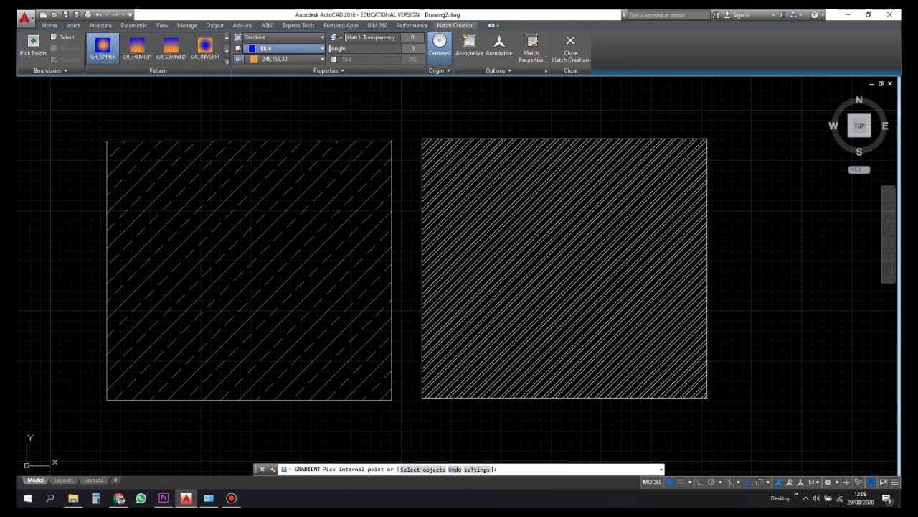
click(287, 48)
click(269, 70)
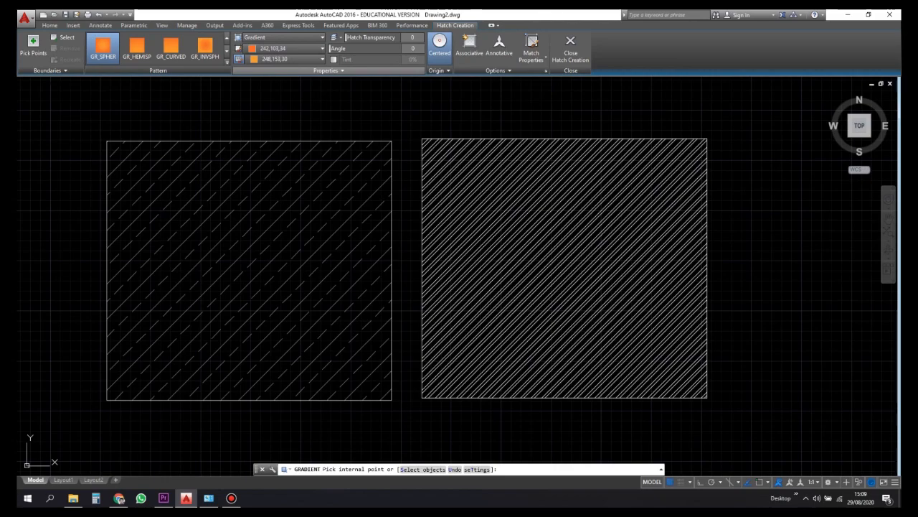
click(287, 58)
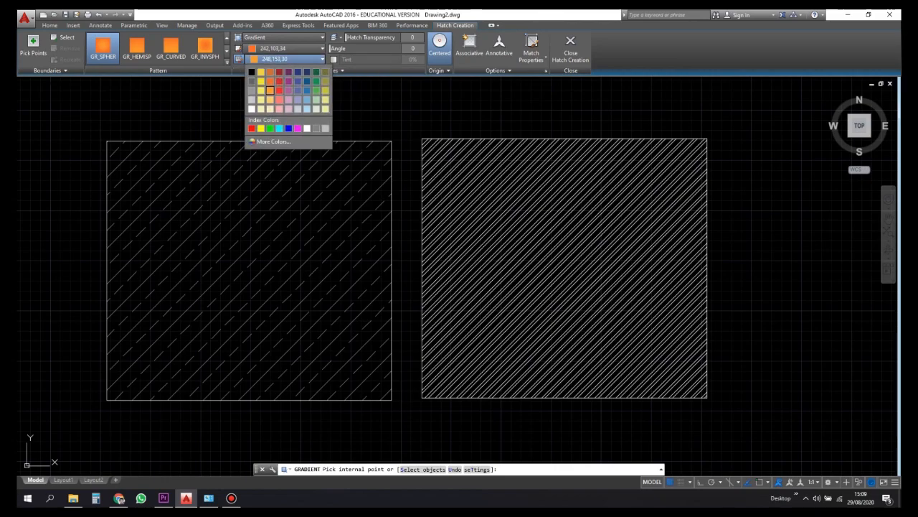
click(251, 108)
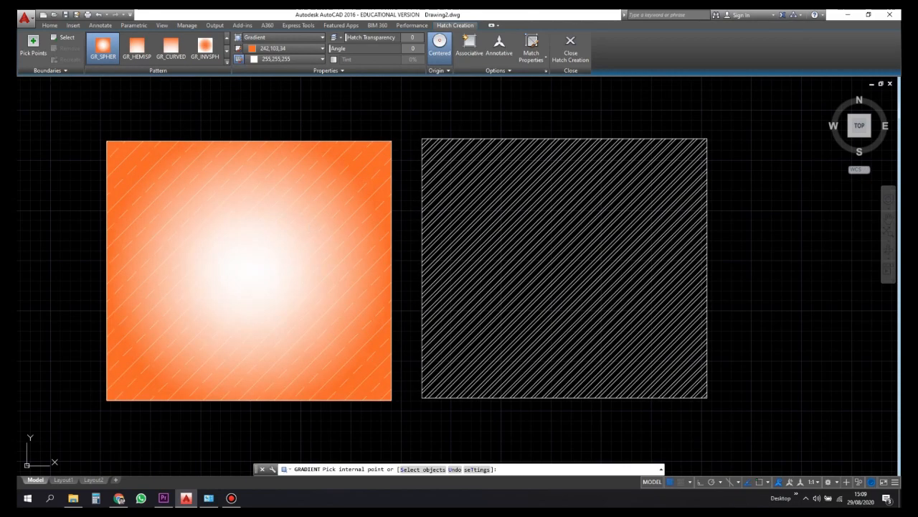
click(302, 215)
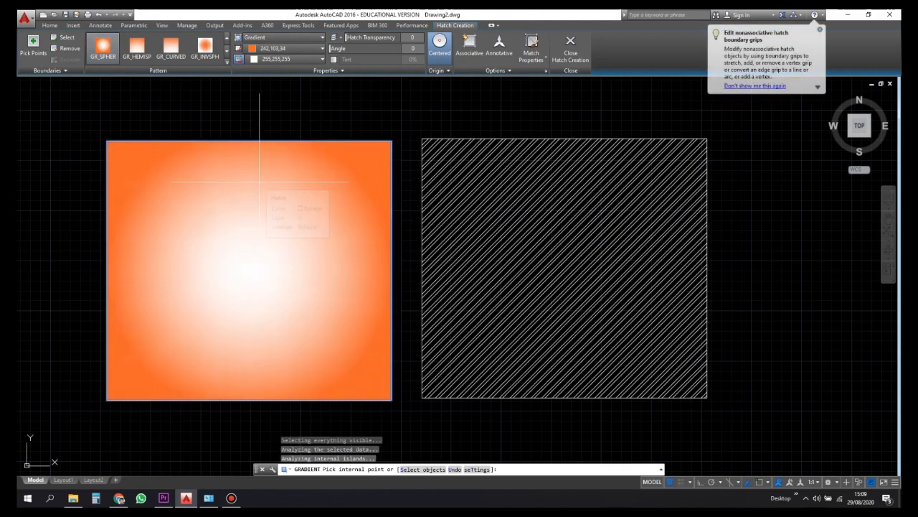
key(Return)
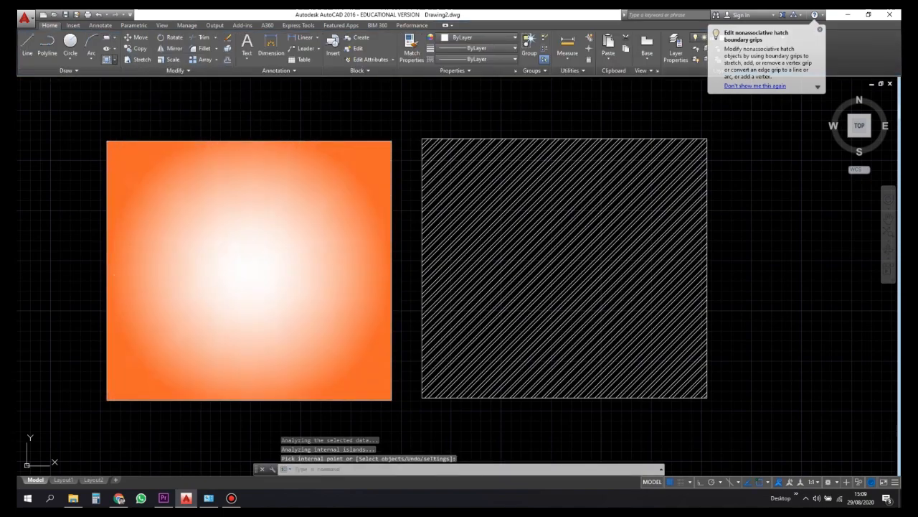
Step: Draw a closed irregular outline from connected straight line segments in the empty space beside the hatched rectangle
click(114, 60)
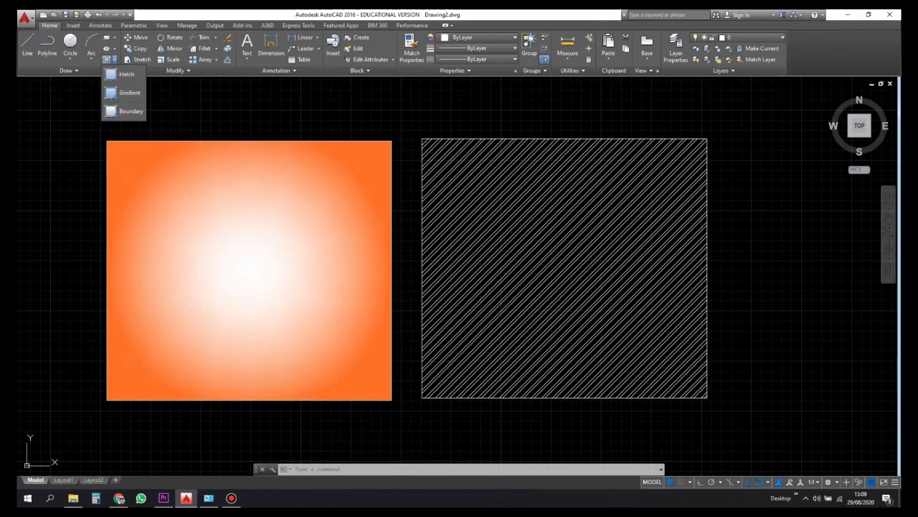
click(295, 121)
scroll(314, 114, down, 2)
middle_drag(377, 124, 284, 143)
middle_drag(362, 142, 319, 140)
middle_drag(481, 160, 452, 157)
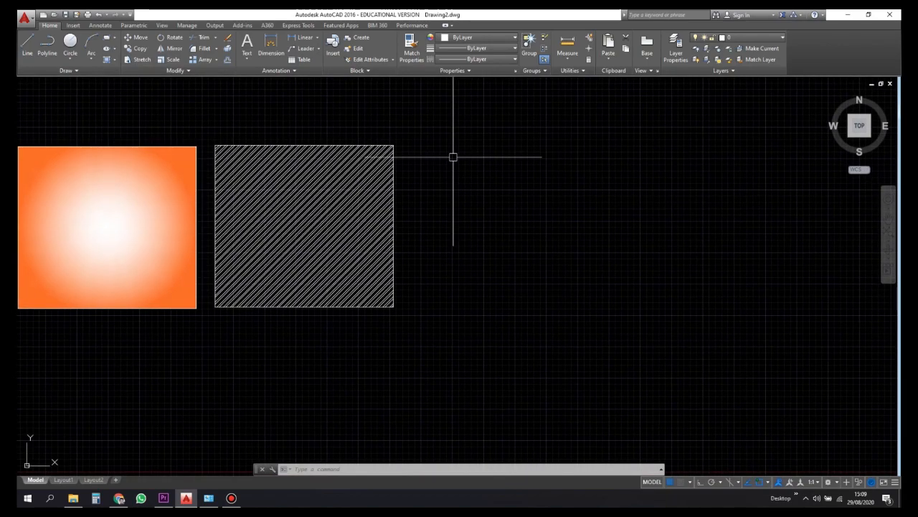
text(l)
key(Return)
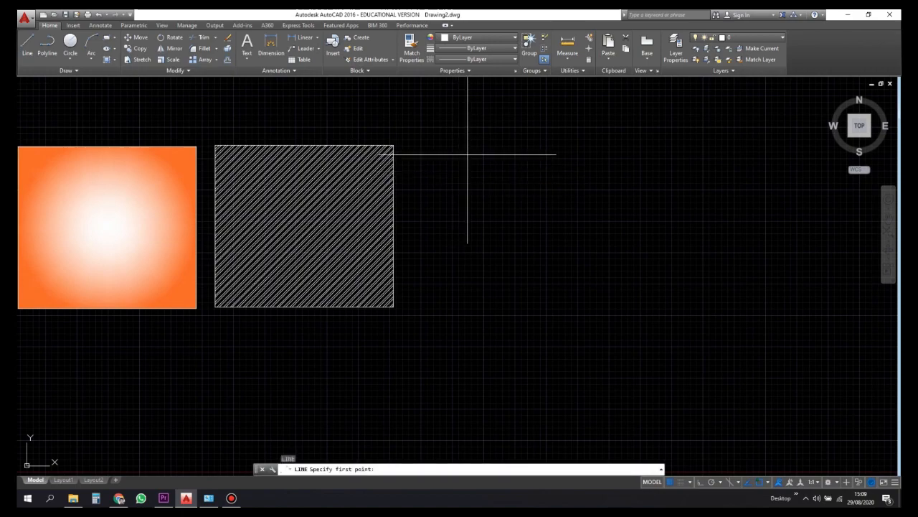
click(467, 153)
click(532, 135)
click(540, 168)
click(585, 163)
click(619, 122)
click(672, 185)
click(692, 229)
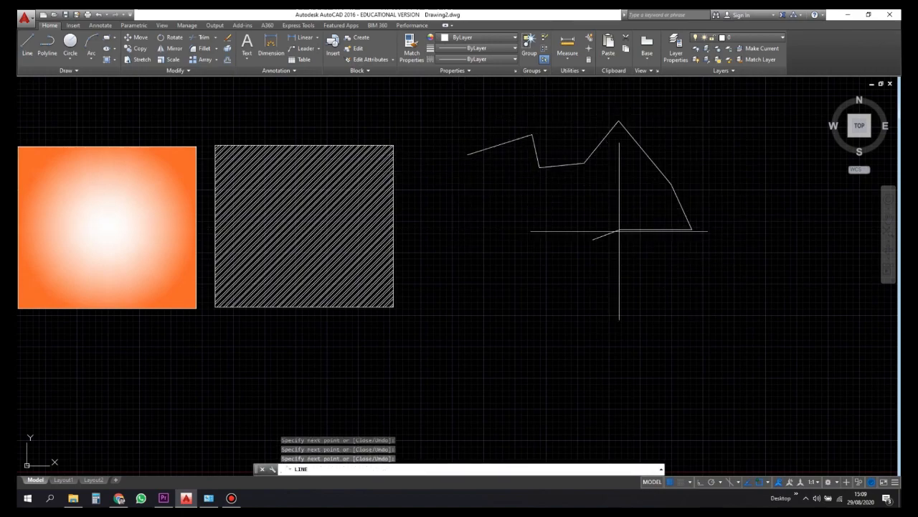
click(622, 229)
click(594, 239)
click(594, 276)
click(559, 323)
click(531, 226)
click(462, 217)
click(468, 194)
click(475, 172)
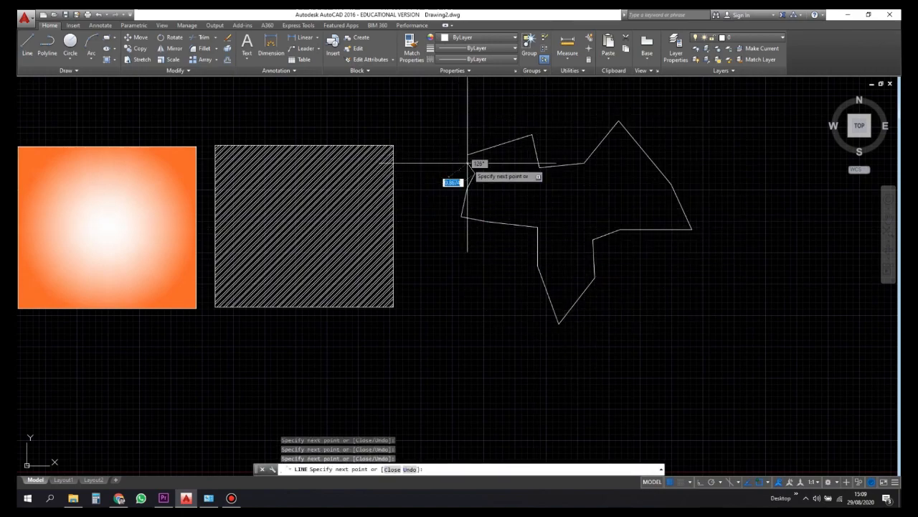
click(467, 154)
key(Escape)
Step: Select a single segment and the whole irregular outline to check whether its lines are separate objects, and clear the selection
scroll(563, 194, up, 2)
middle_drag(557, 193, 514, 174)
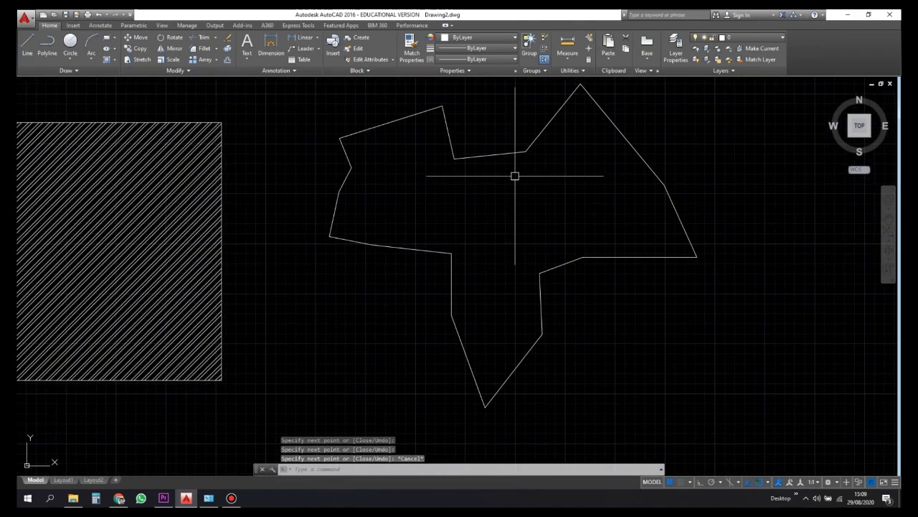
click(502, 154)
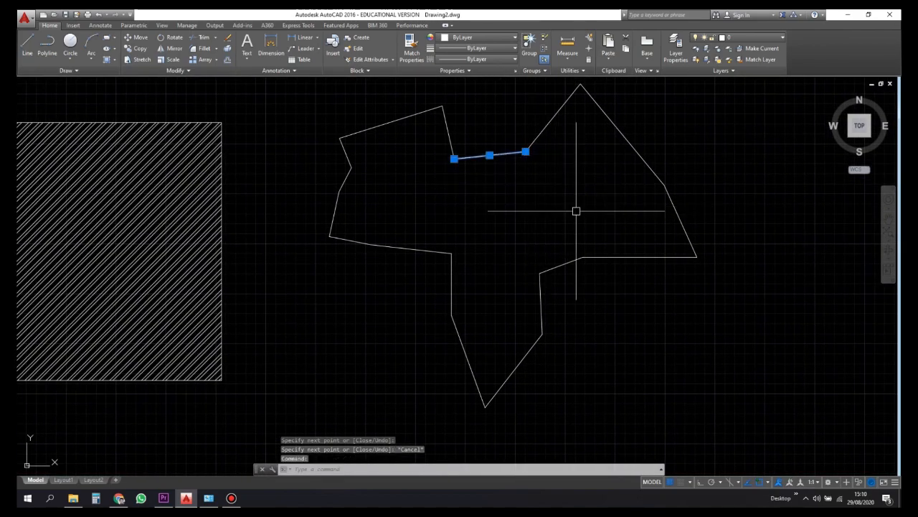
scroll(578, 210, down, 2)
click(409, 125)
click(667, 344)
scroll(512, 191, up, 2)
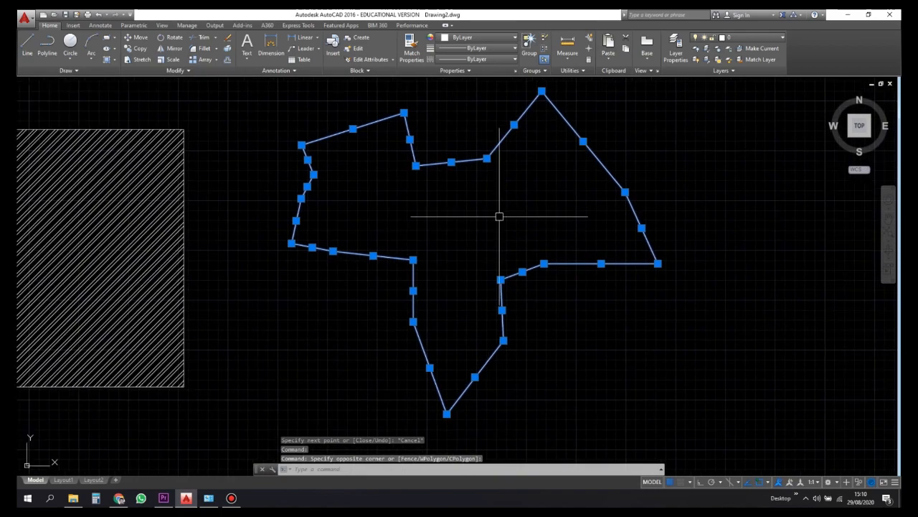
key(Escape)
key(Escape)
key(Escape)
Step: Create a polyline boundary from a point picked inside the irregular outline, with island detection on
click(114, 59)
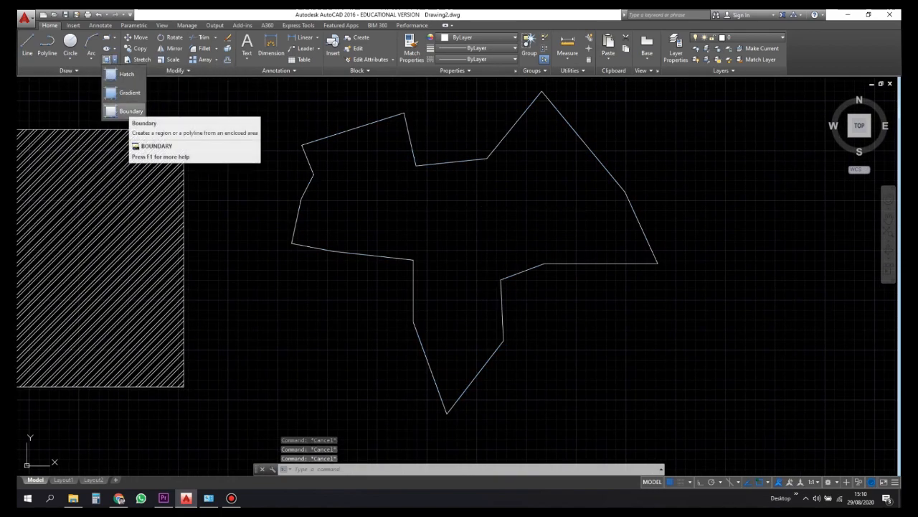
click(127, 111)
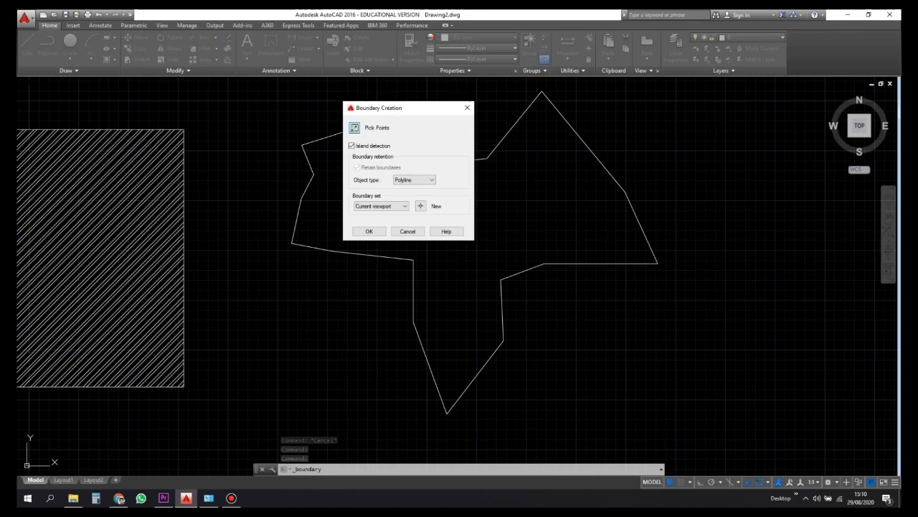
click(353, 128)
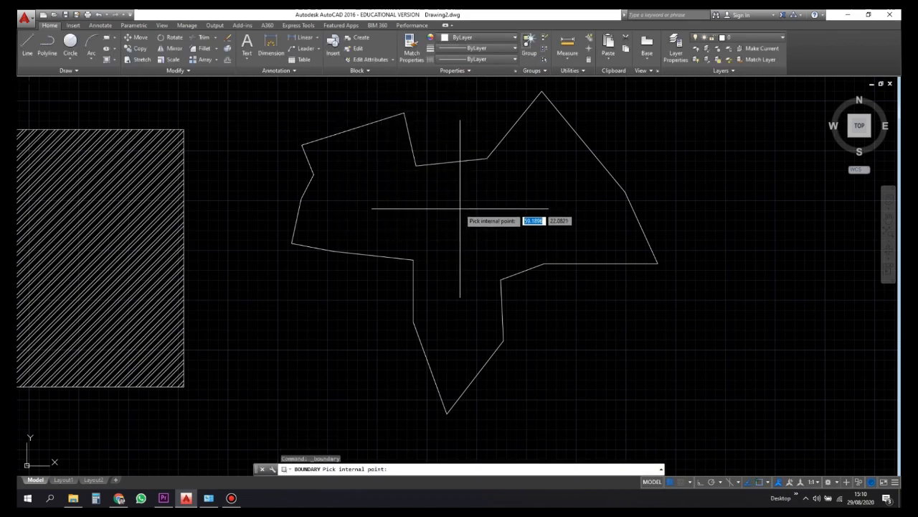
click(460, 209)
key(Return)
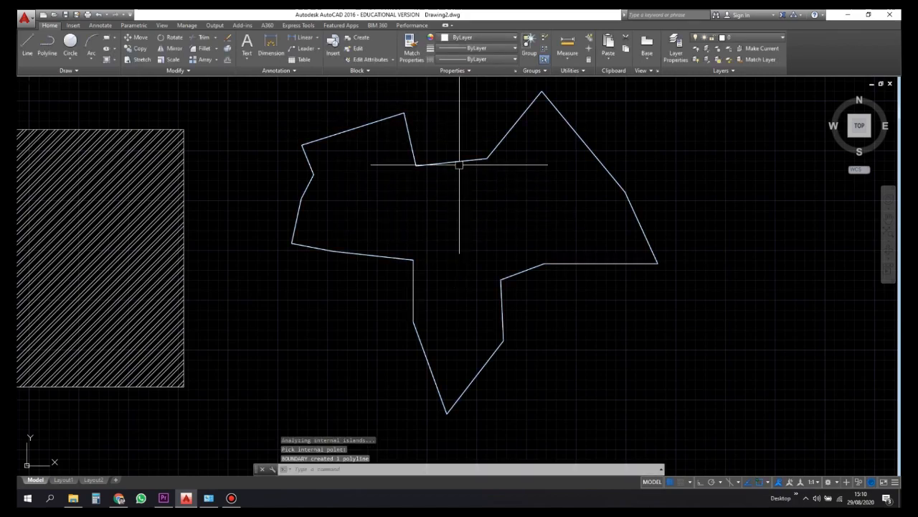
Step: Move the new boundary polyline to the right of the original line outline and clear the selection
click(459, 161)
scroll(252, 194, down, 2)
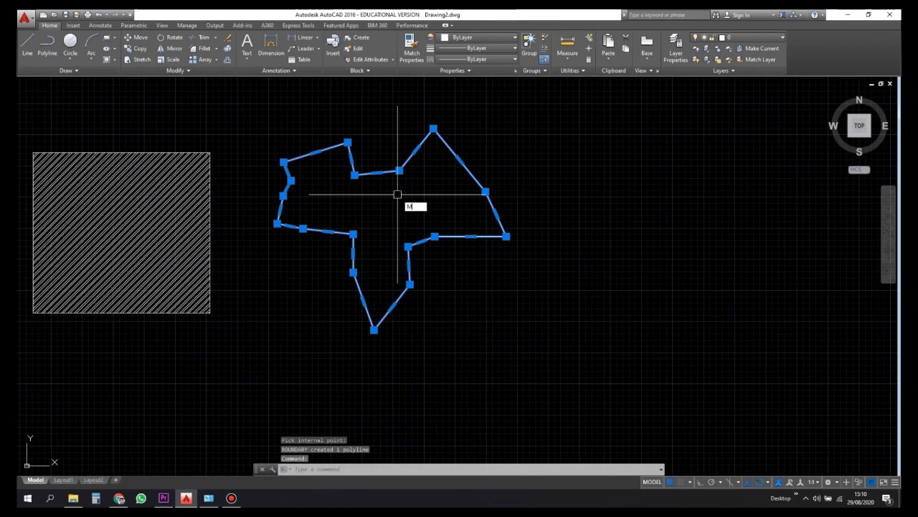
key(Return)
click(410, 189)
click(644, 183)
key(Escape)
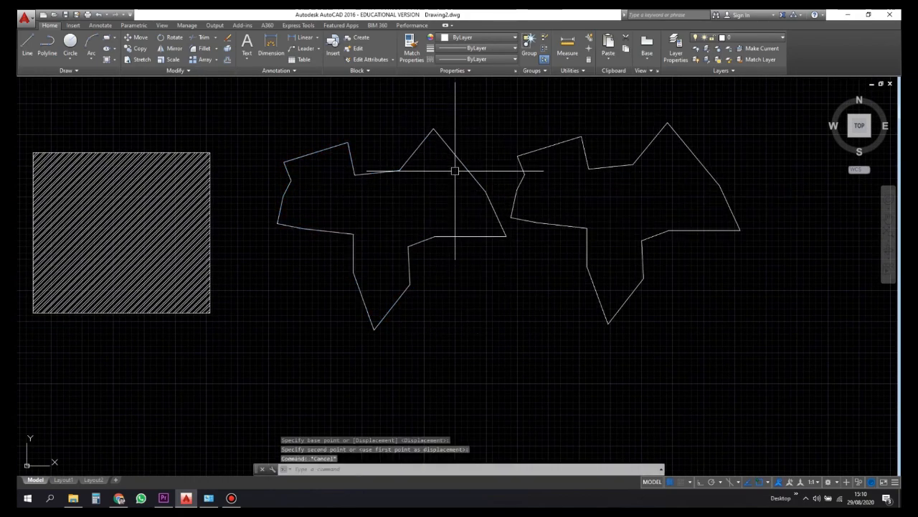
Step: Select segments of the original outline to check whether its lines are still separate, and clear the selection
click(465, 171)
click(385, 171)
key(Escape)
Step: Convert all the lines of the original irregular outline into a region
middle_drag(540, 195, 444, 218)
click(210, 131)
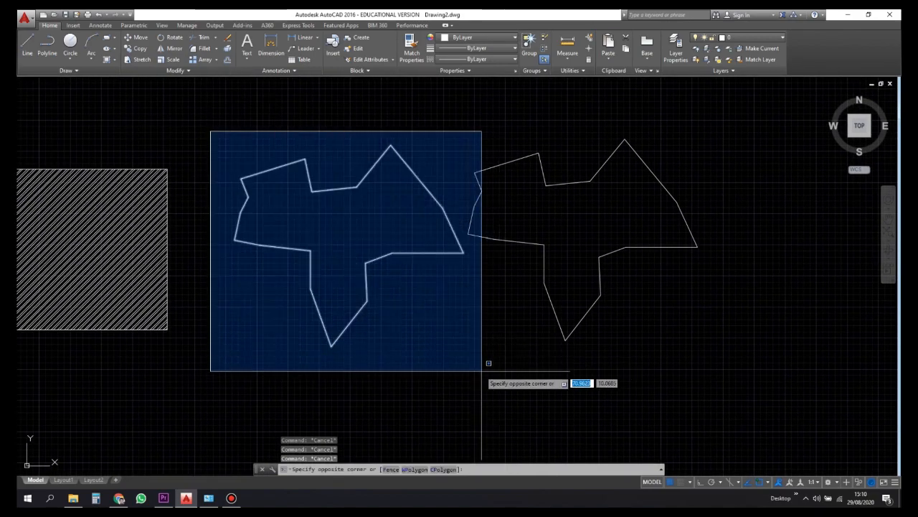
click(482, 371)
click(65, 70)
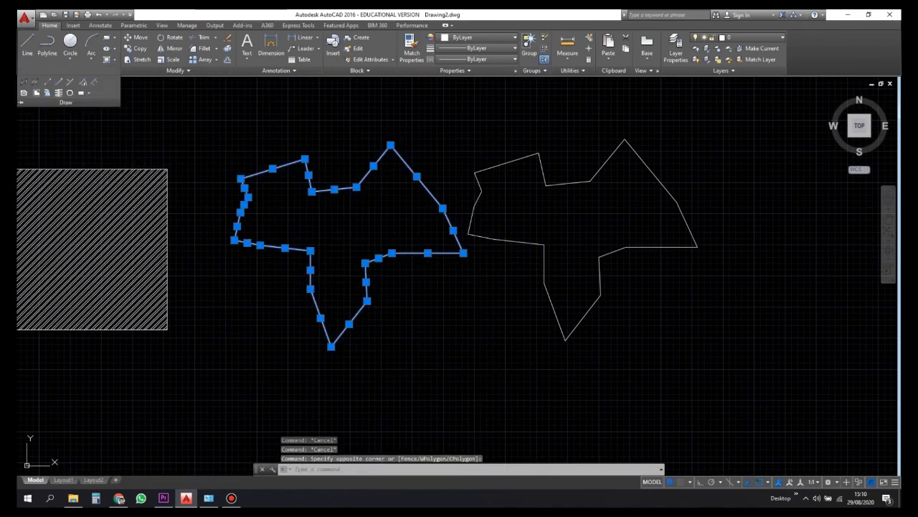
click(23, 93)
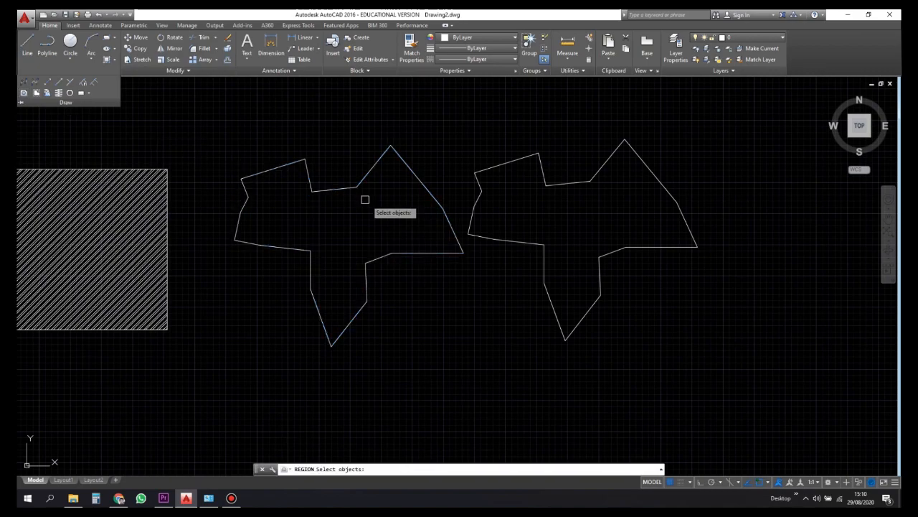
click(200, 142)
click(484, 353)
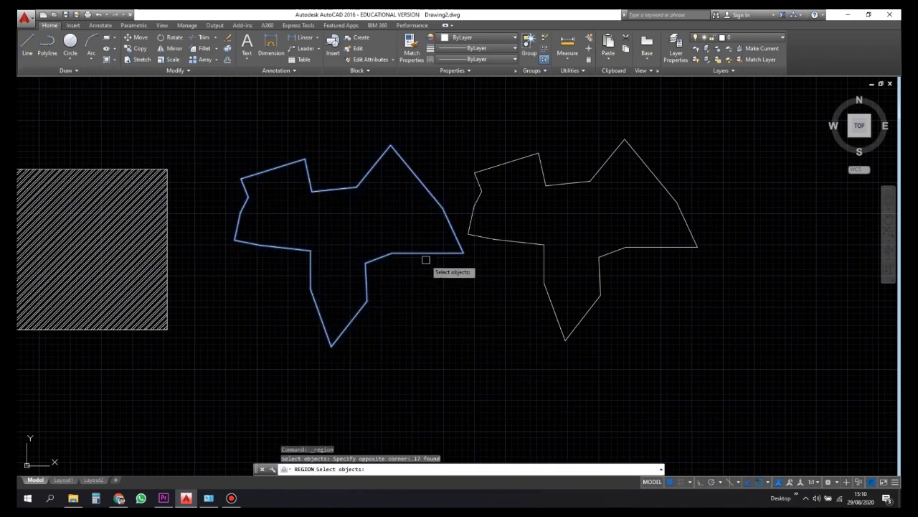
key(Return)
Step: Move the region to the right so that it partly overlaps the boundary polyline
click(361, 182)
text(m)
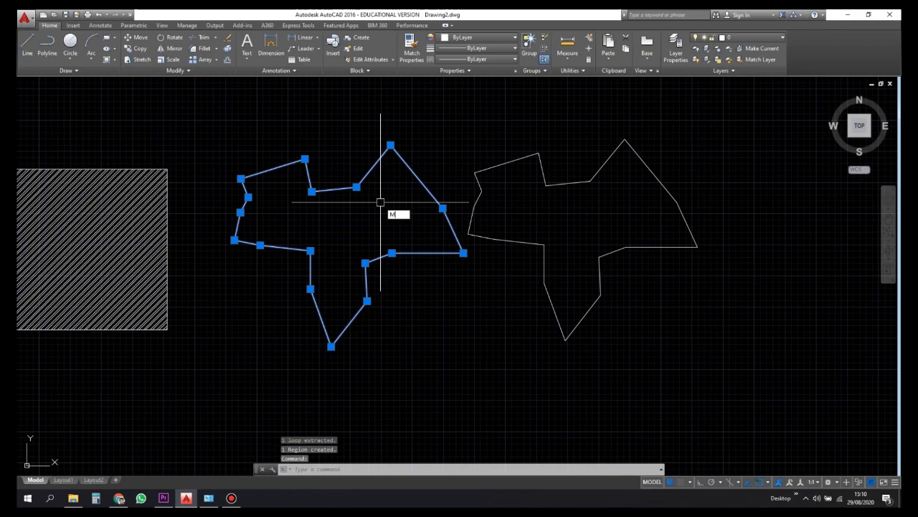
key(Return)
click(380, 201)
key(Escape)
key(Escape)
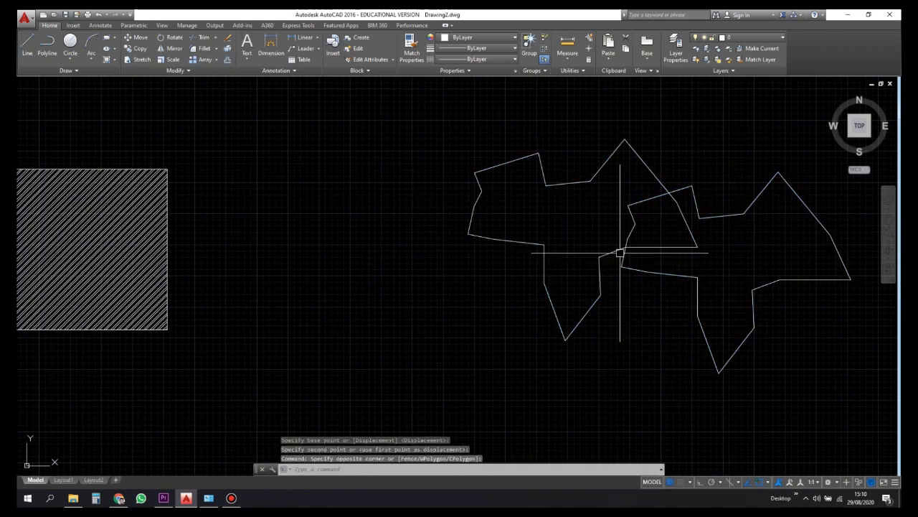
Step: Move the region back to the left of the boundary polyline
click(633, 220)
text(m)
key(Return)
click(556, 224)
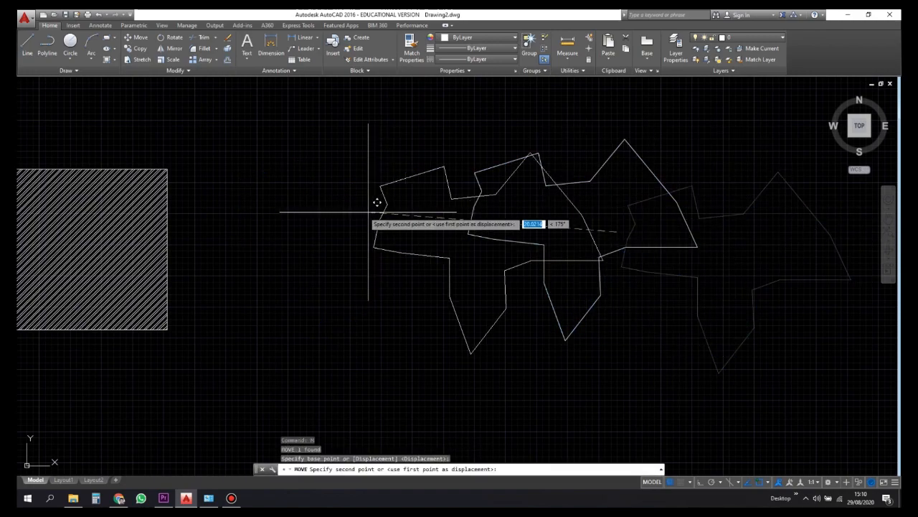
click(330, 231)
Step: Move the region slightly down and to the left, and clear the selection
click(344, 189)
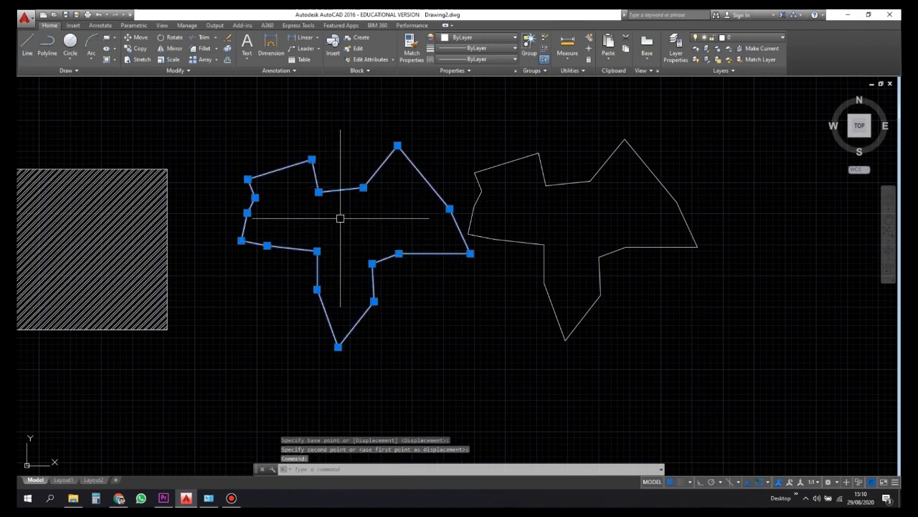
key(Return)
click(358, 212)
click(350, 226)
key(Escape)
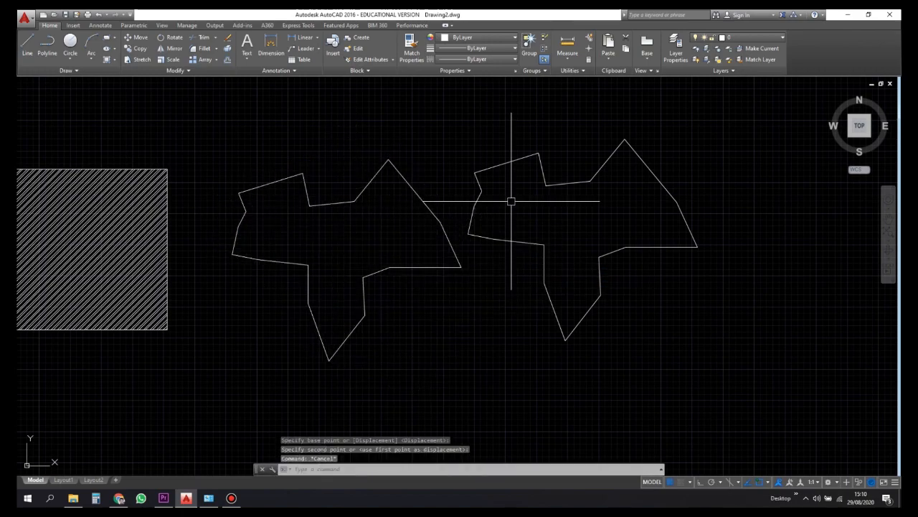
click(511, 200)
click(499, 215)
middle_drag(363, 236, 581, 219)
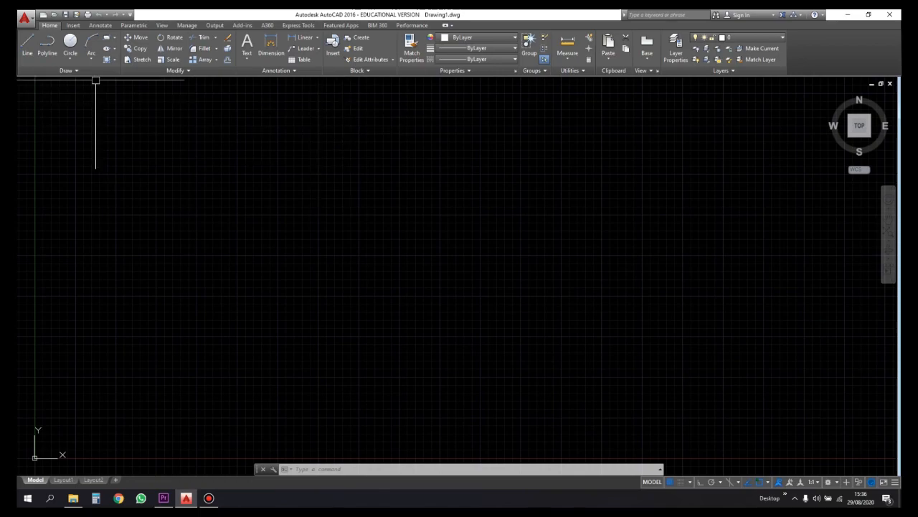
click(66, 70)
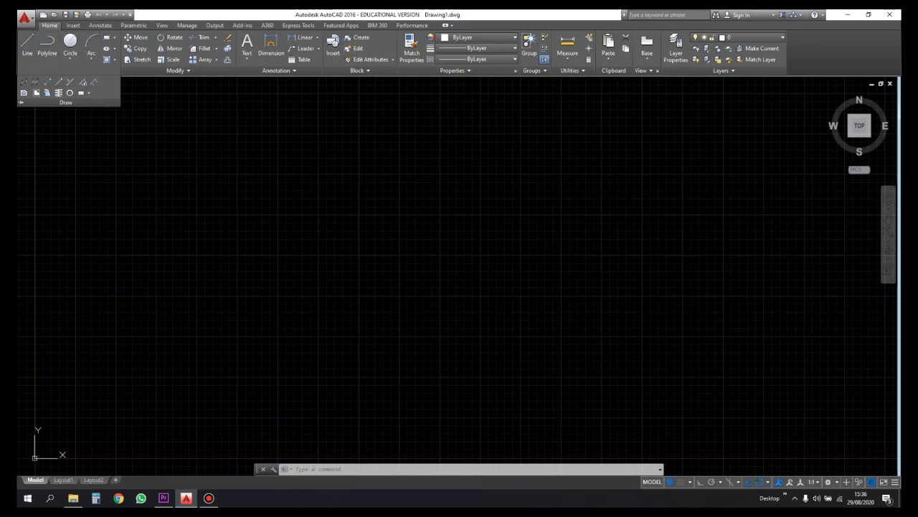
click(89, 144)
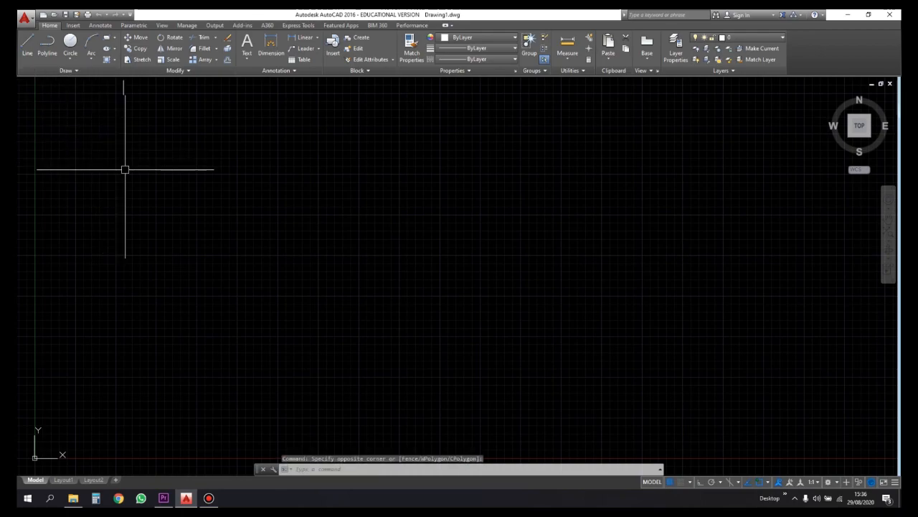